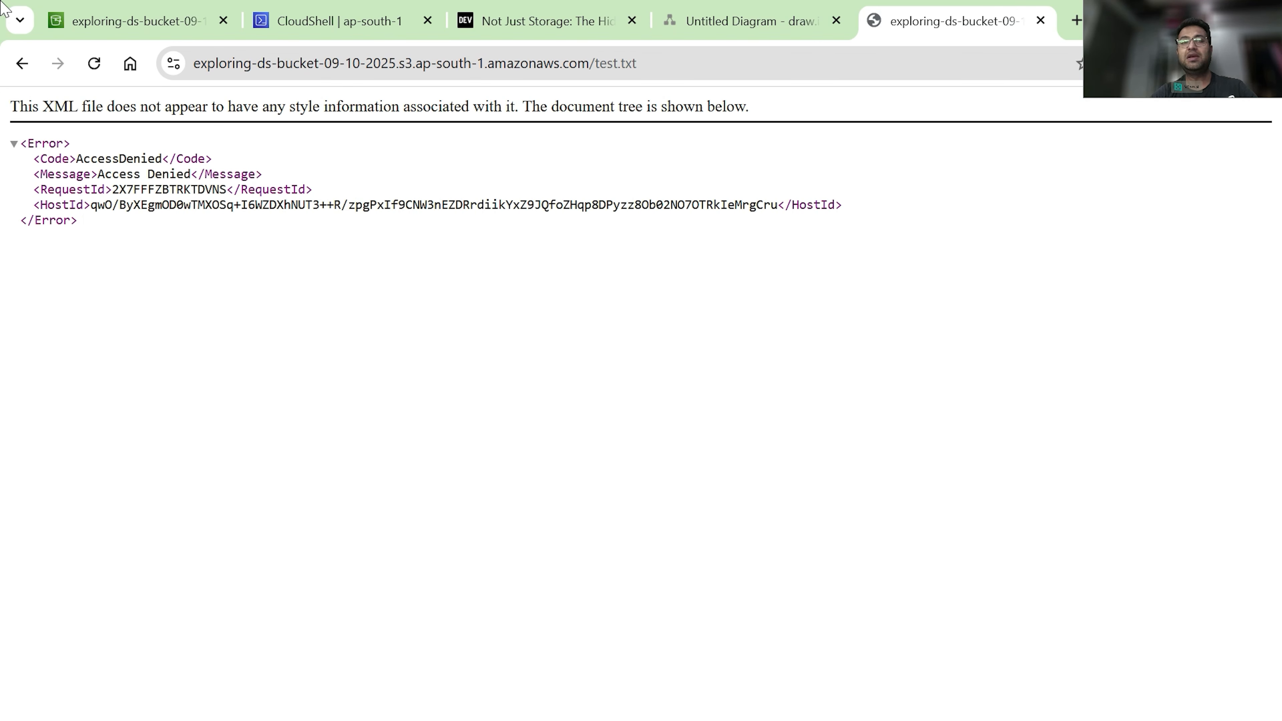
Open the Block public access settings of the exploring-ds-bucket-09-10-2025 bucket for editing.
left_click(126, 21)
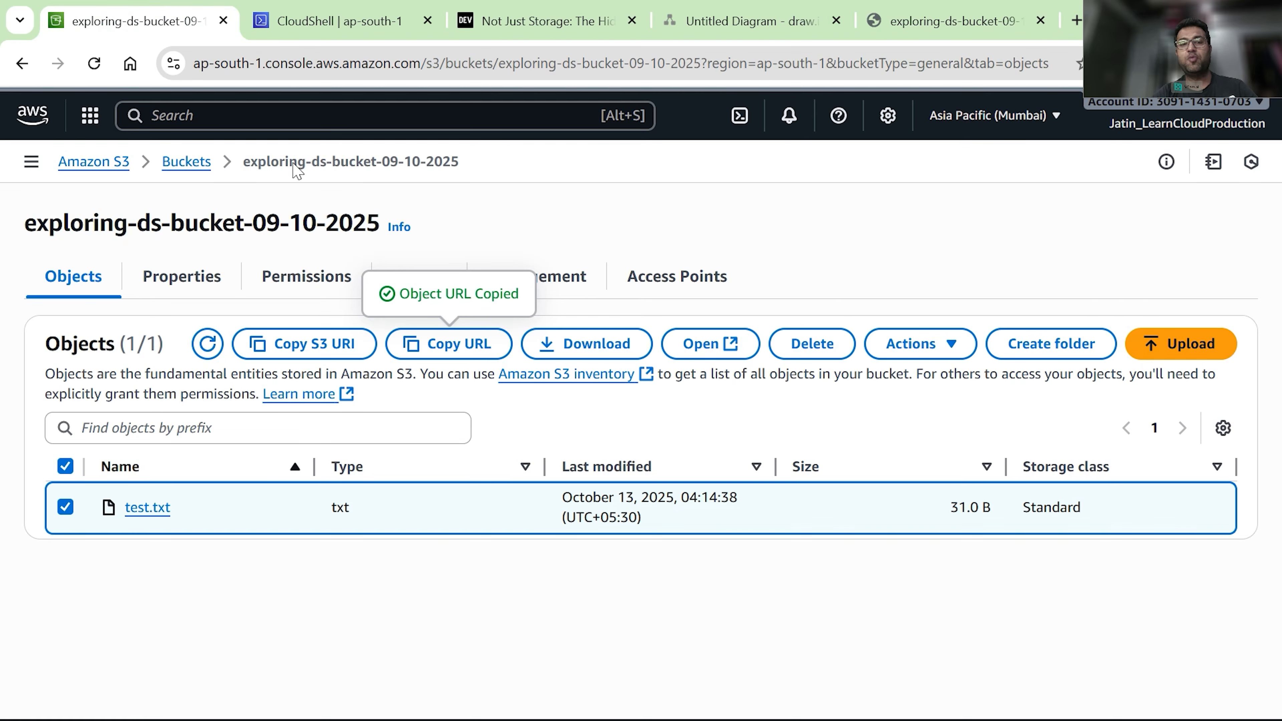
left_click(333, 293)
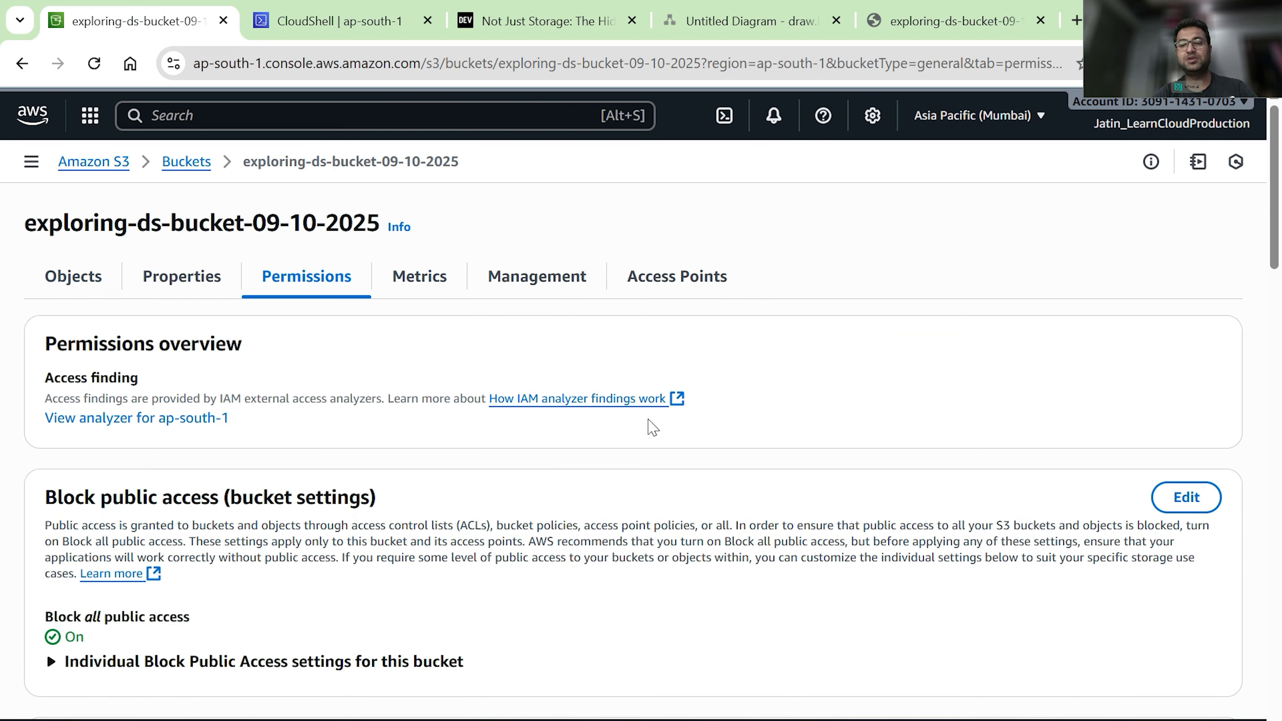
scroll(651, 426, "down", 1)
scroll(651, 426, "down", 2)
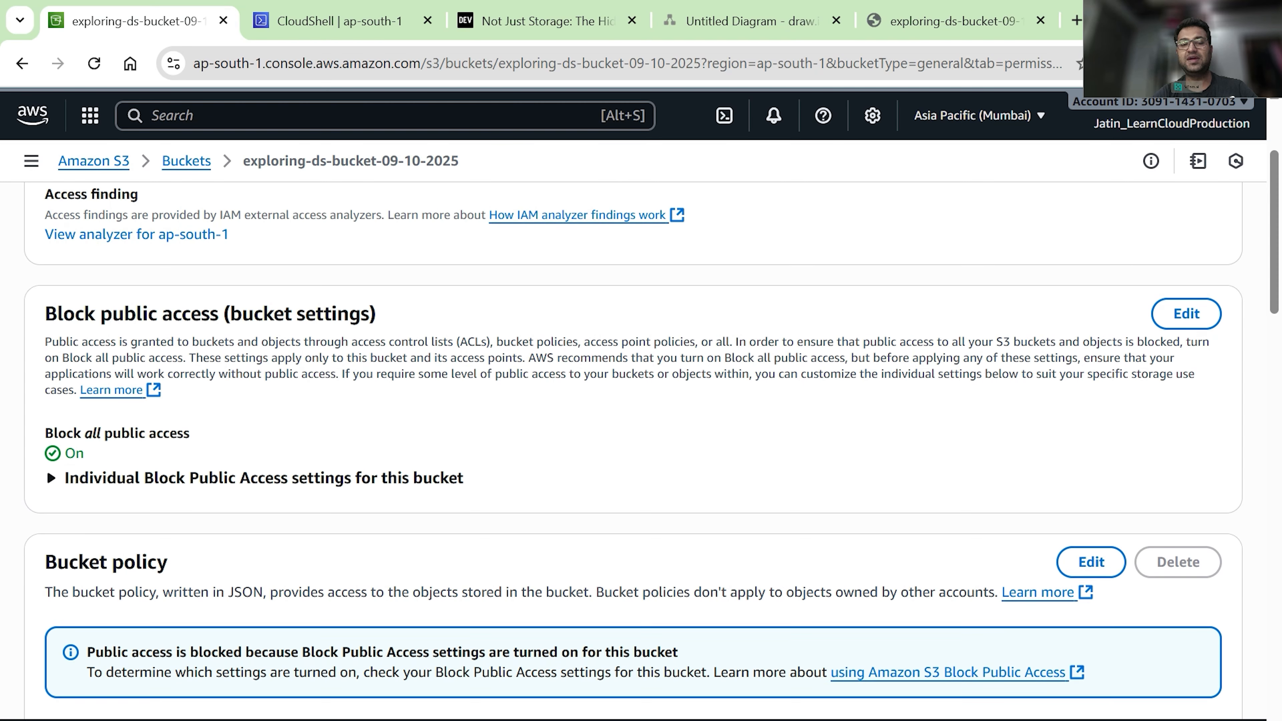
scroll(651, 426, "down", 1)
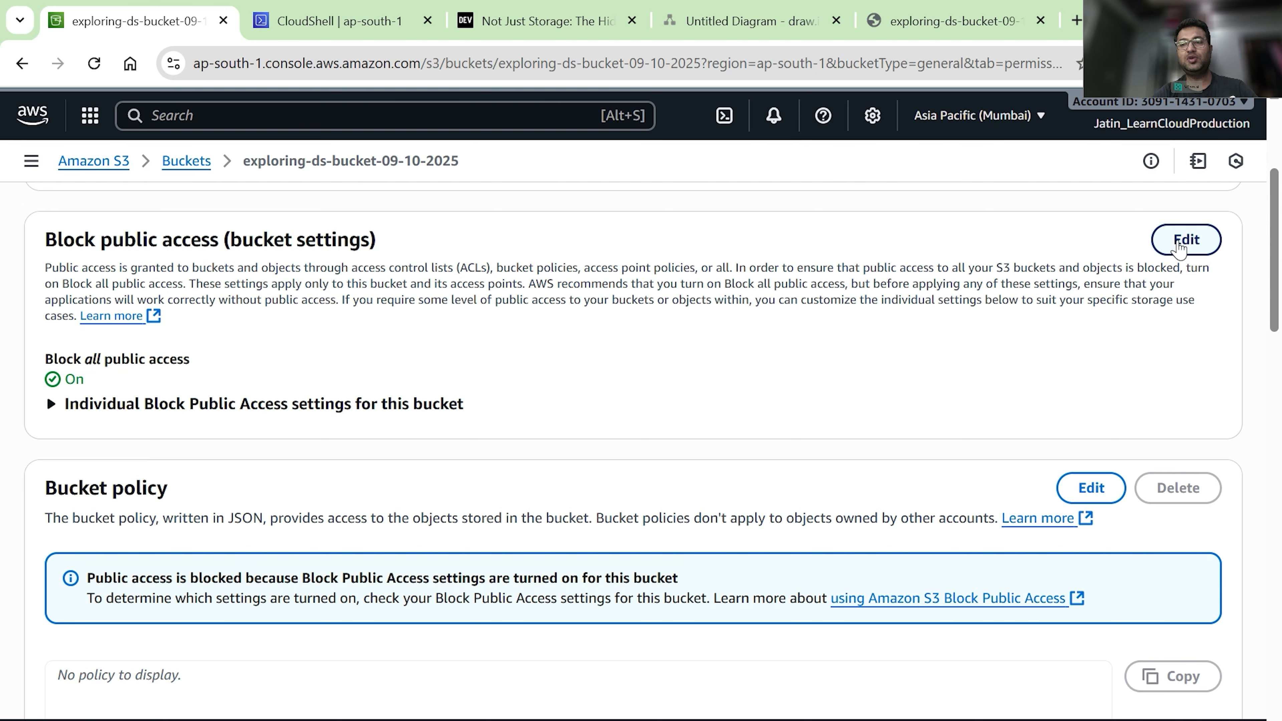
left_click(1178, 241)
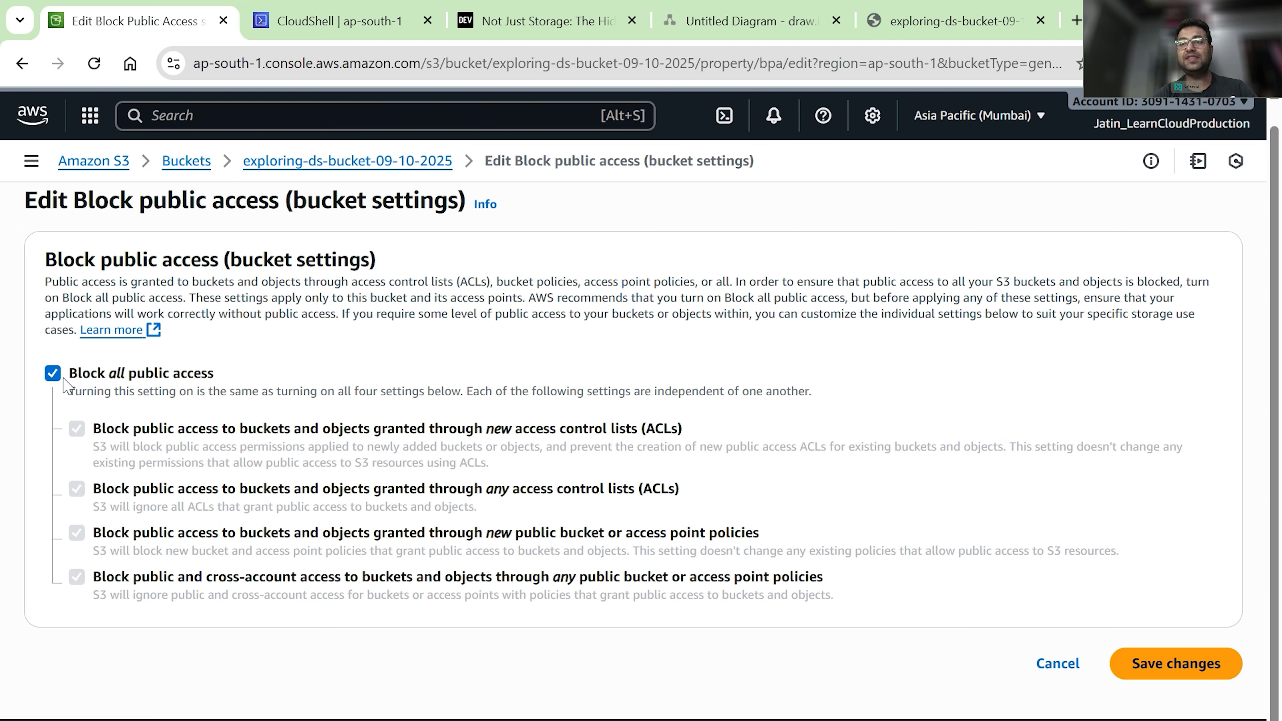
Turn off blocking of all public access, block only access granted through new and any ACLs, and save by entering "confirm".
left_click(53, 375)
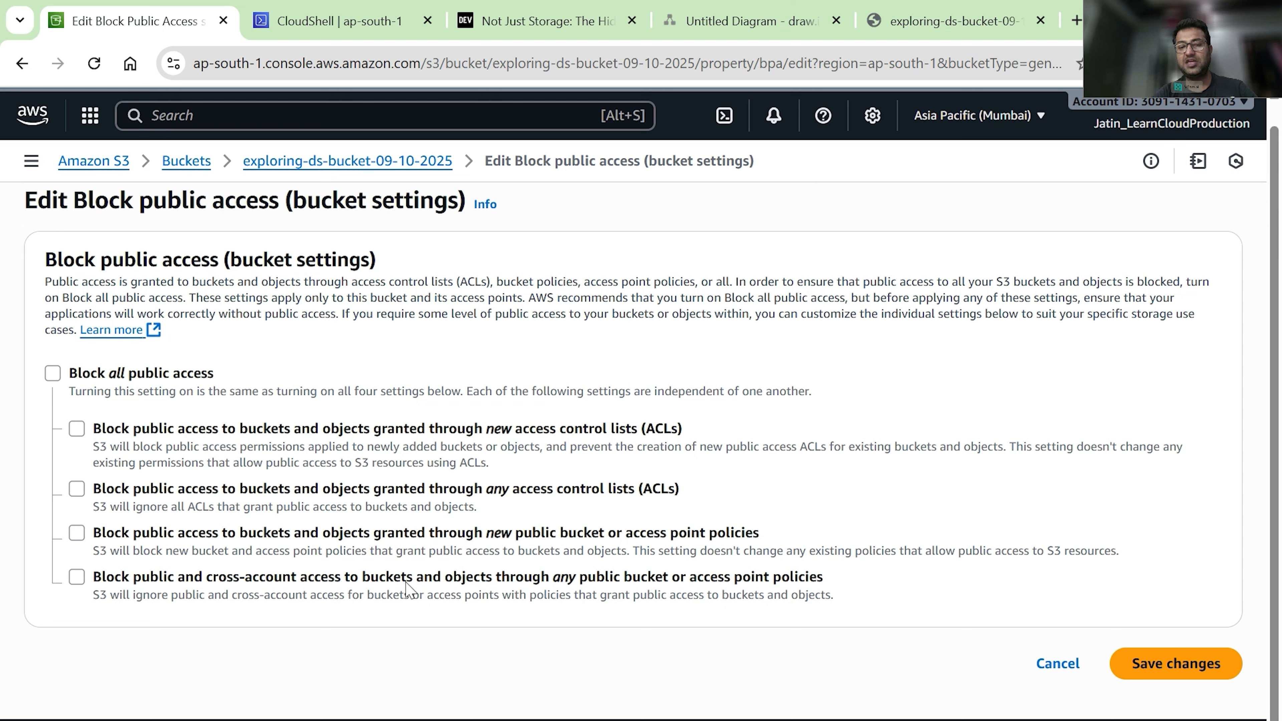
left_click(77, 429)
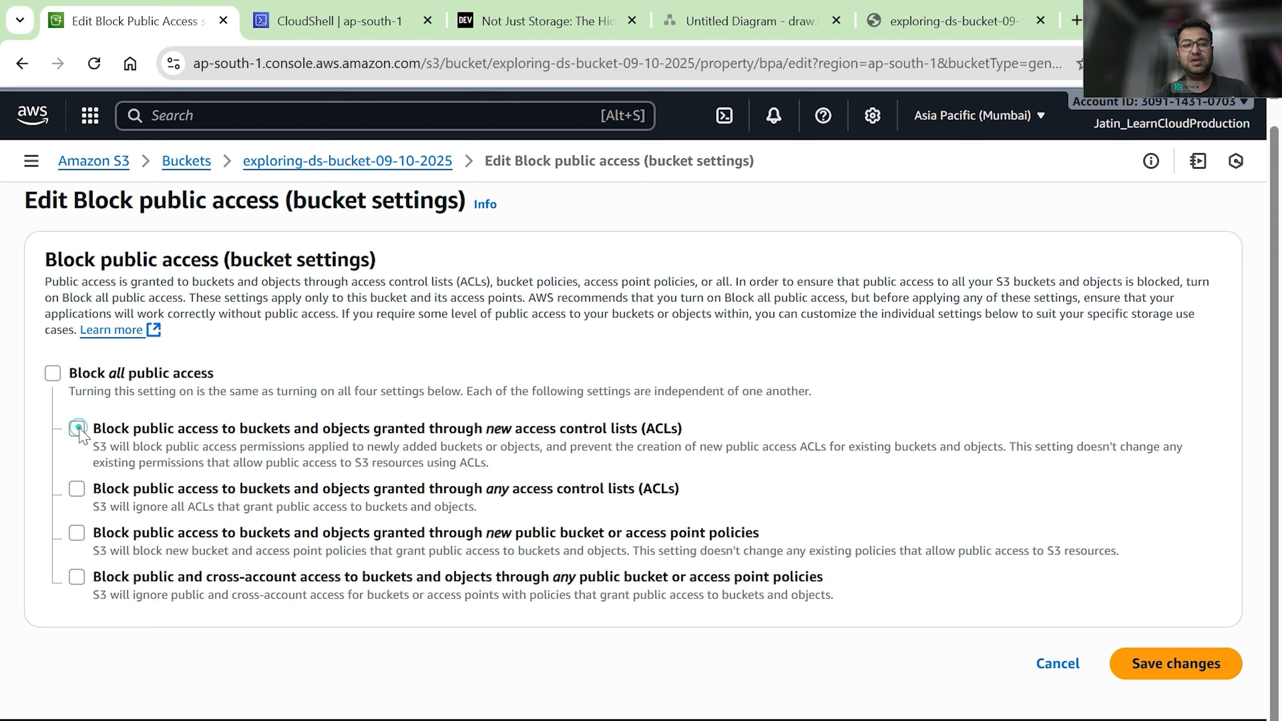
left_click(77, 488)
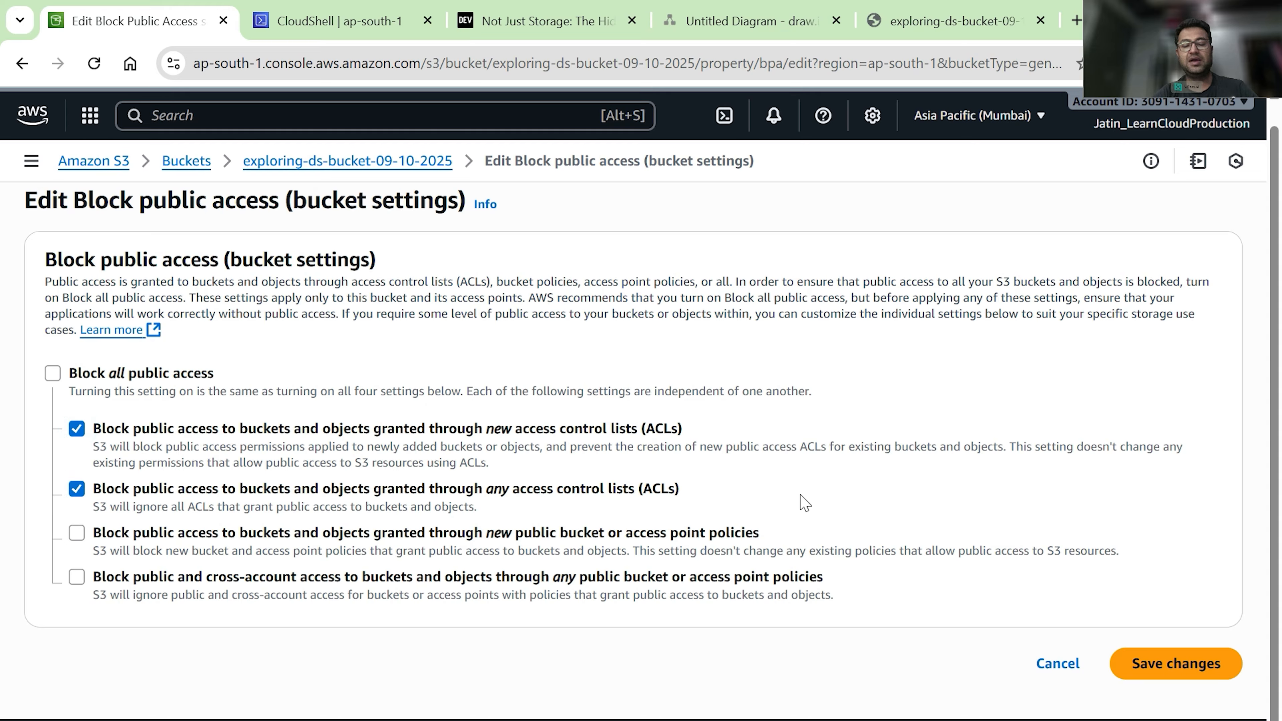
left_click(1143, 671)
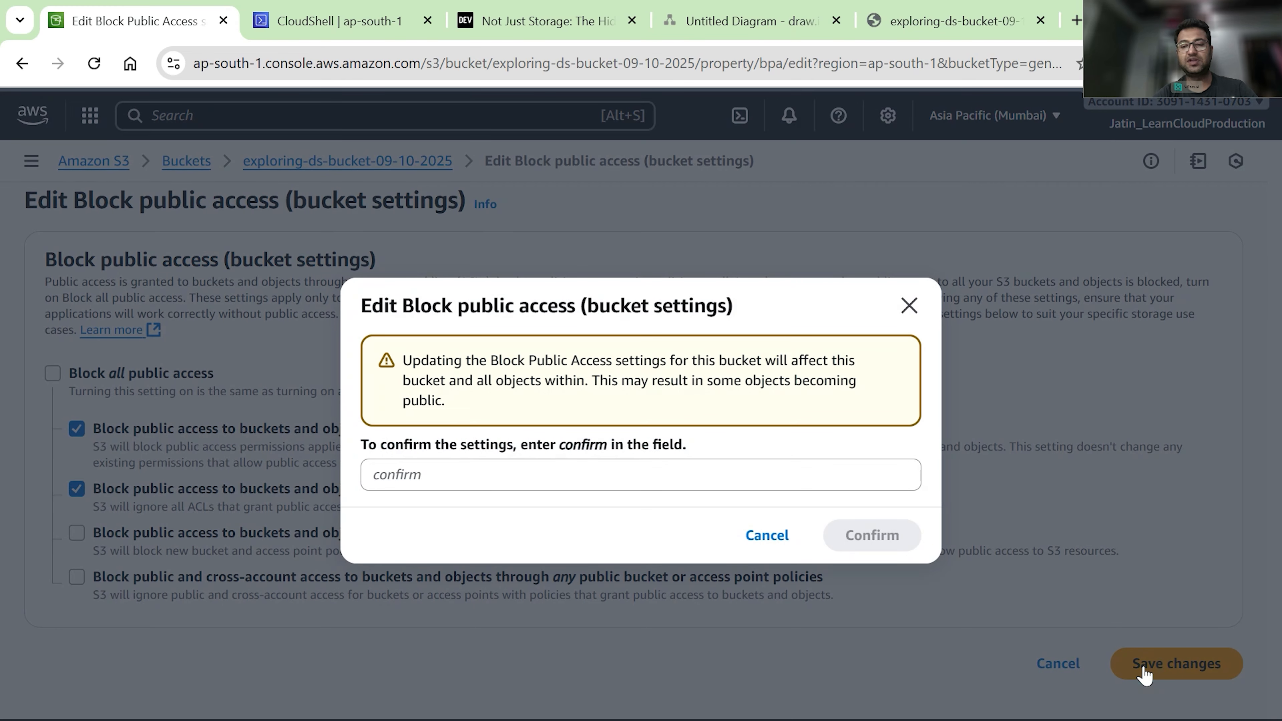
left_click(529, 468)
type("confirm")
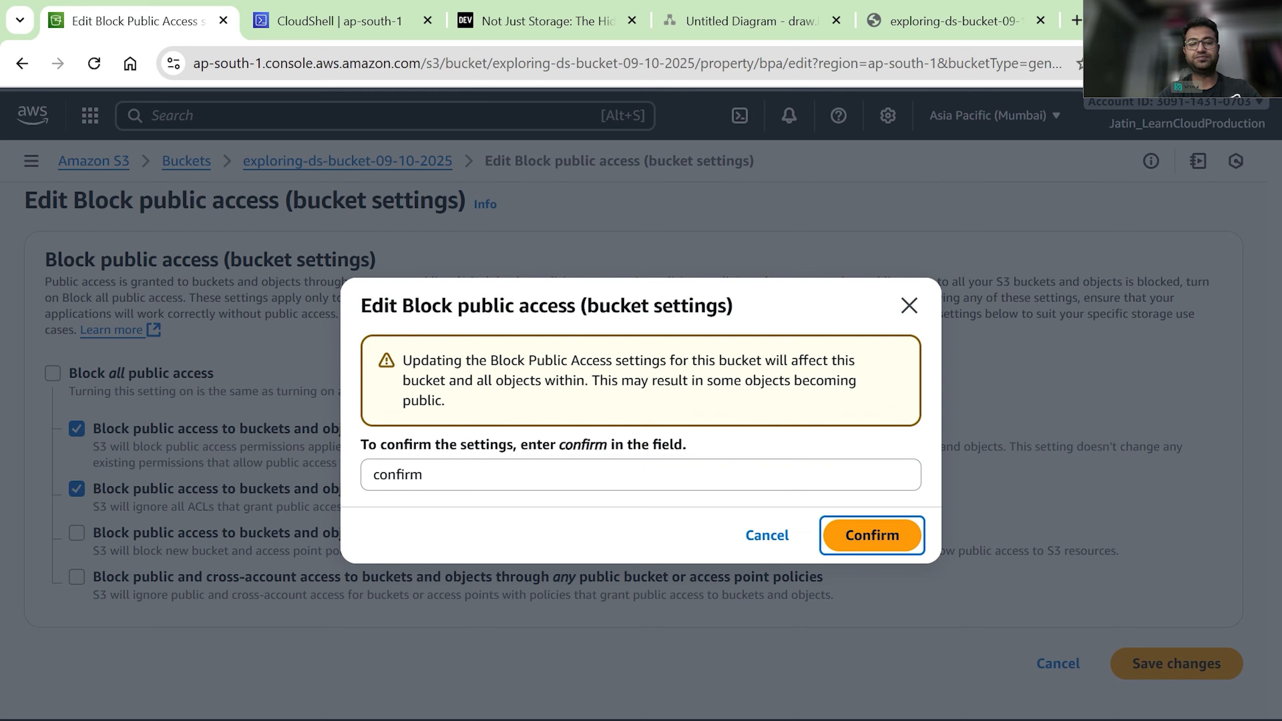
key("Return")
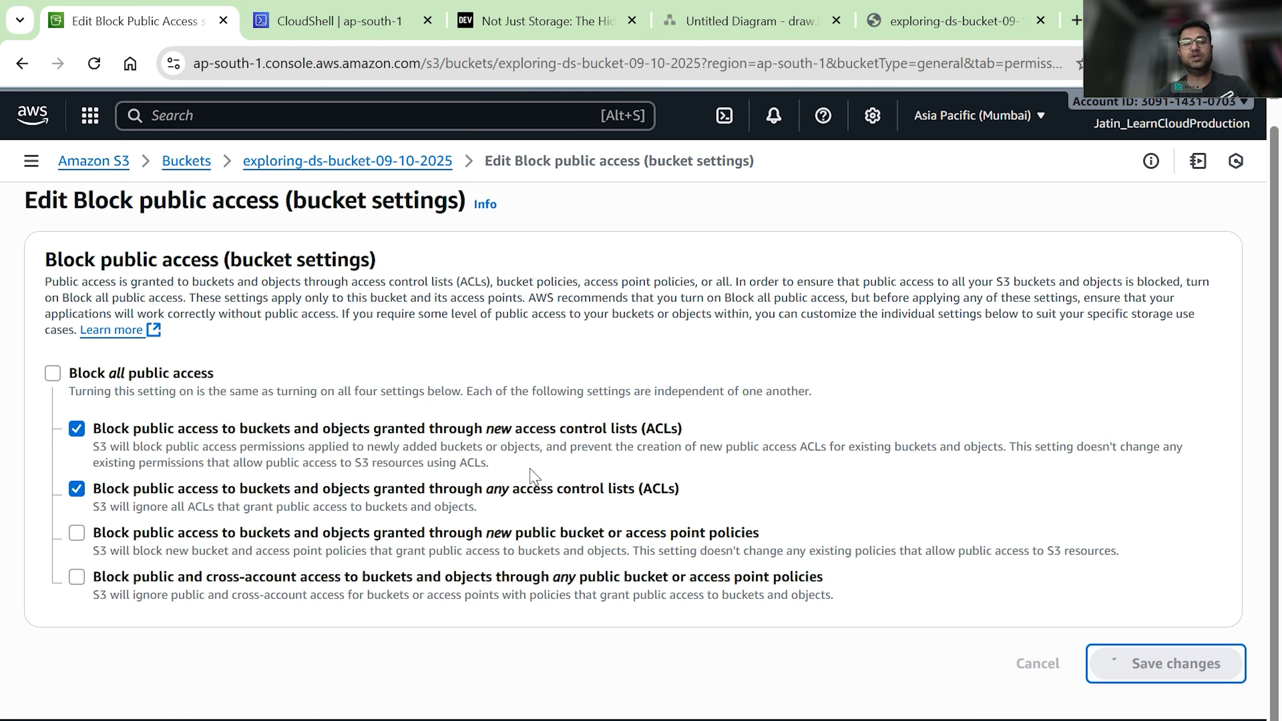
Open the bucket policy for editing and launch the AWS Policy Generator from it.
scroll(533, 476, "down", 2)
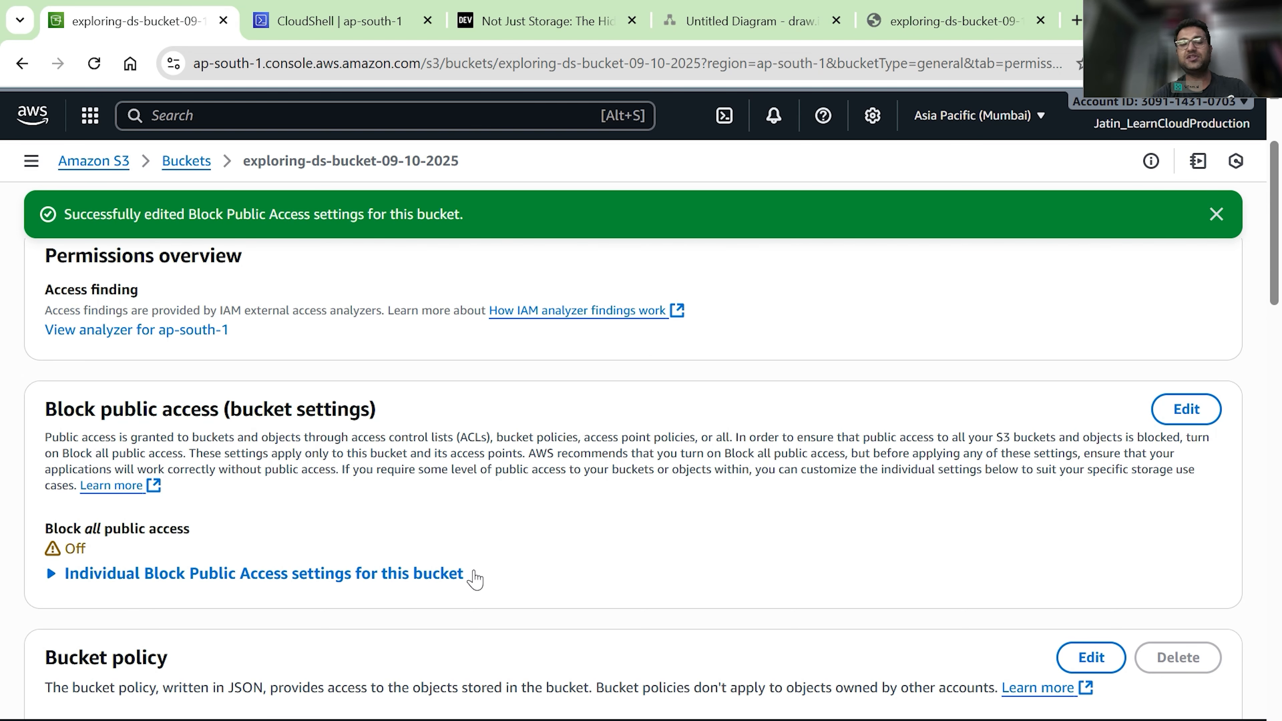
scroll(473, 577, "down", 2)
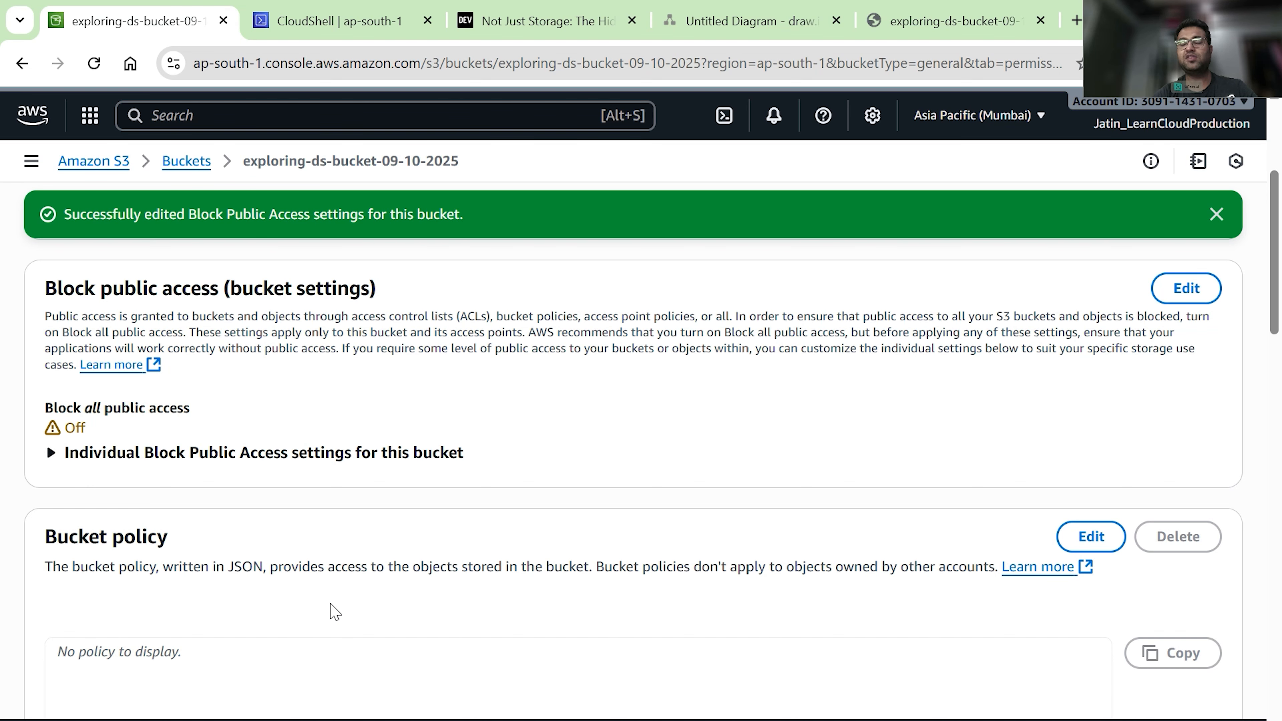
left_click(1080, 535)
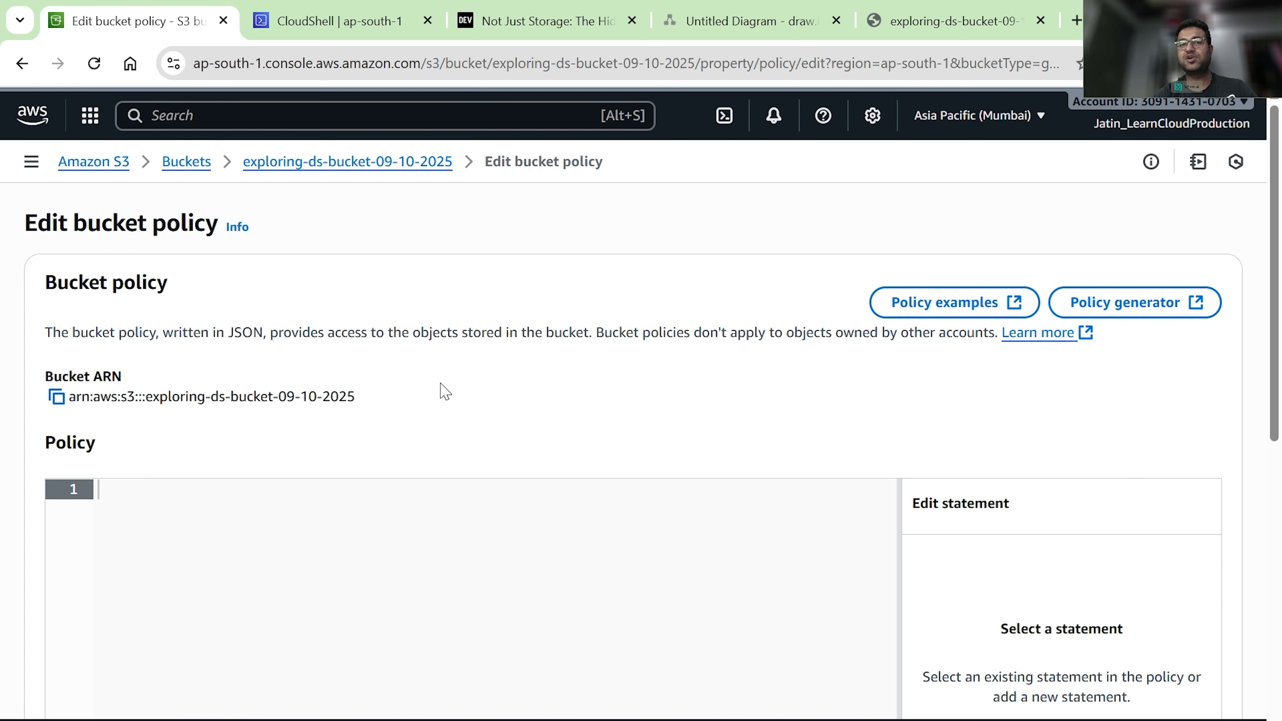
left_click(1077, 304)
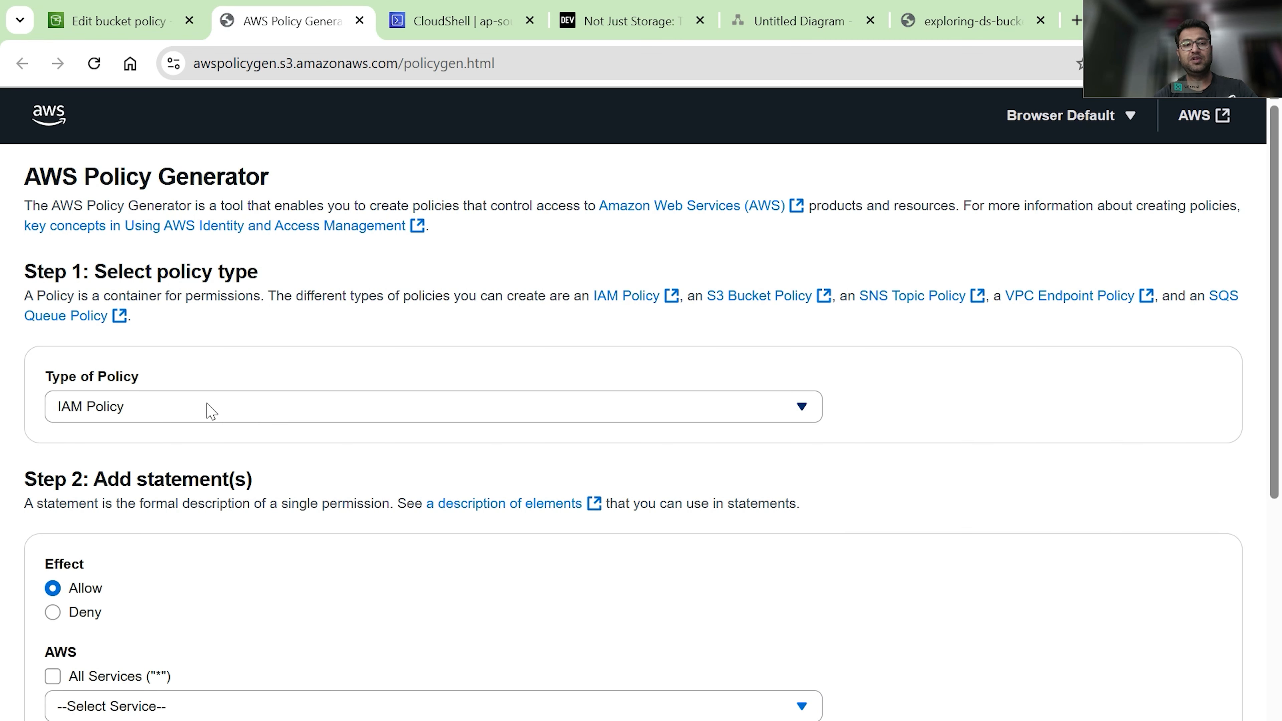
Set the policy type to S3 Bucket Policy and the Allow statement's principal to *.
left_click(210, 411)
left_click(167, 505)
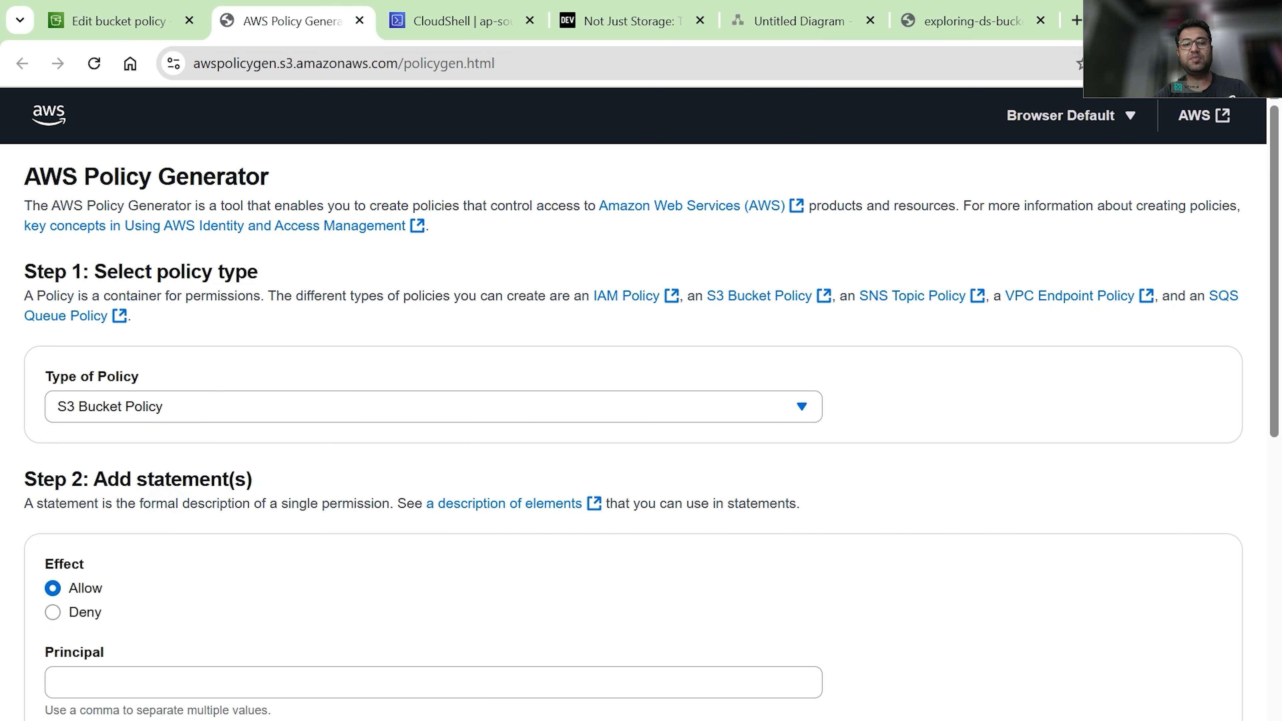
scroll(382, 597, "down", 2)
left_click(122, 573)
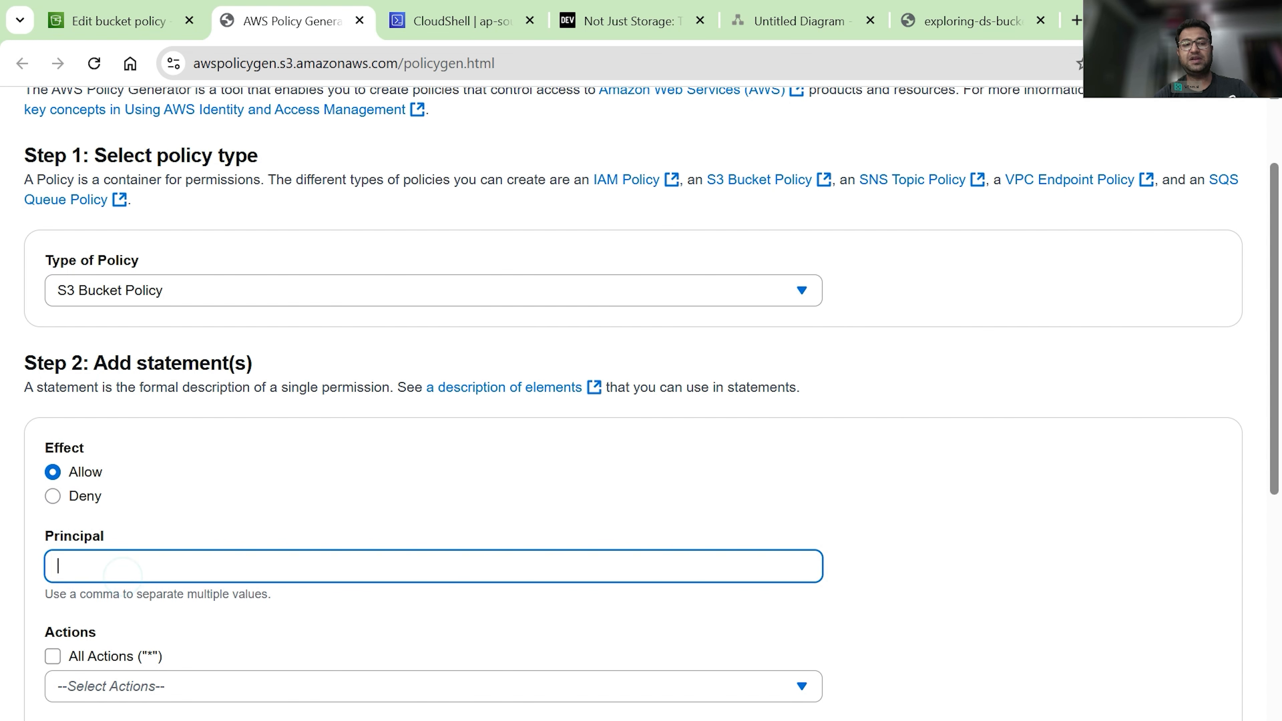
type("*")
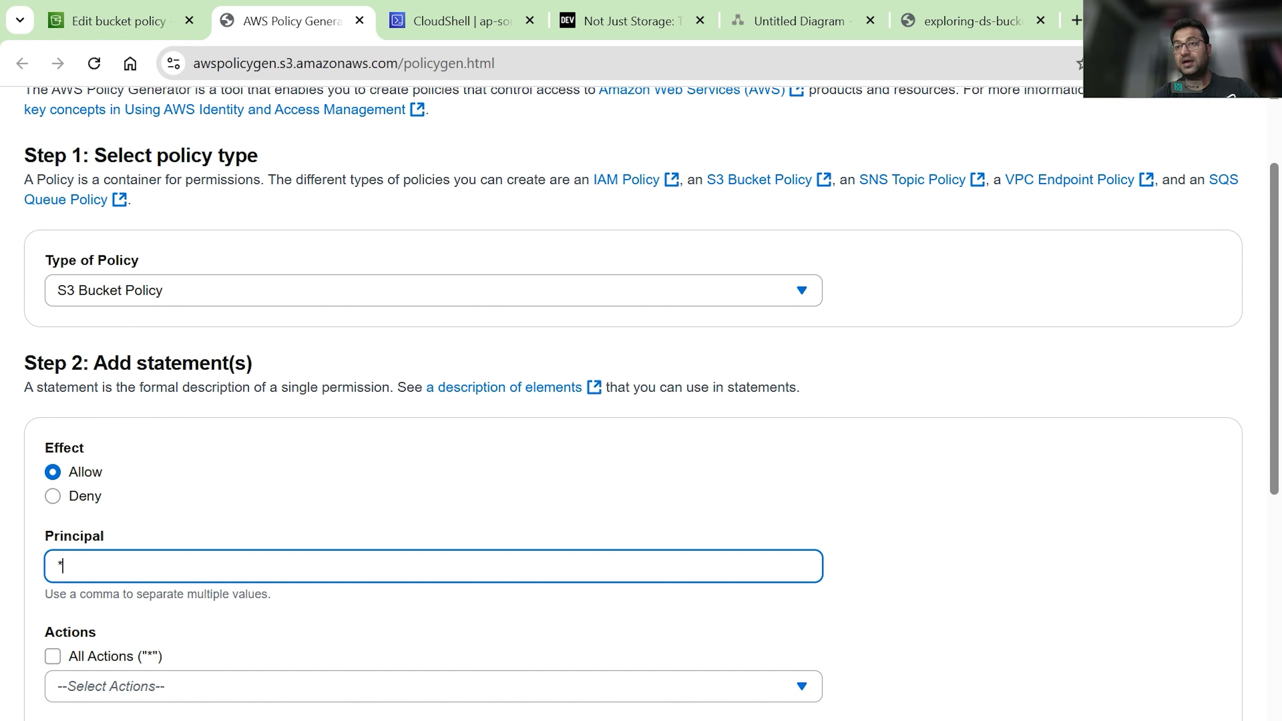
Find the GetObject action and add it to the policy statement.
scroll(123, 586, "down", 2)
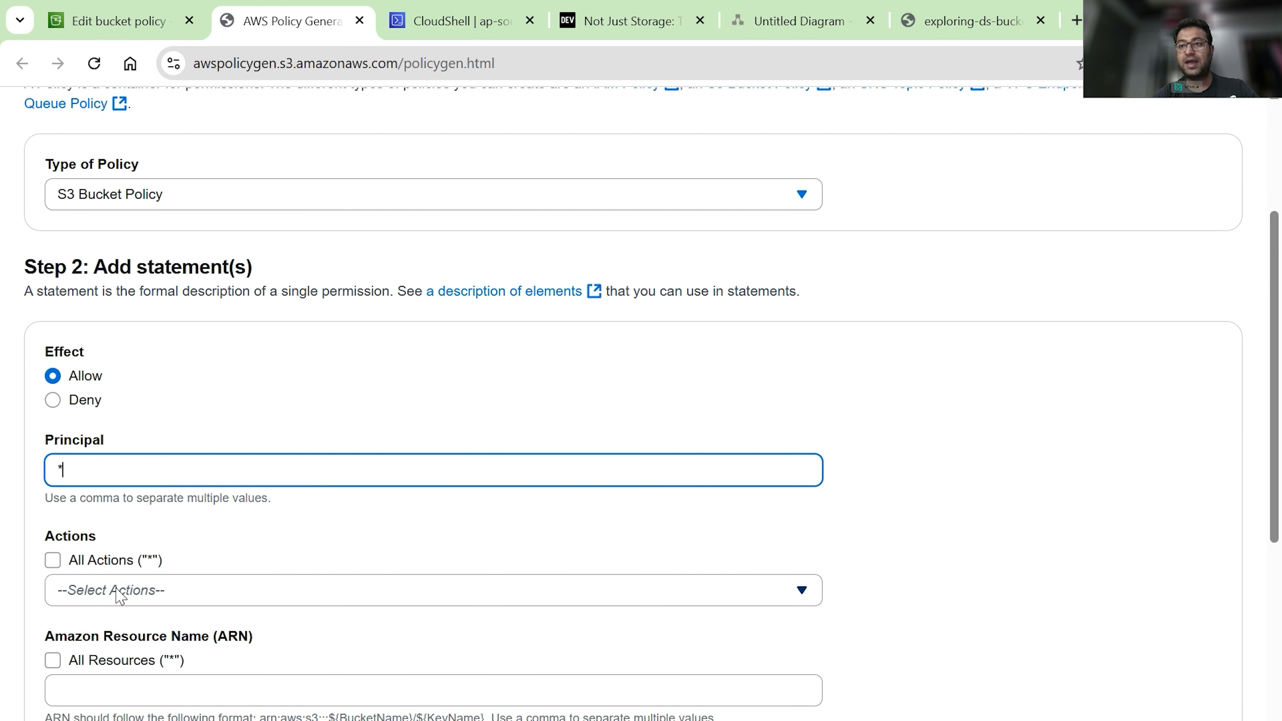
left_click(117, 591)
type("get")
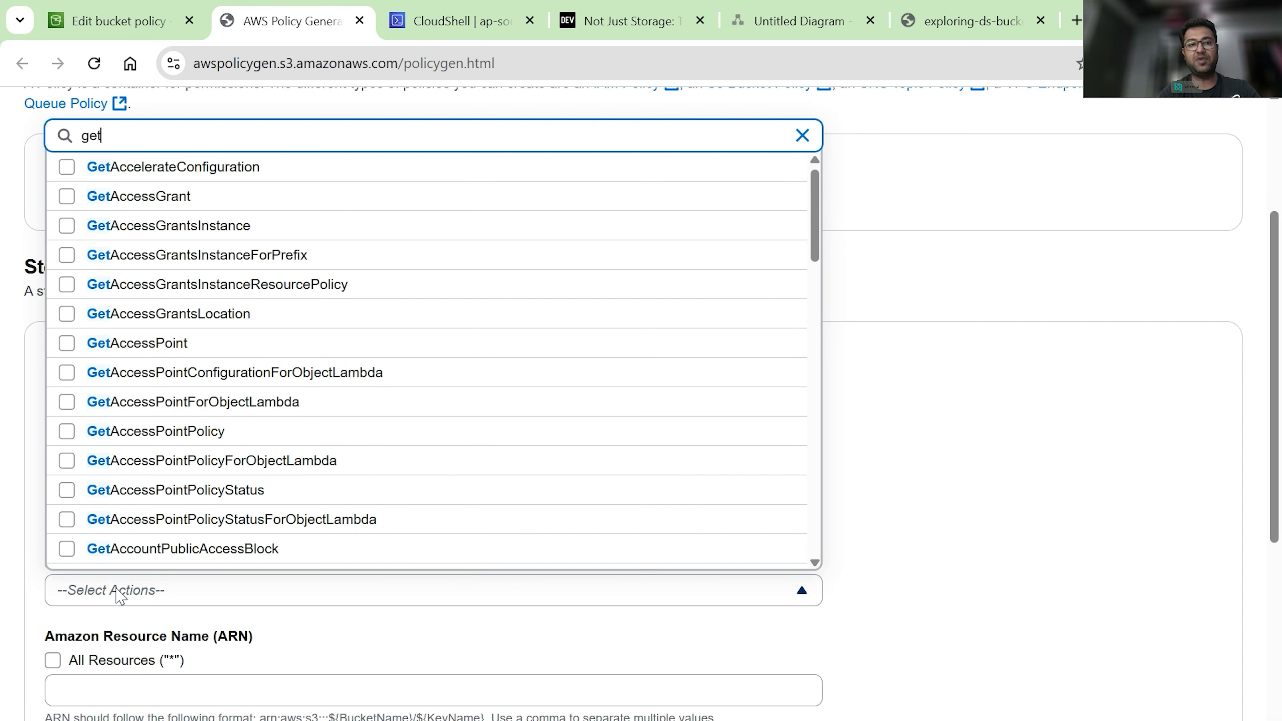
type("object")
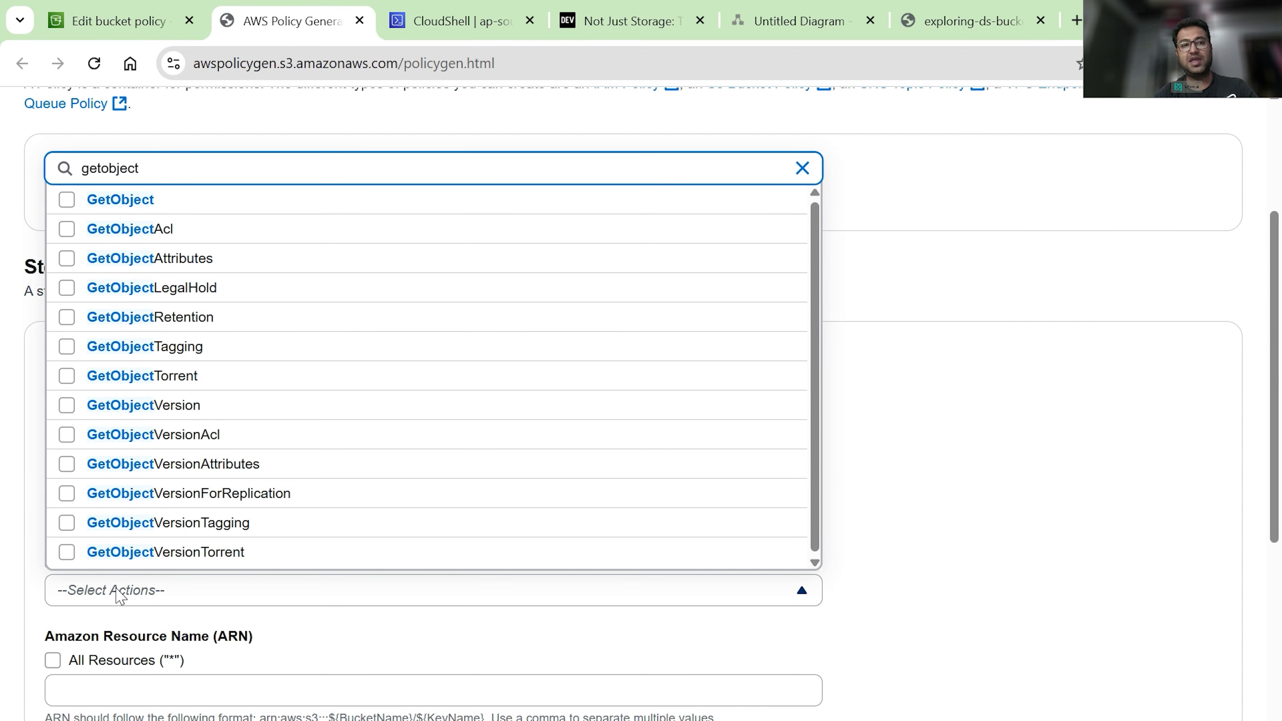
left_click(67, 200)
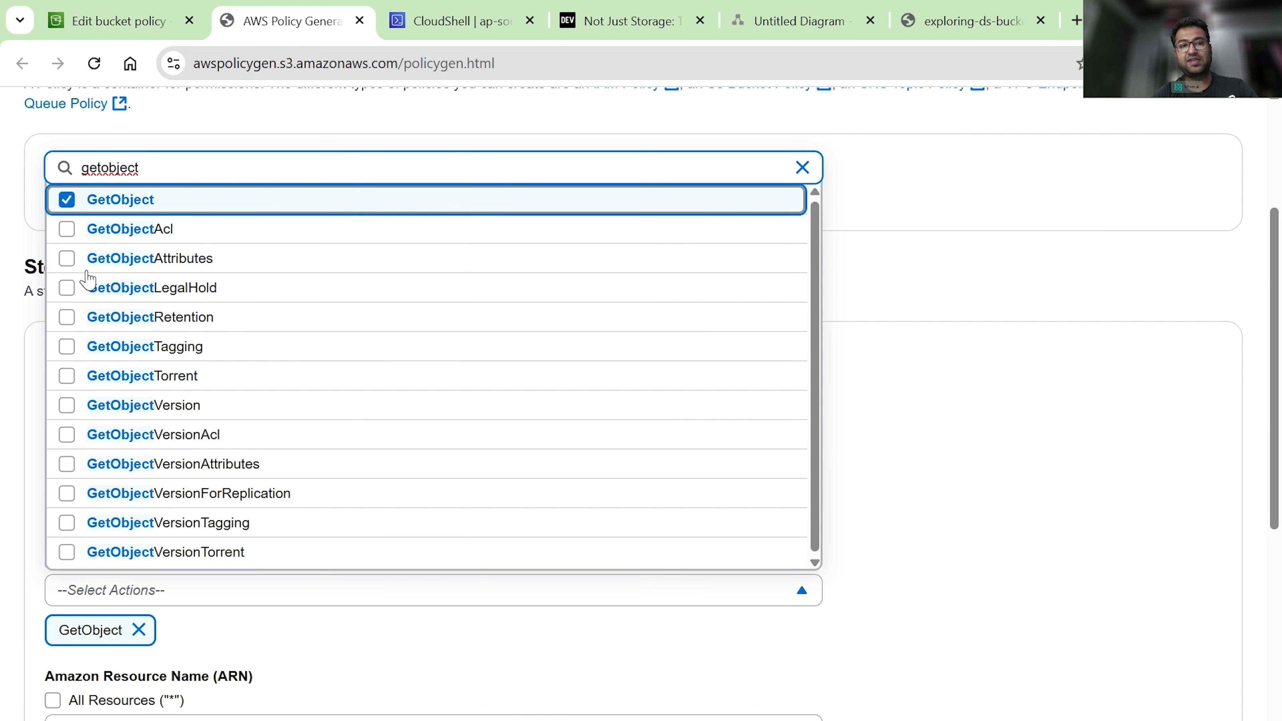
left_click(347, 644)
scroll(352, 651, "down", 2)
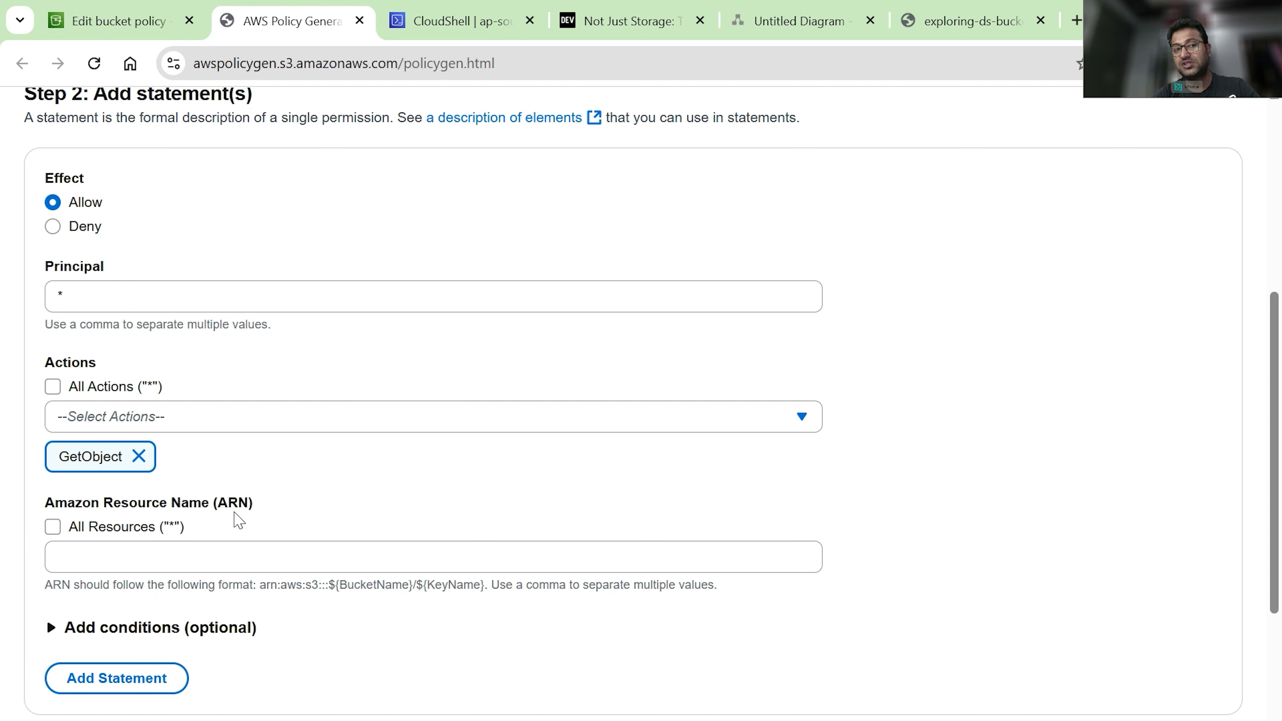
scroll(235, 514, "up", 1)
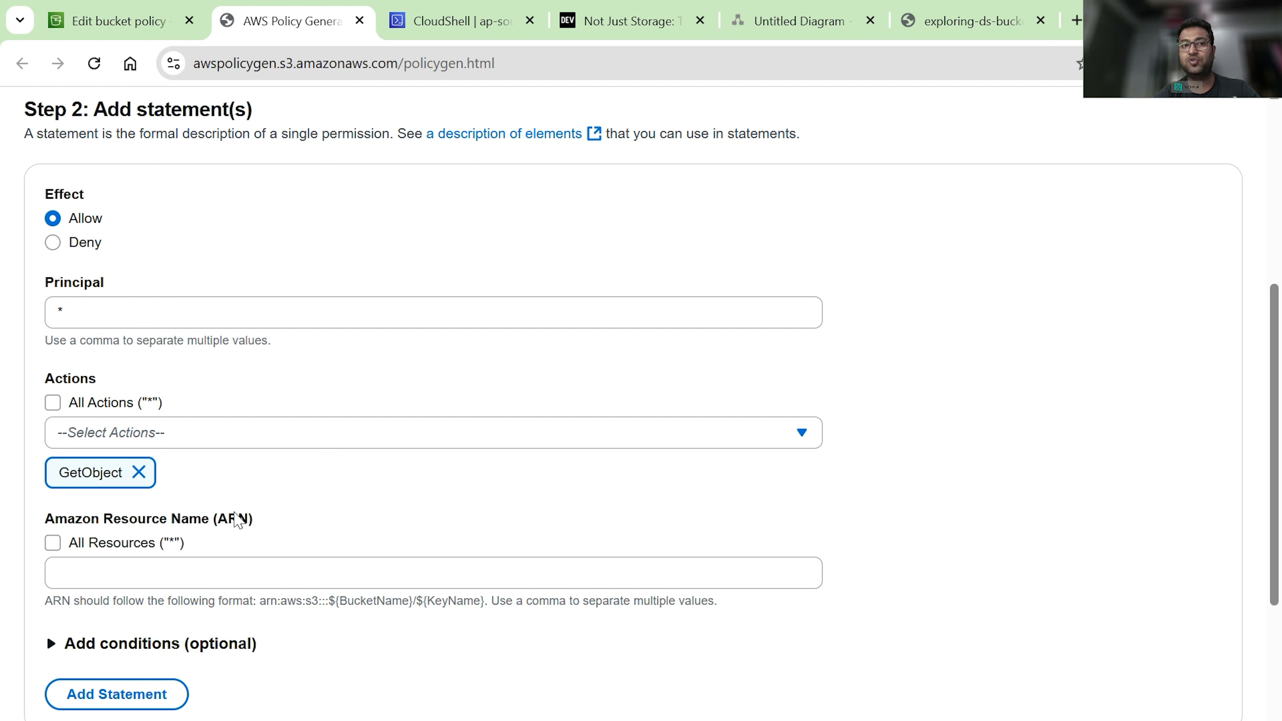
Open the bucket in a new tab, view the ARN of its test.txt object, and compare it with the generator's ARN format.
left_click(130, 21)
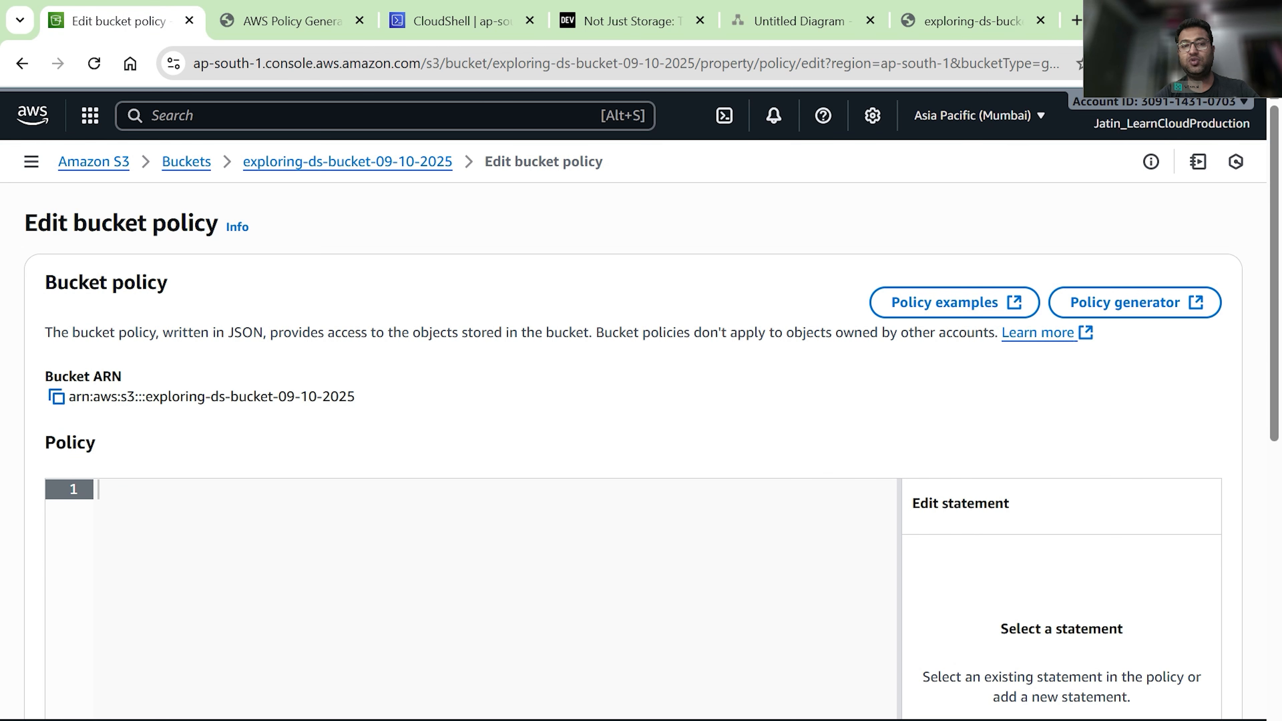
right_click(321, 169)
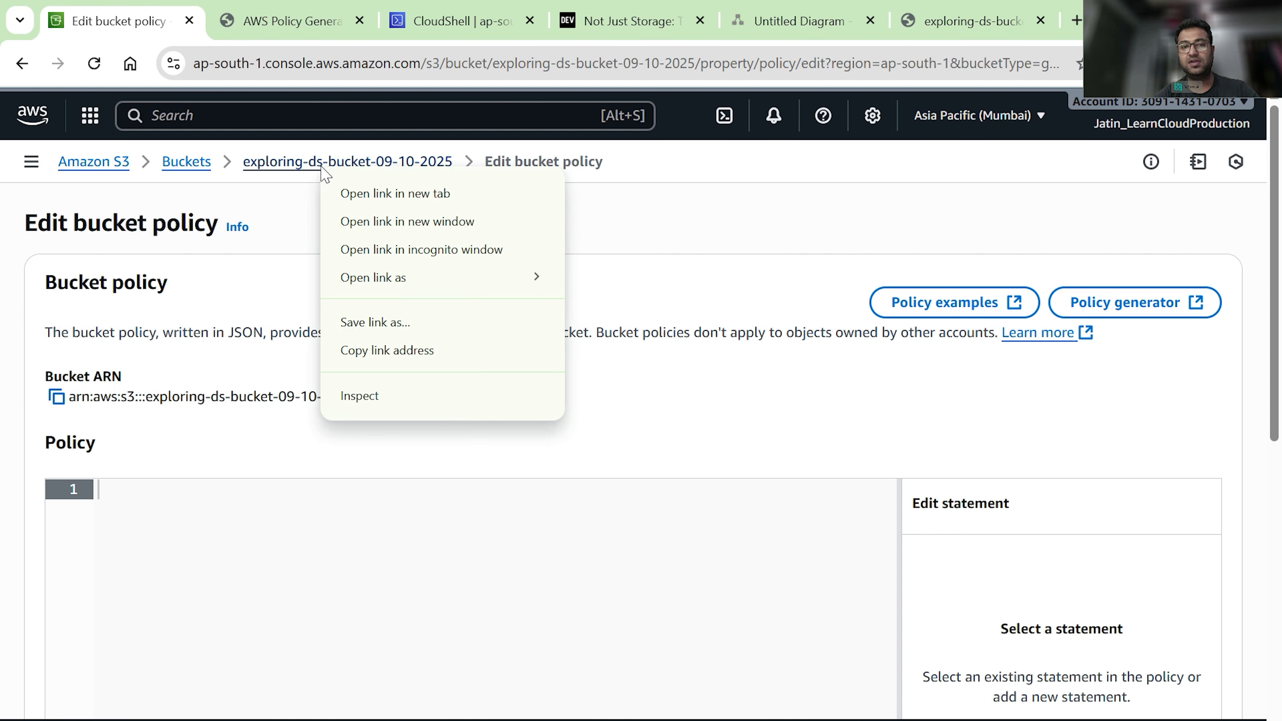
left_click(346, 193)
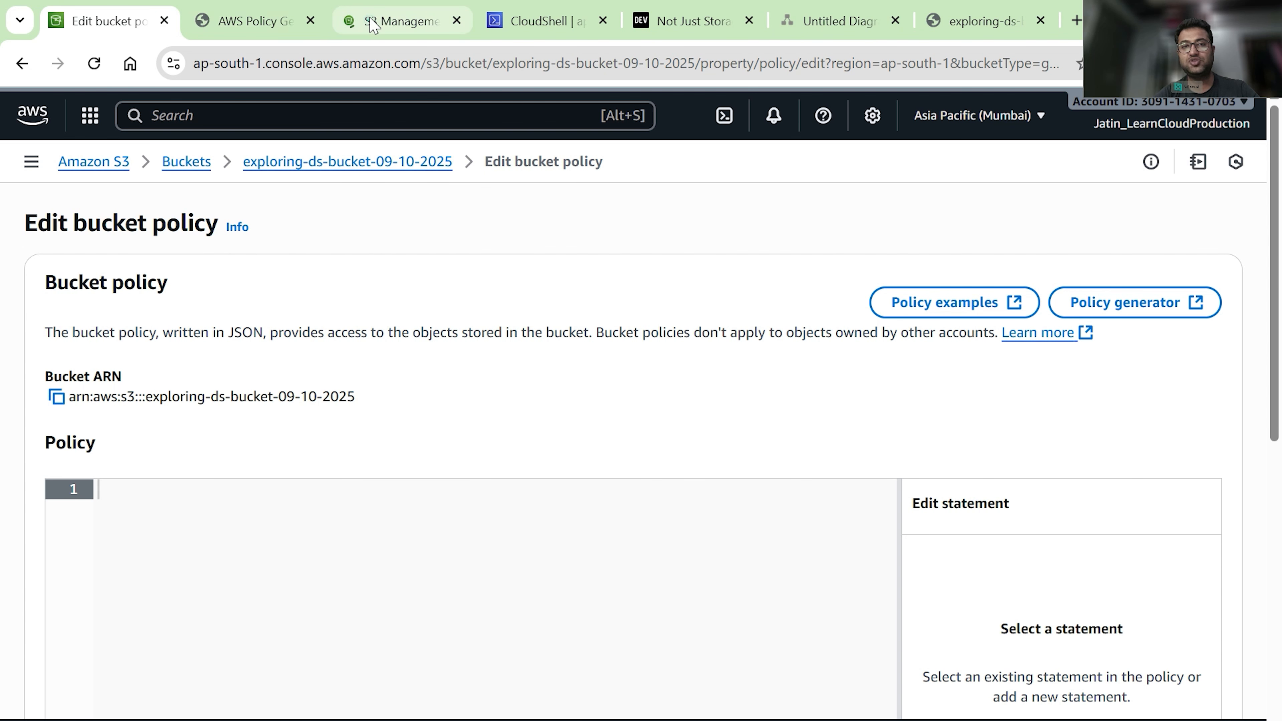
left_click(371, 23)
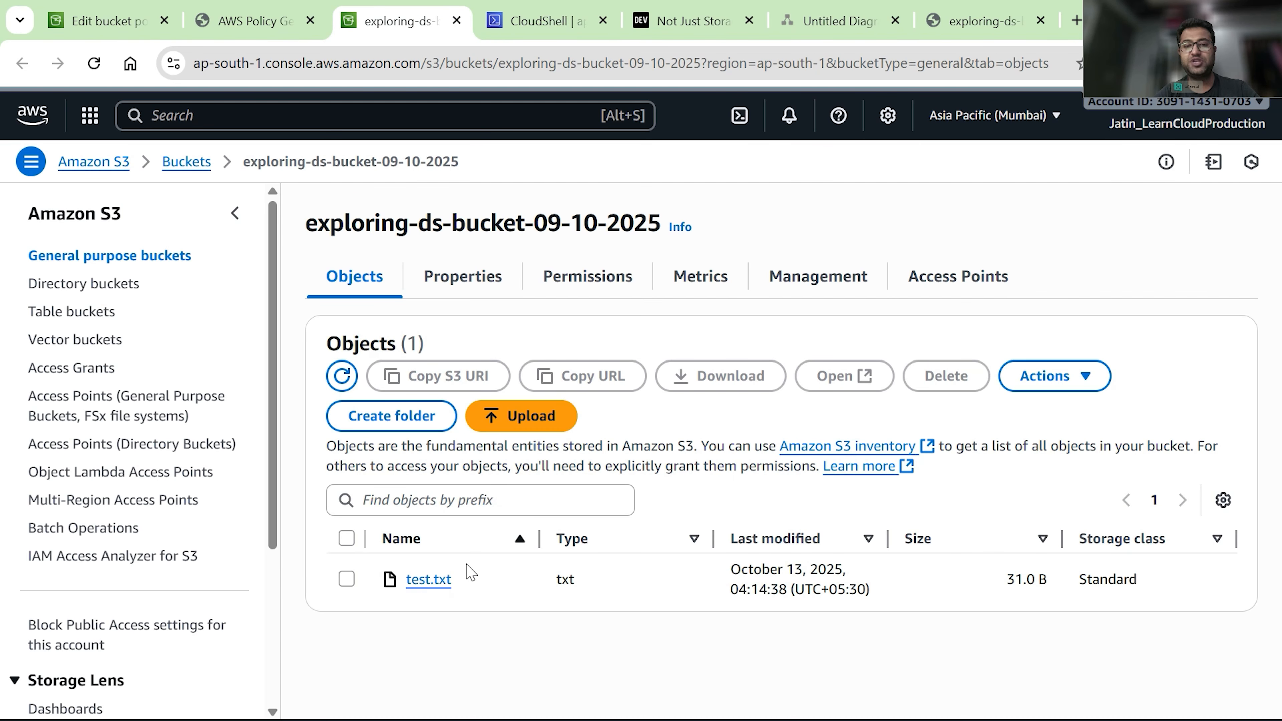
left_click(431, 586)
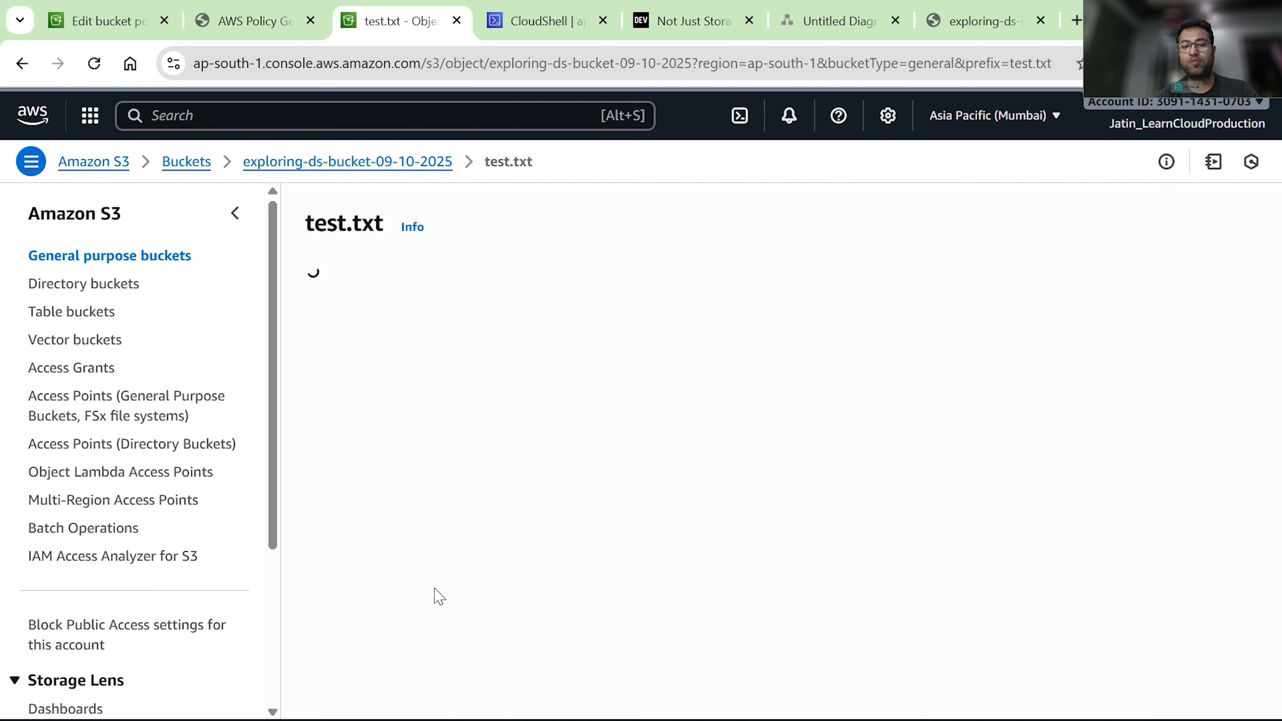
scroll(681, 545, "down", 1)
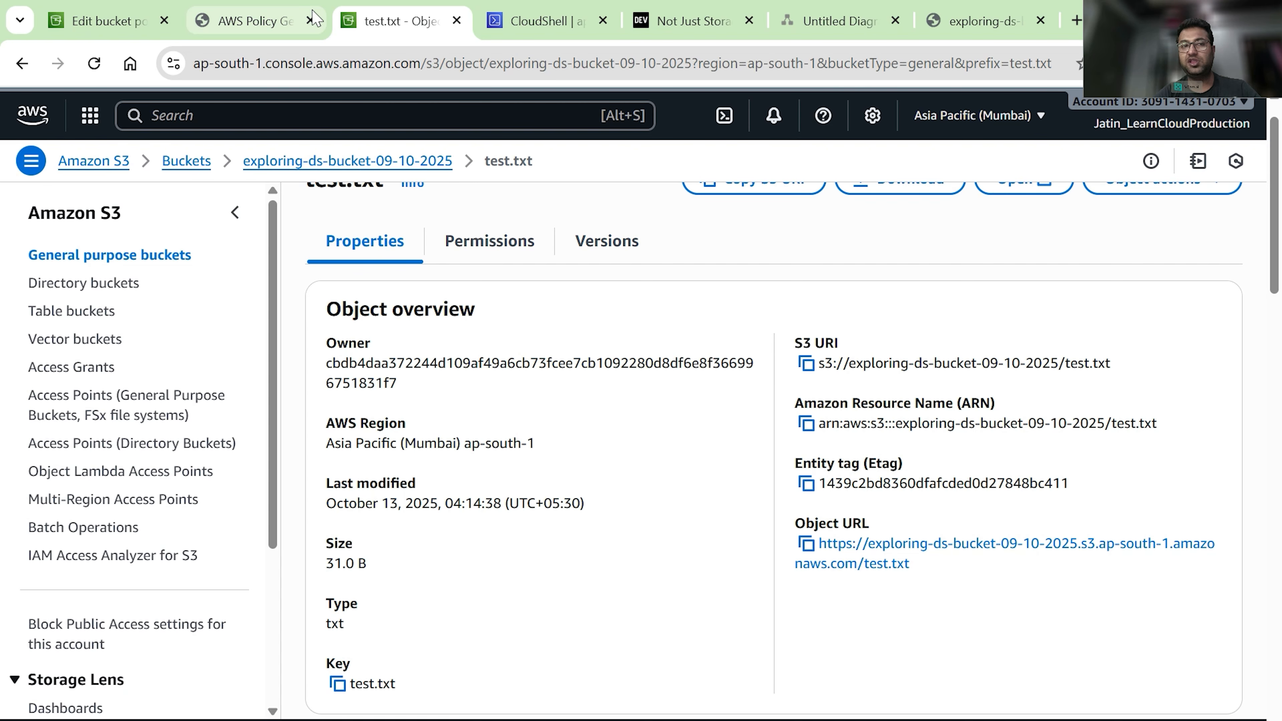
left_click(248, 20)
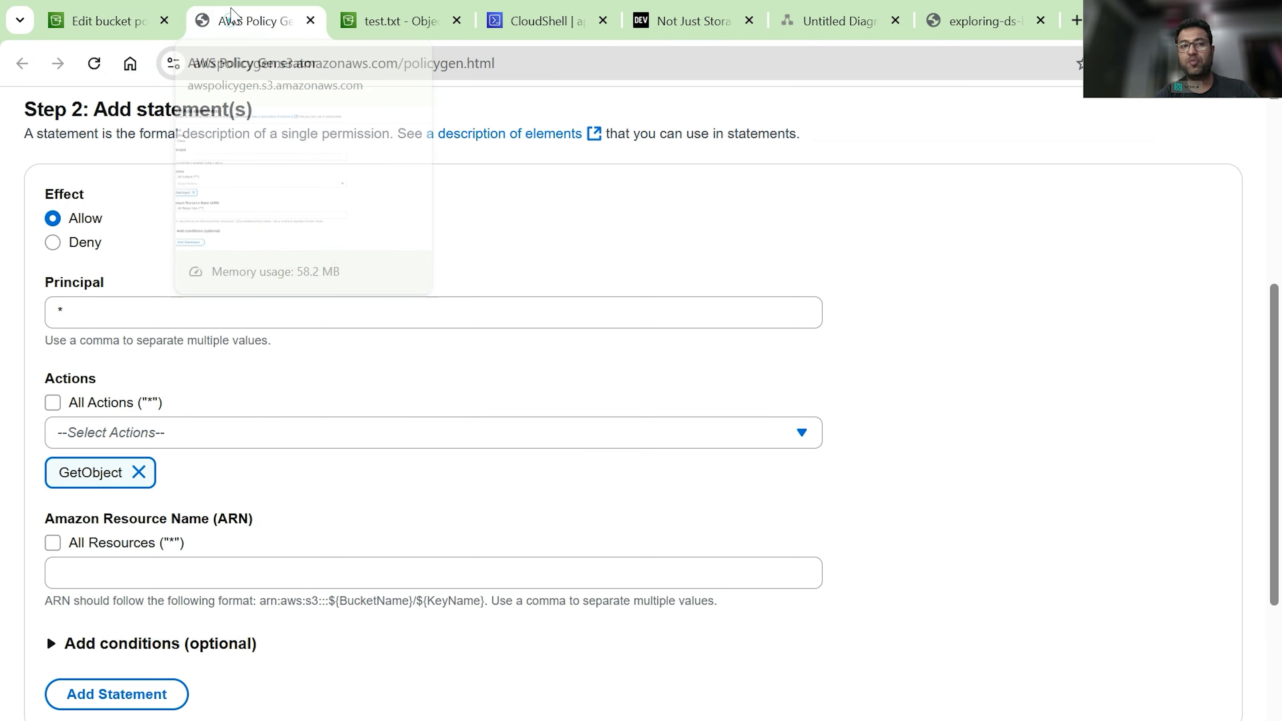
scroll(208, 404, "down", 1)
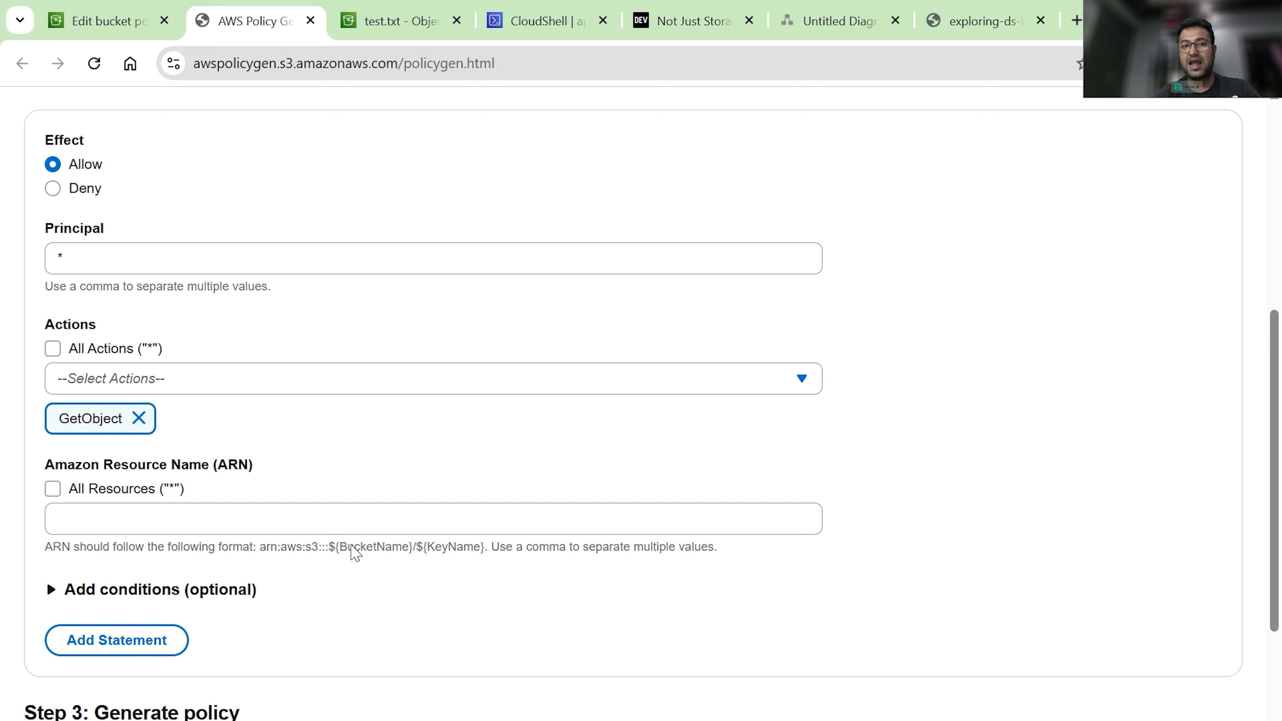
Copy the bucket ARN from the bucket policy editor and enter it as the statement's Amazon Resource Name in the policy generator.
left_click(108, 21)
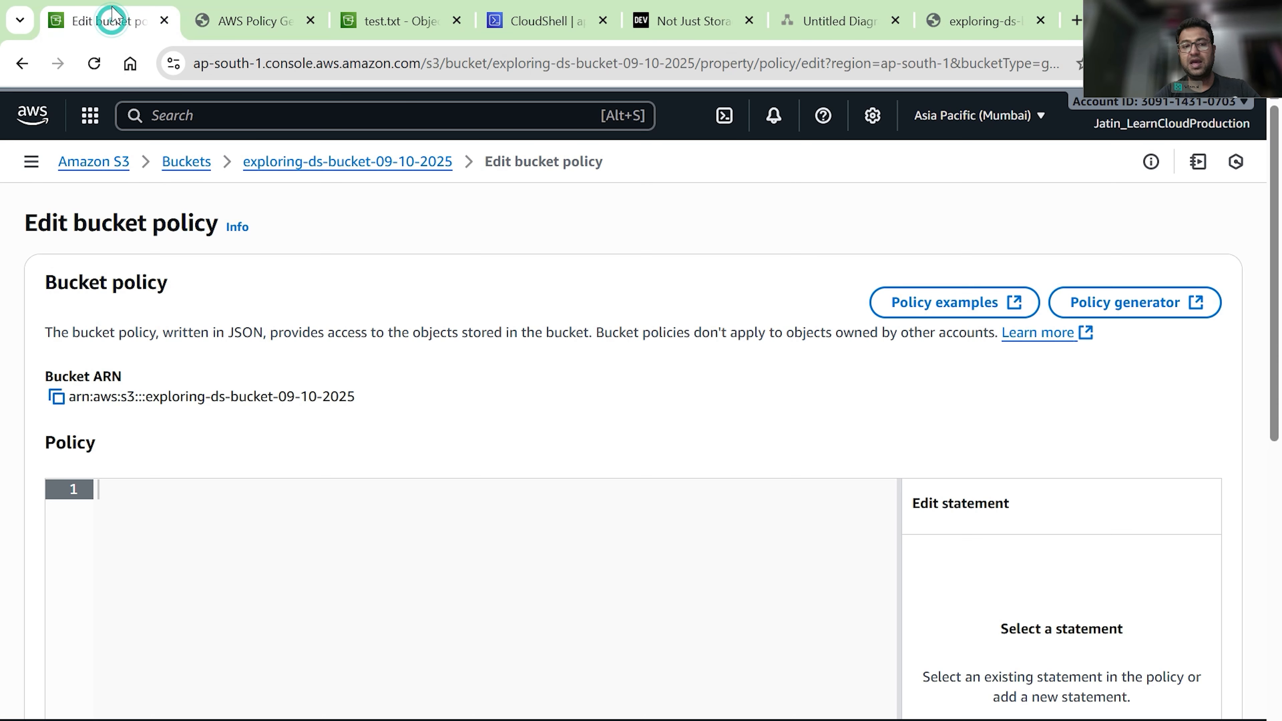
left_click(56, 397)
left_click(267, 21)
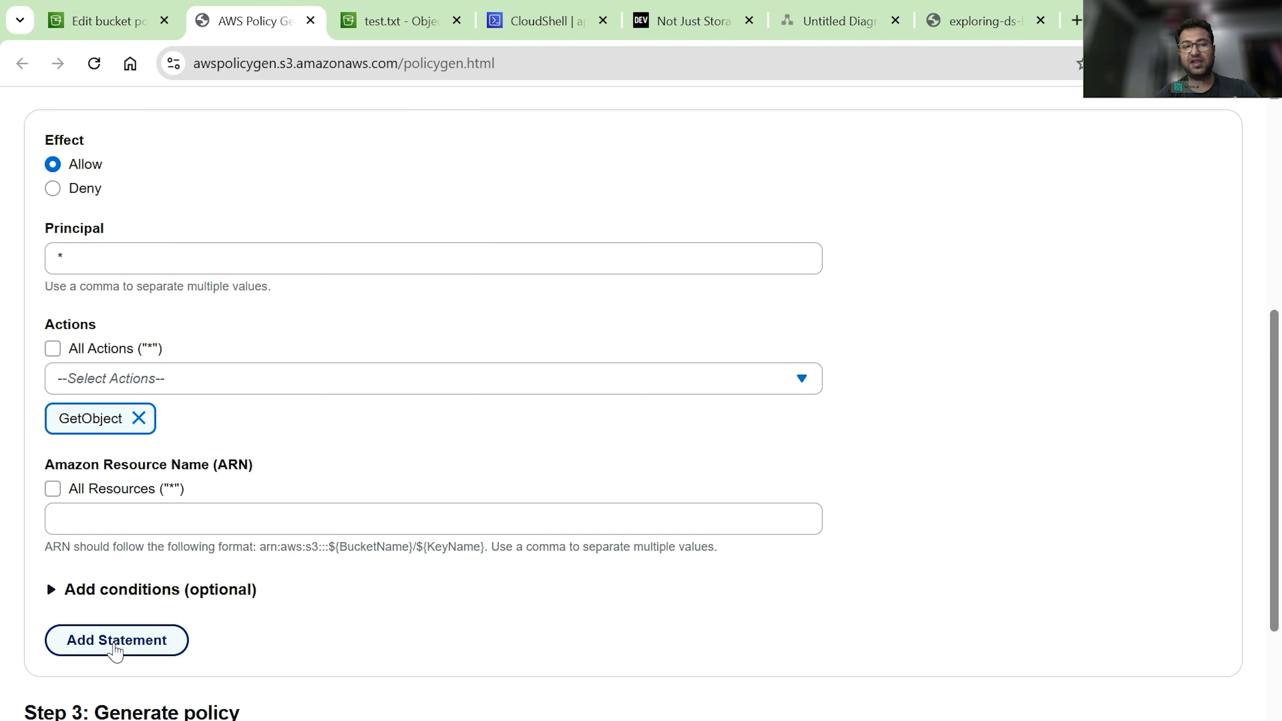
left_click(109, 519)
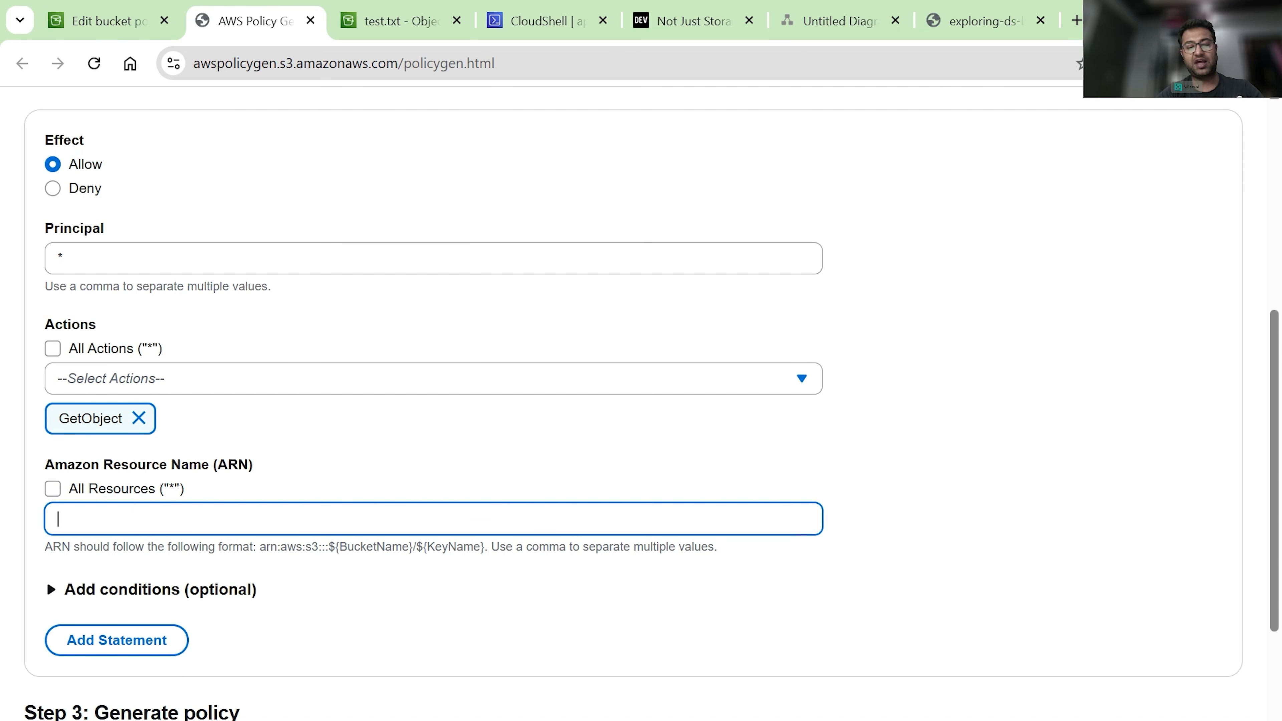
key("ctrl+v")
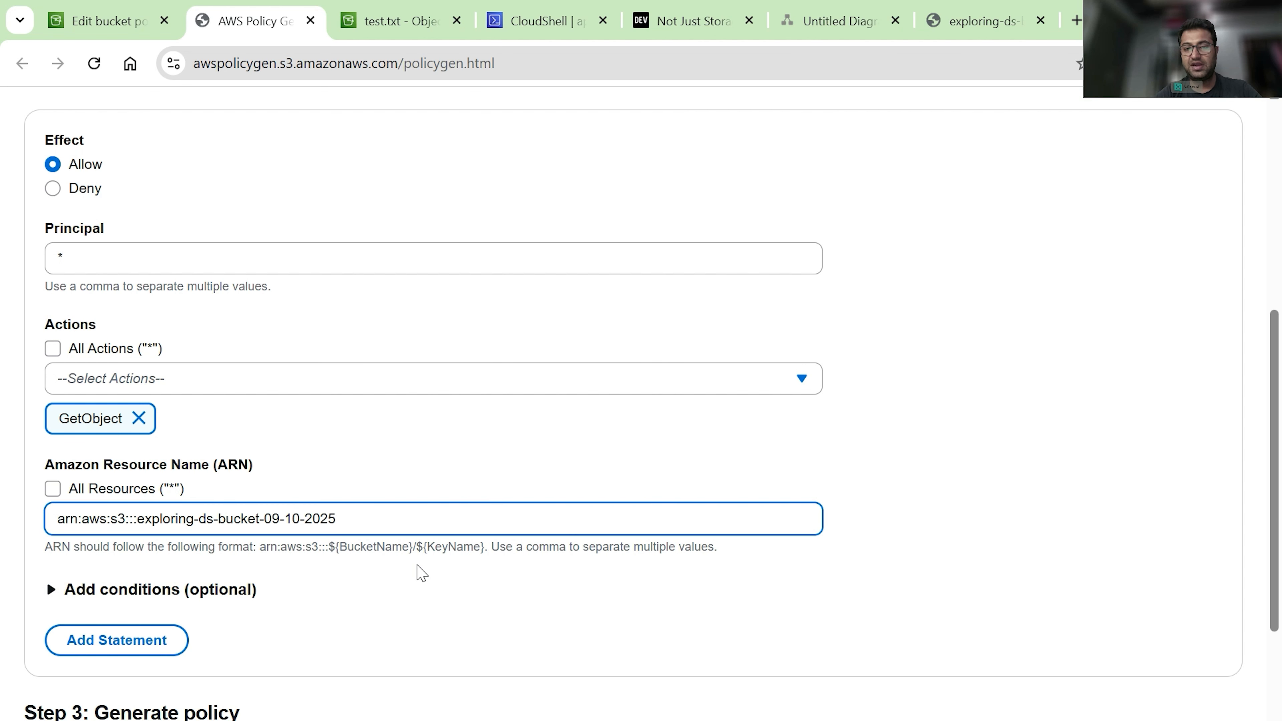
Append /* to the statement's bucket ARN, checking the format against the test.txt object's ARN, and close the test.txt page.
left_click(414, 546)
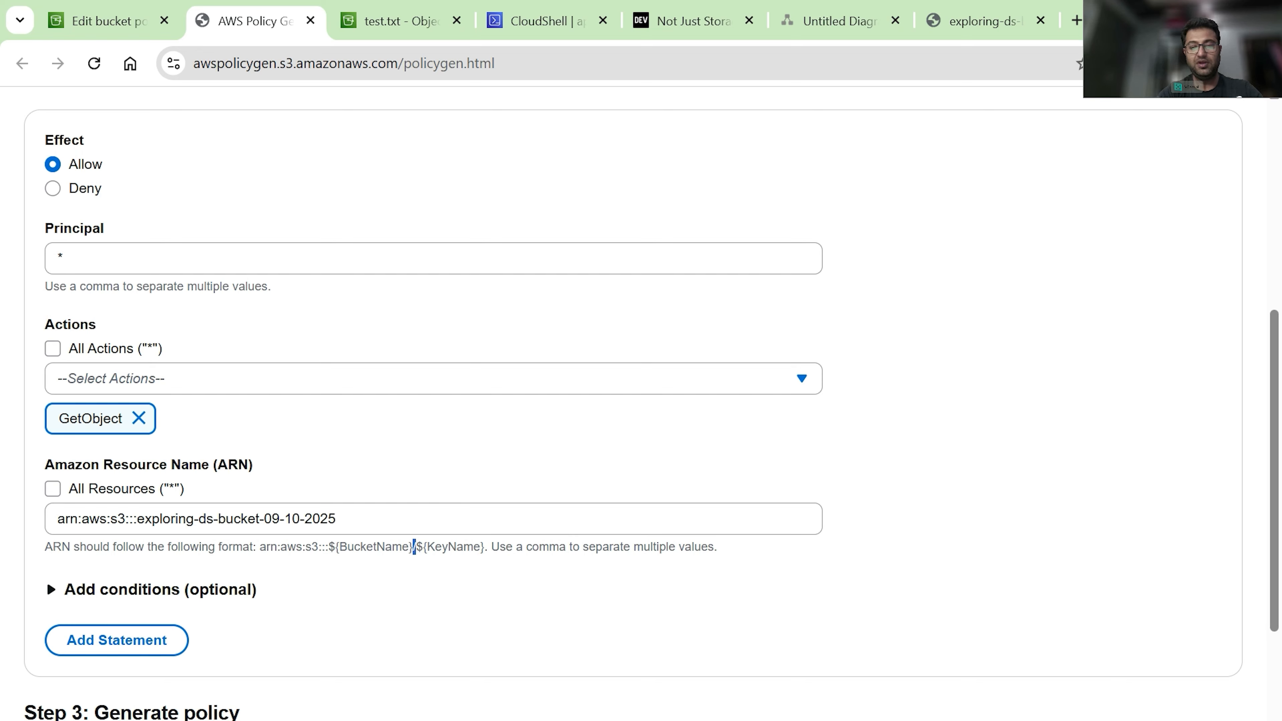
left_click(388, 521)
type("/")
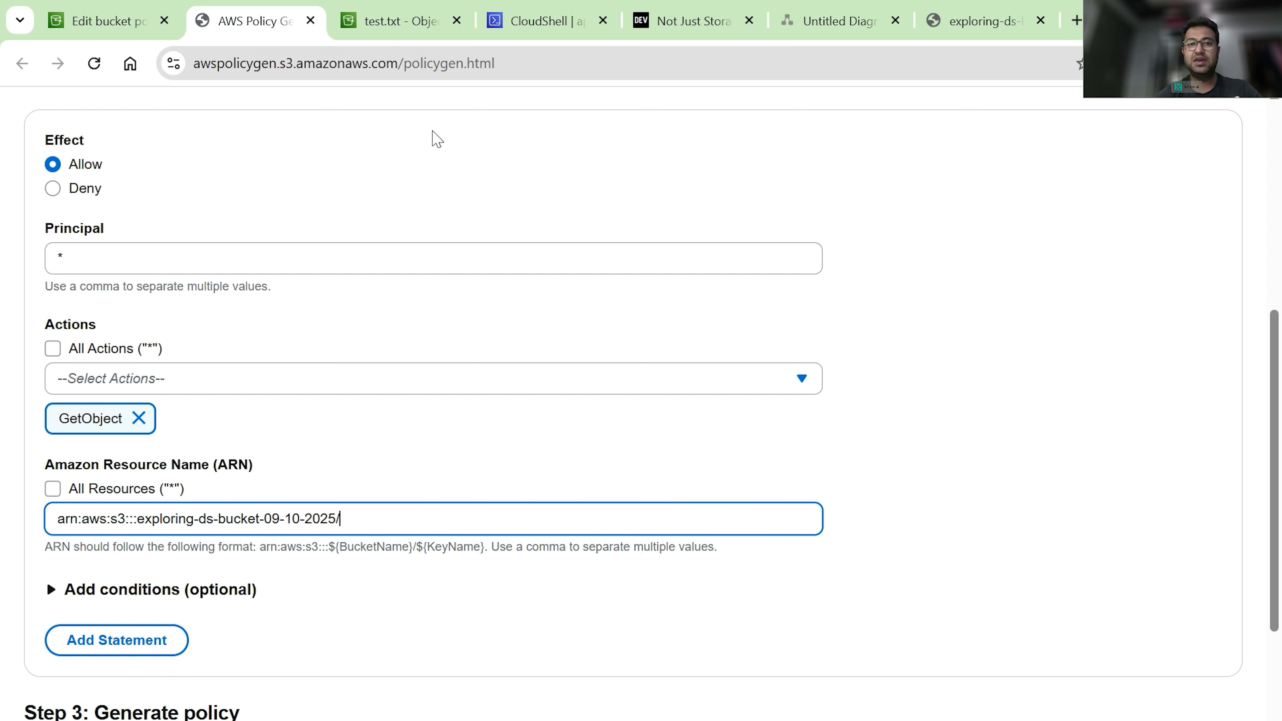
left_click(393, 21)
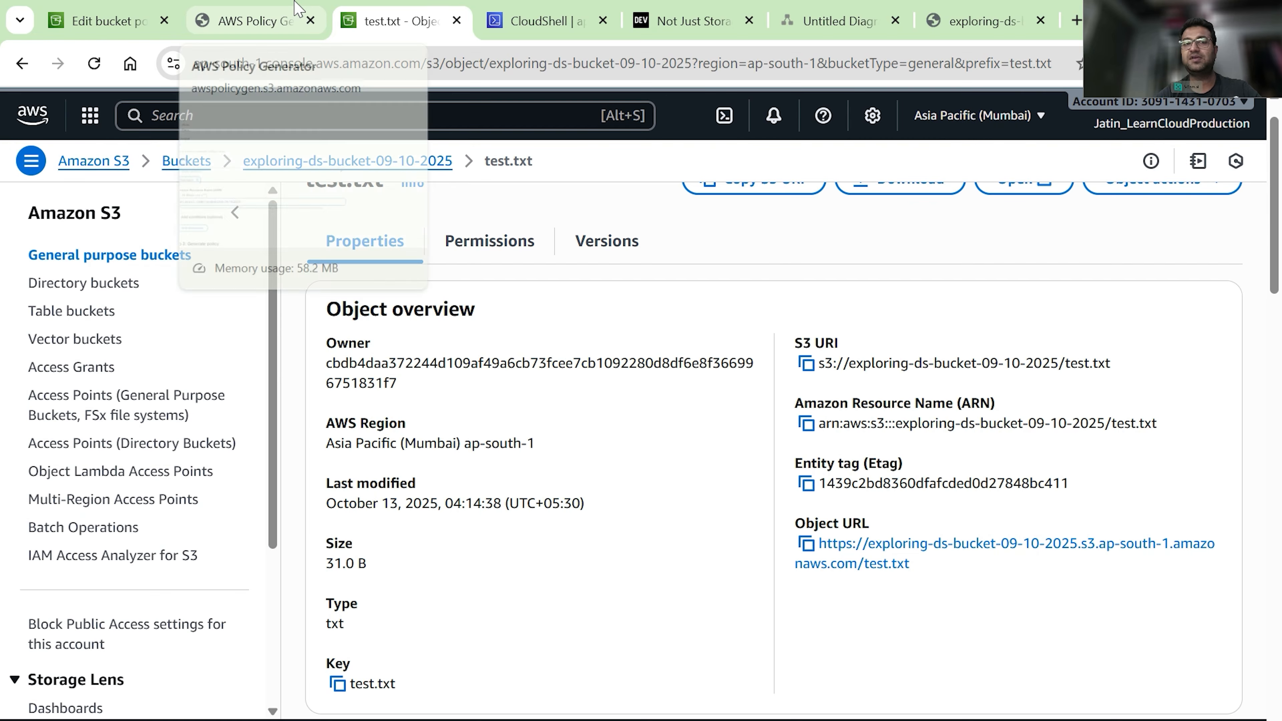
left_click(100, 20)
left_click(240, 21)
type("/")
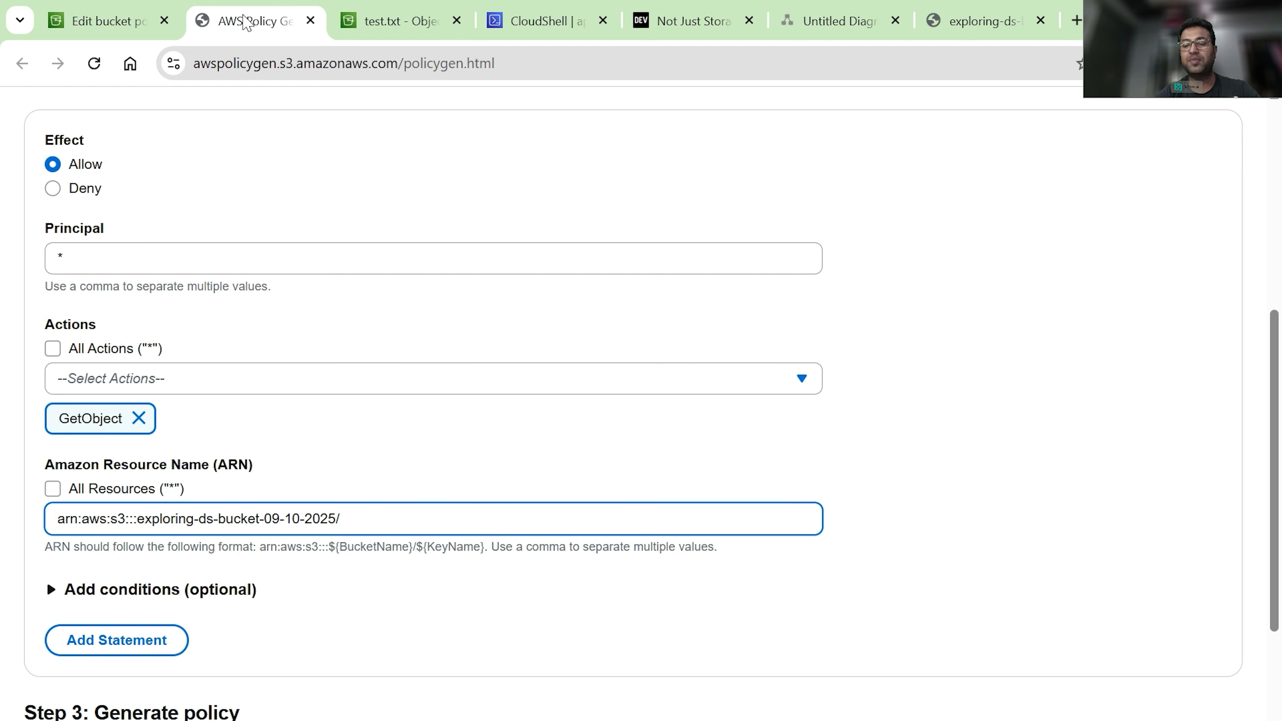
type("*")
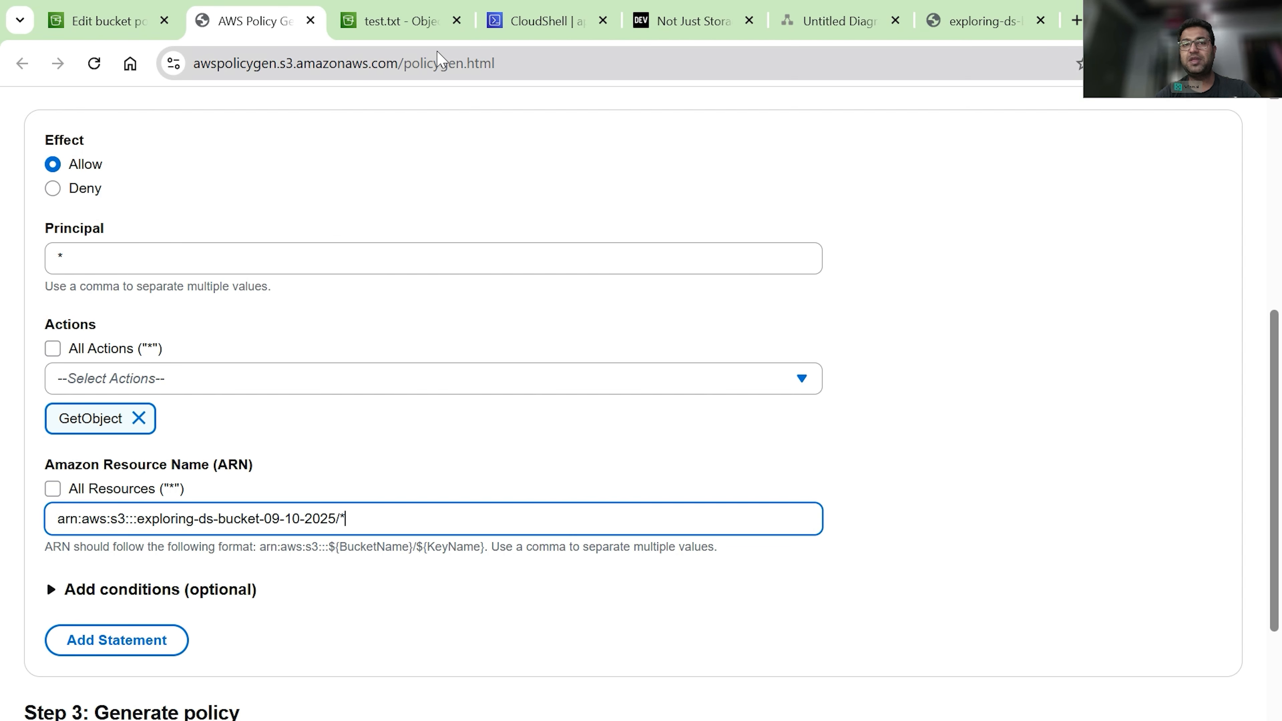
left_click(456, 26)
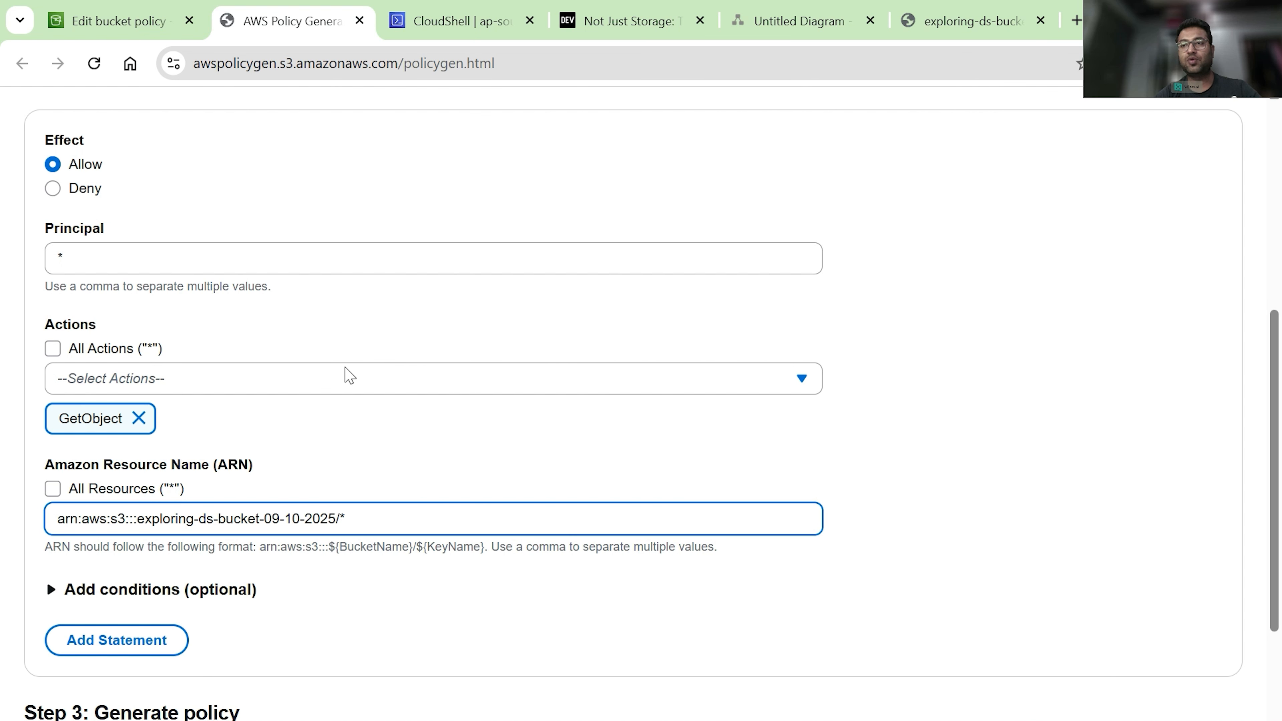
Open the statement's optional conditions and set the condition operator to IpAddress.
left_click(50, 585)
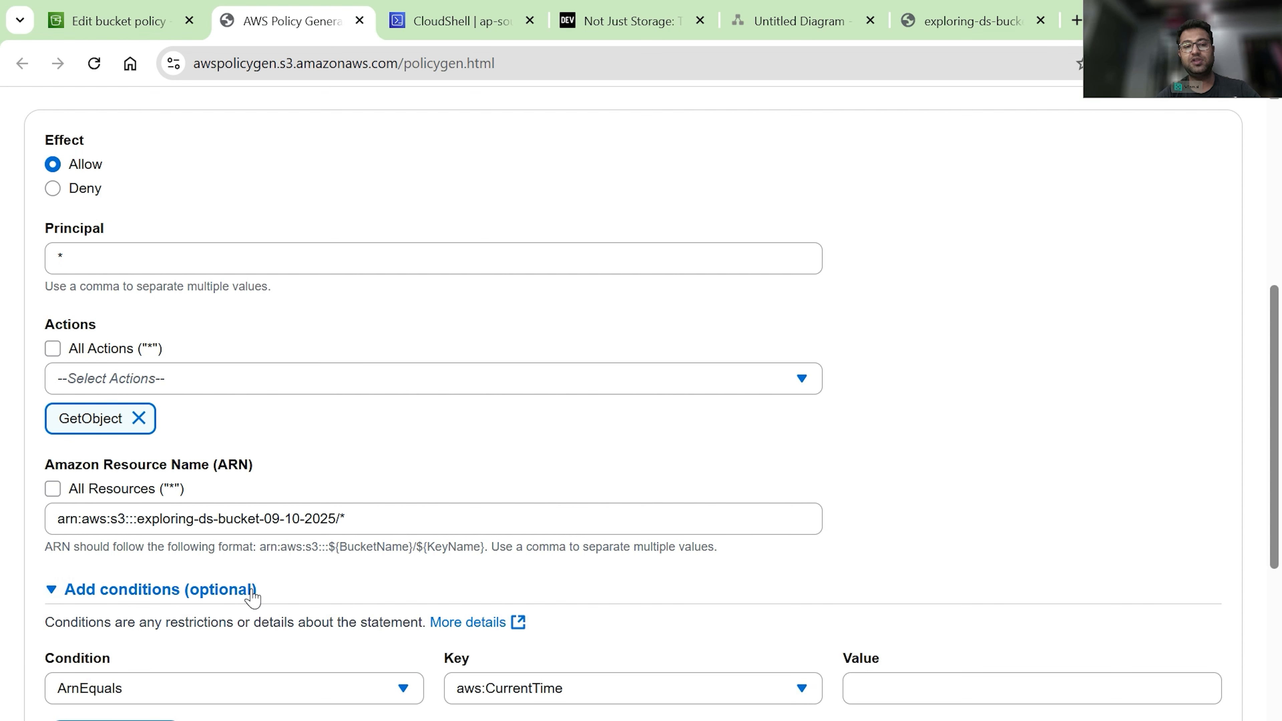
scroll(252, 593, "down", 5)
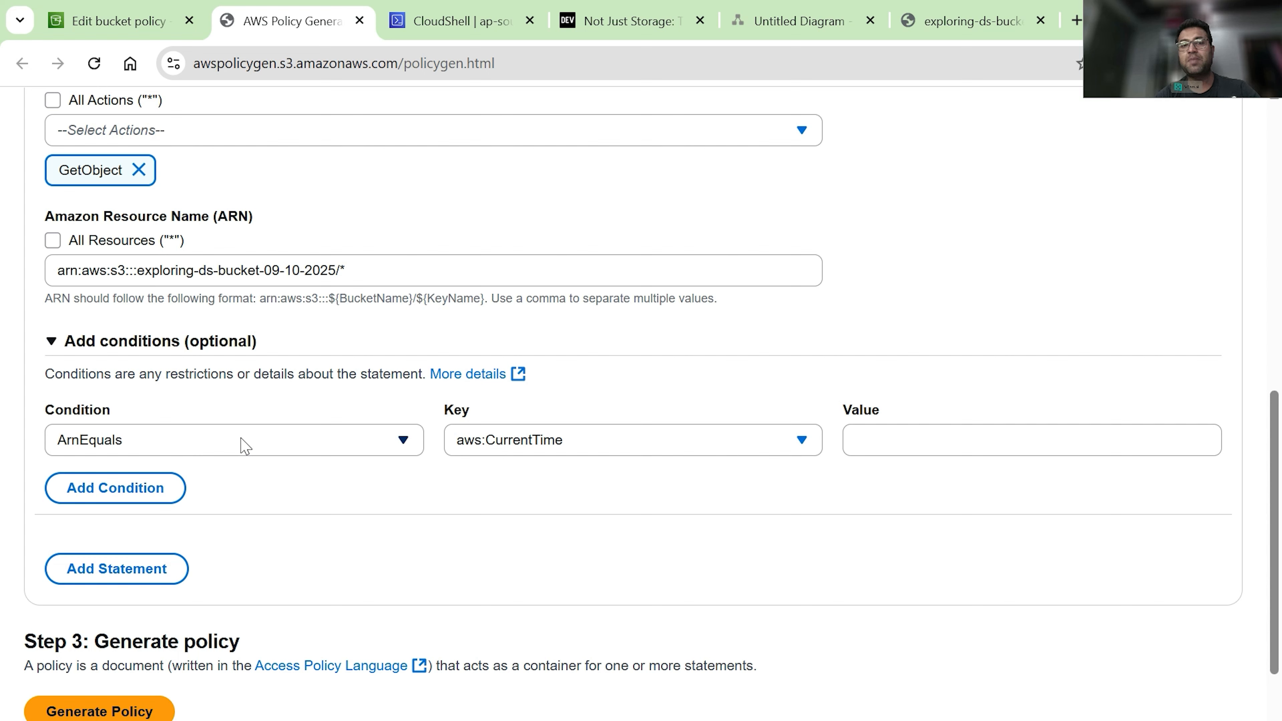
left_click(240, 446)
type("source")
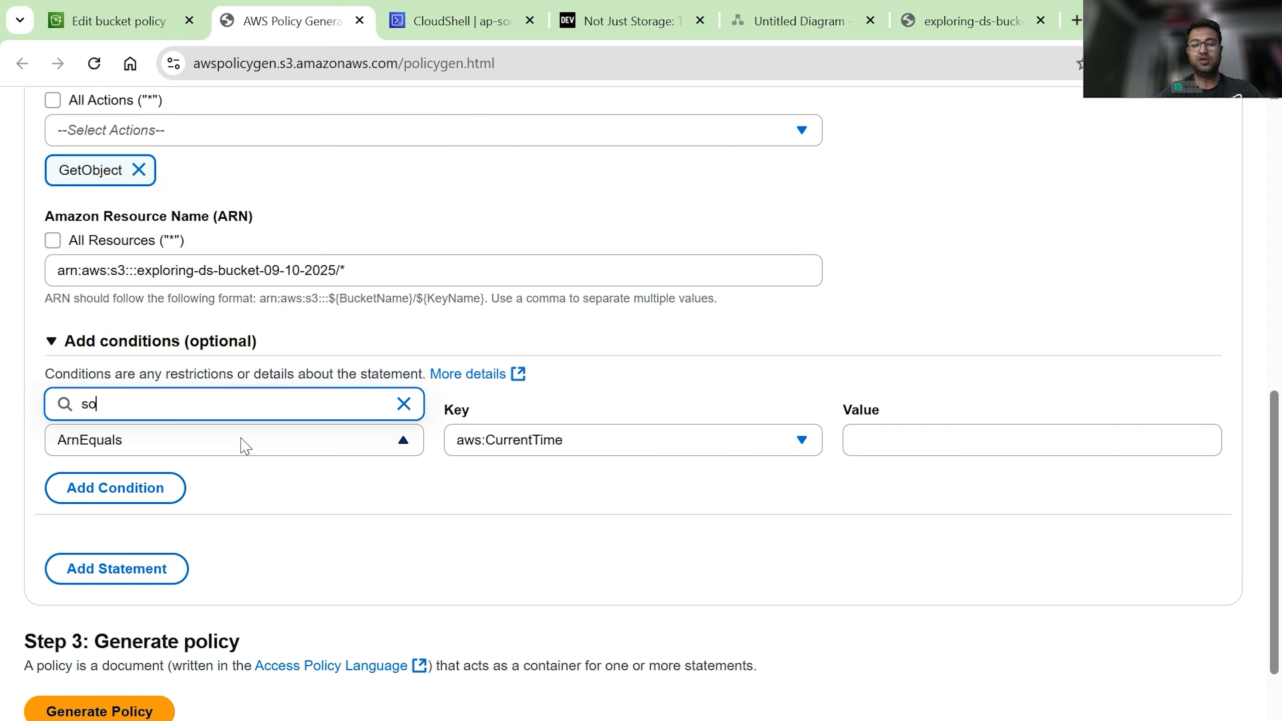
key("BackSpace")
key("BackSpace")
key("BackSpace")
key("BackSpace")
key("BackSpace")
key("BackSpace")
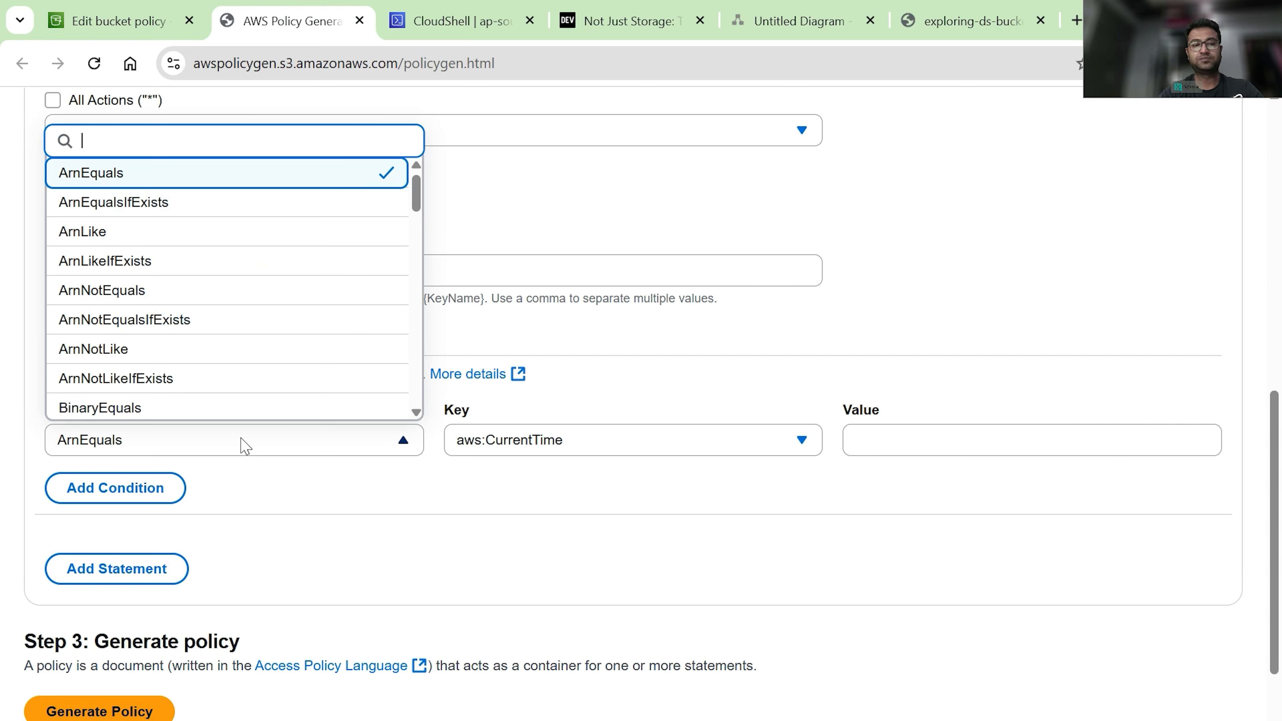
type("ip")
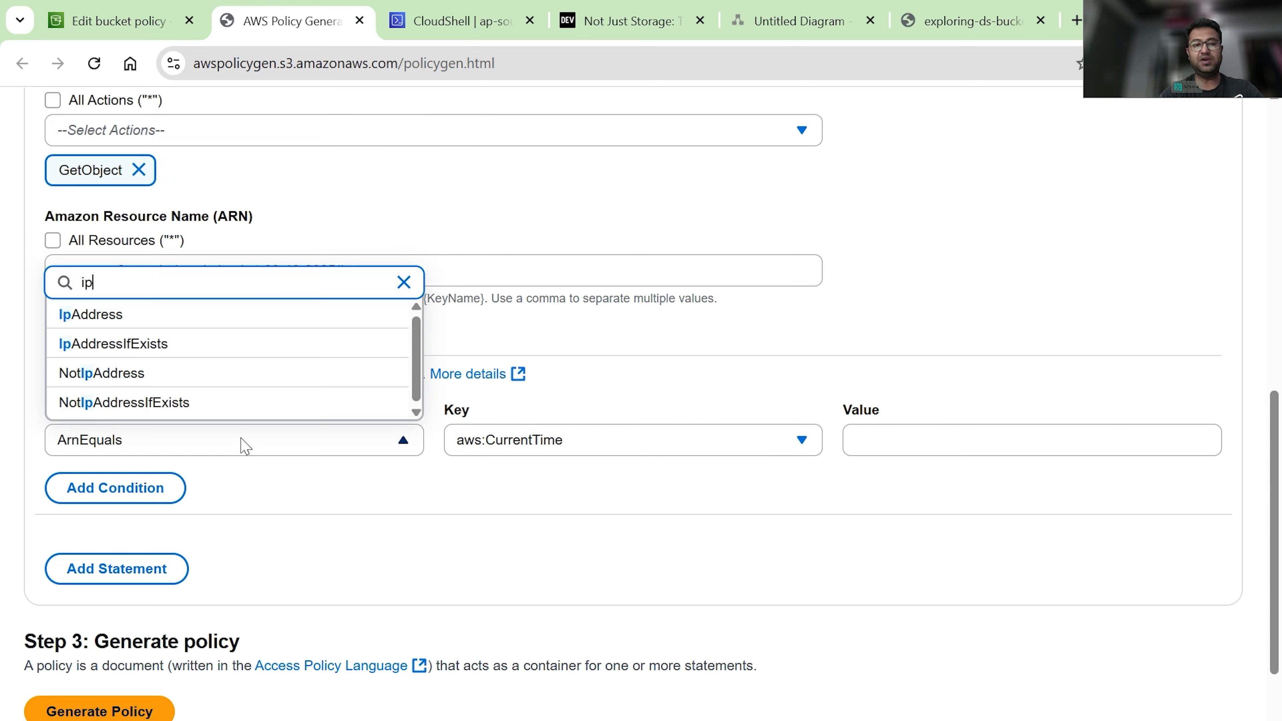
left_click(122, 322)
Set the condition's key to aws:SourceIp.
left_click(509, 447)
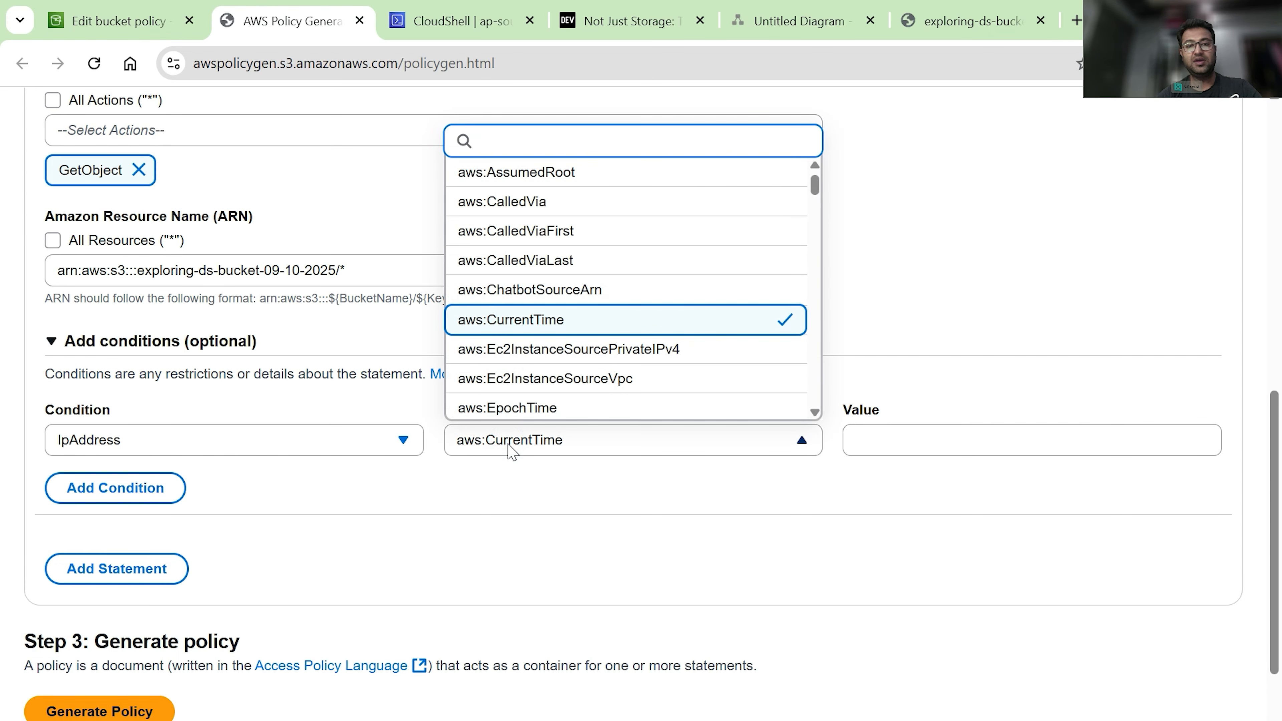
type("sourc")
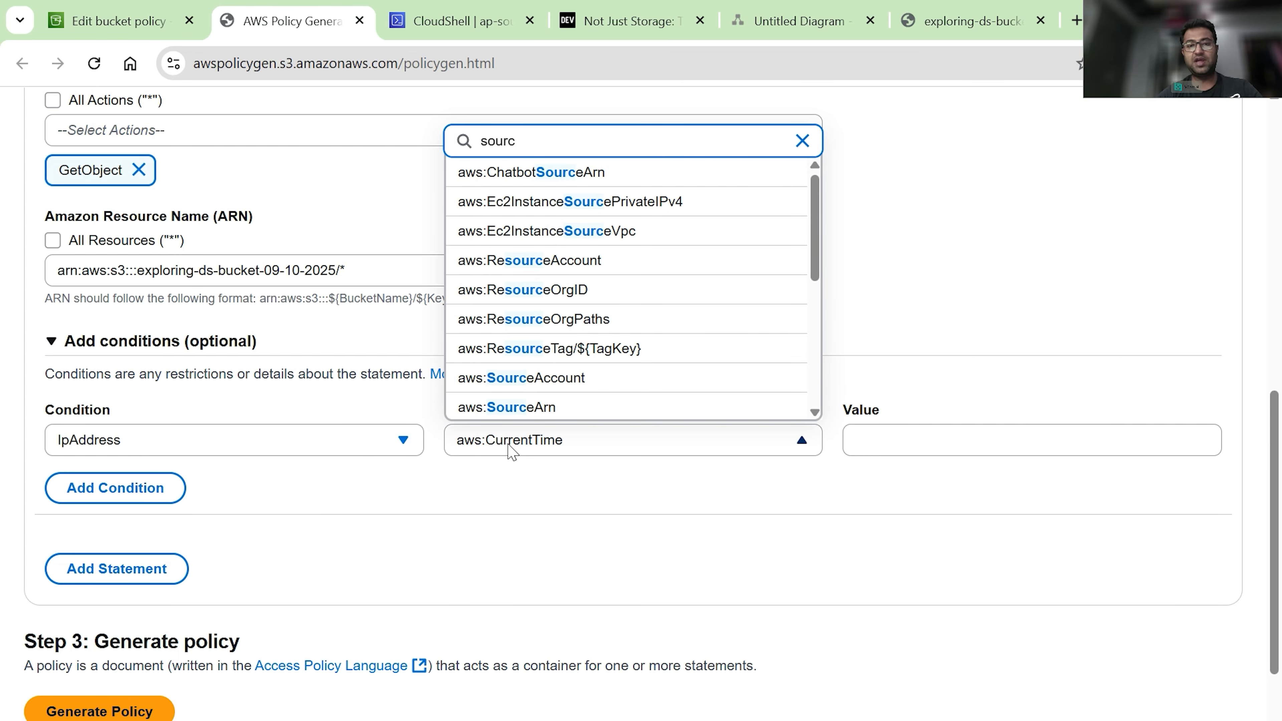
type("ei")
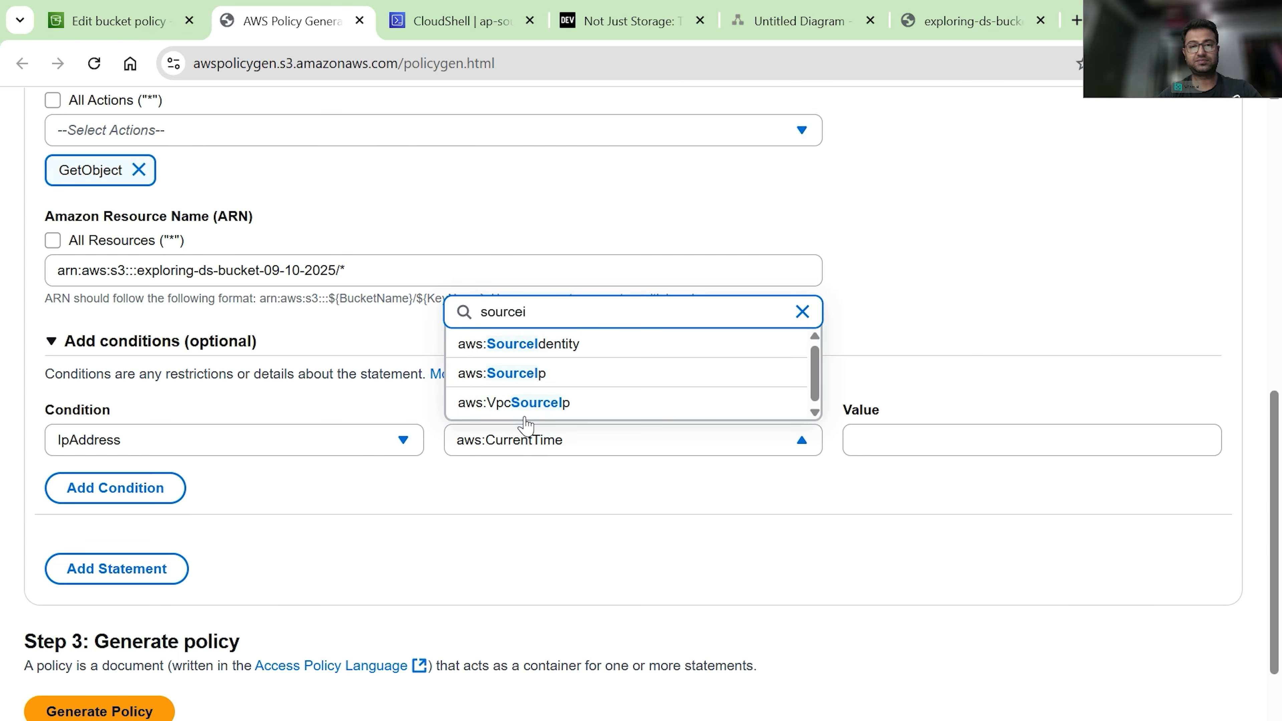
left_click(536, 376)
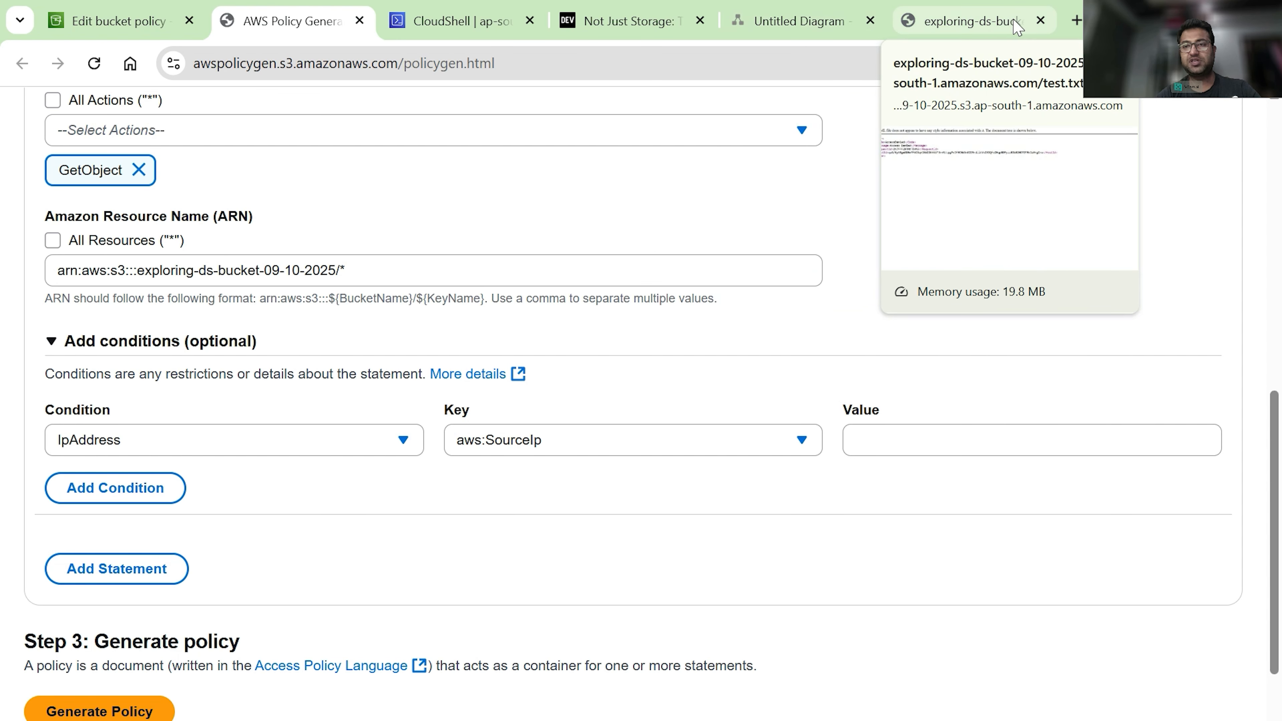
Search Google for "what is my ip" in a new tab and copy the public IPv4 address from whatismyipaddress.com.
left_click(1076, 20)
type("what oi")
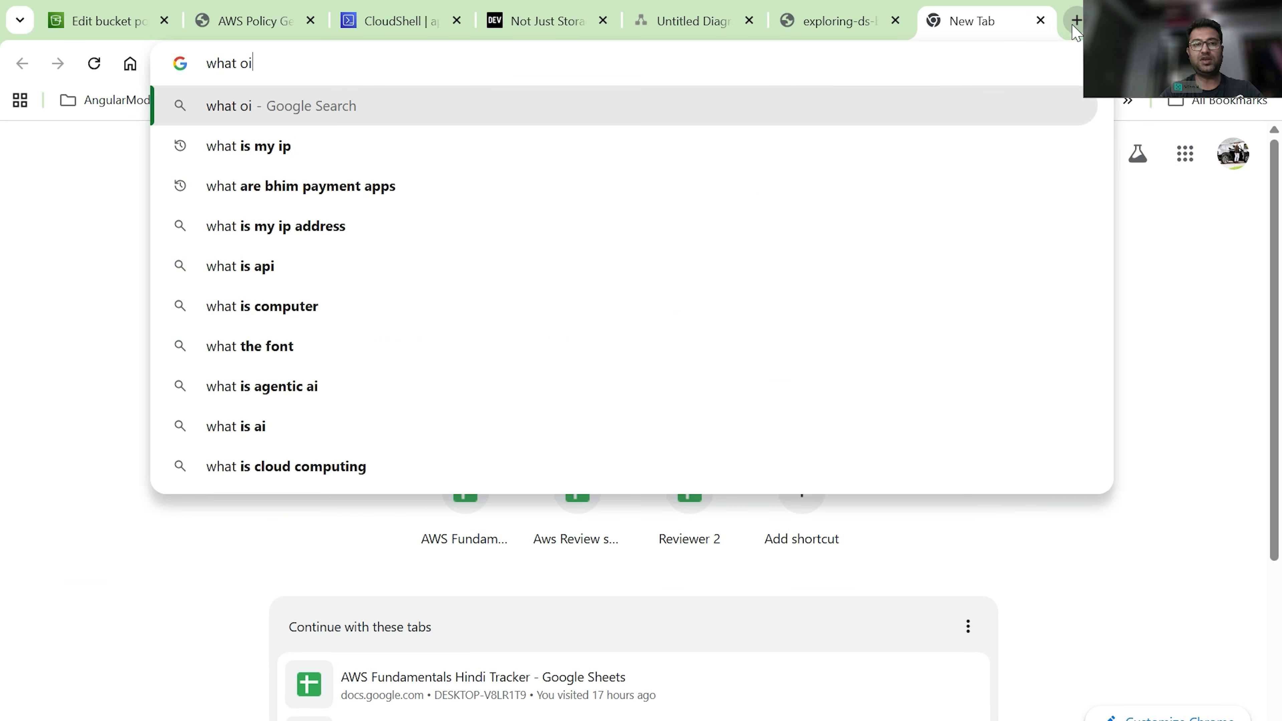
key("BackSpace")
key("BackSpace")
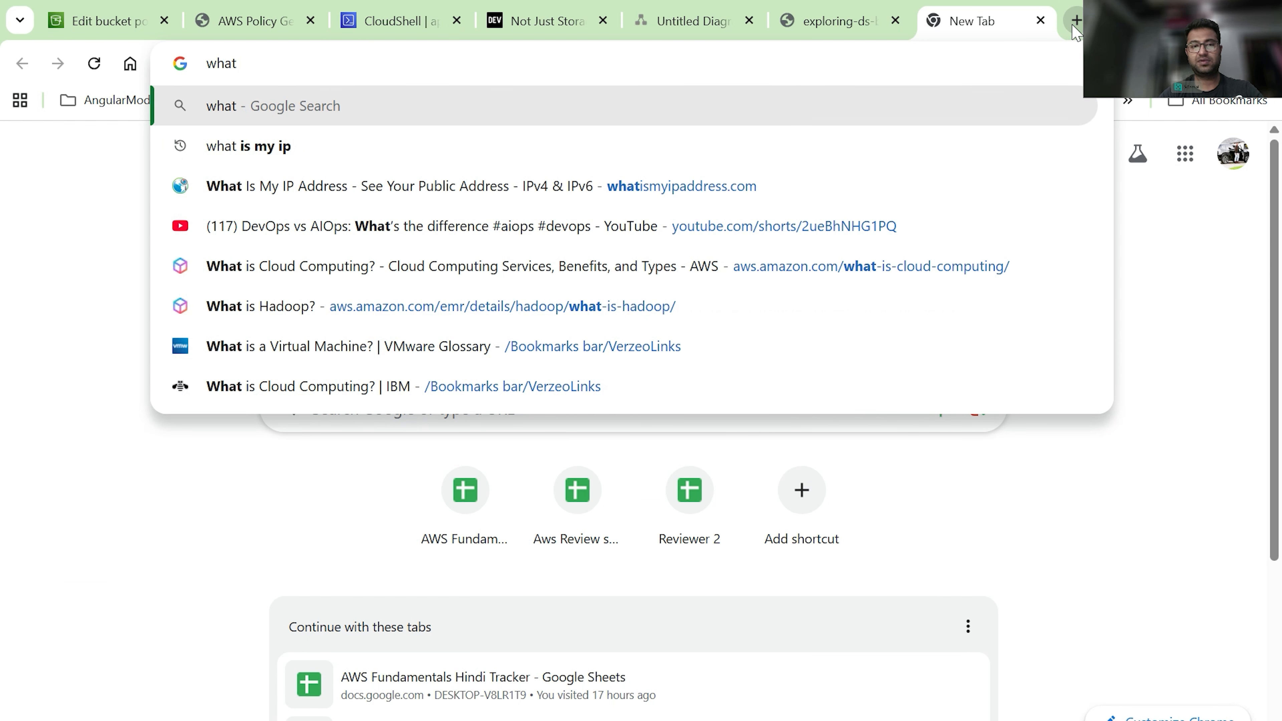
key("Down")
key("Return")
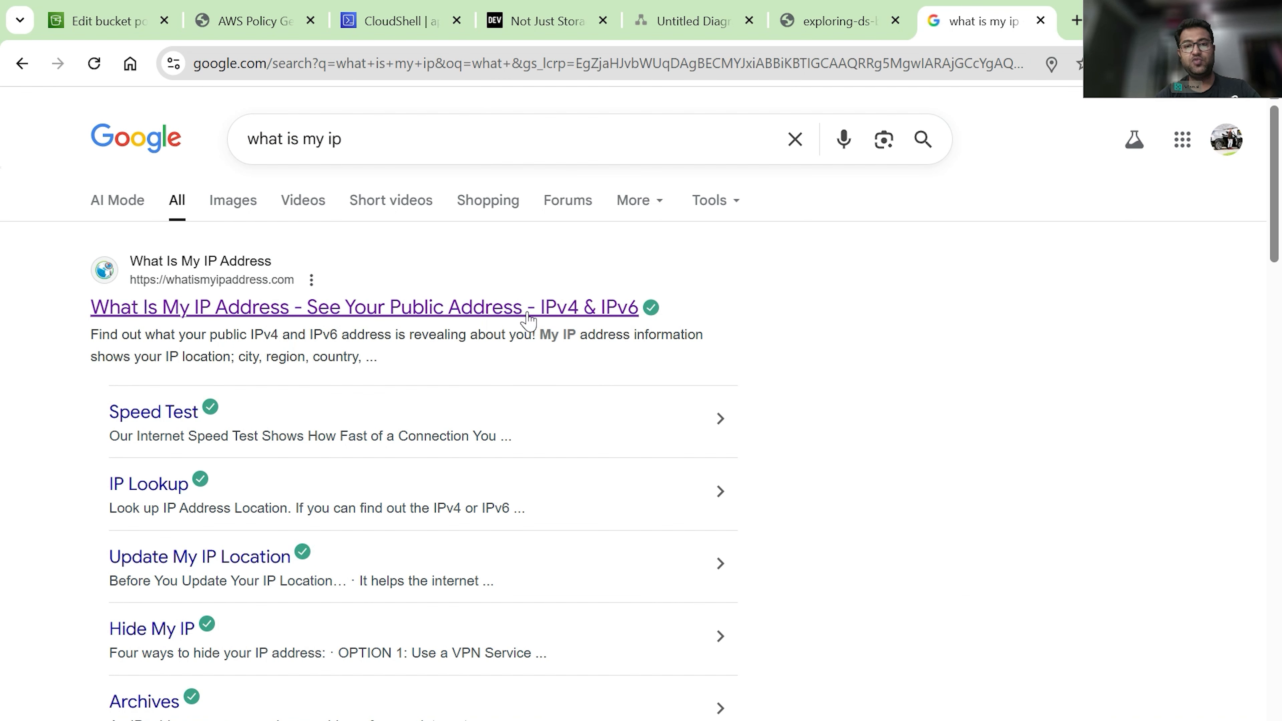
left_click(525, 309)
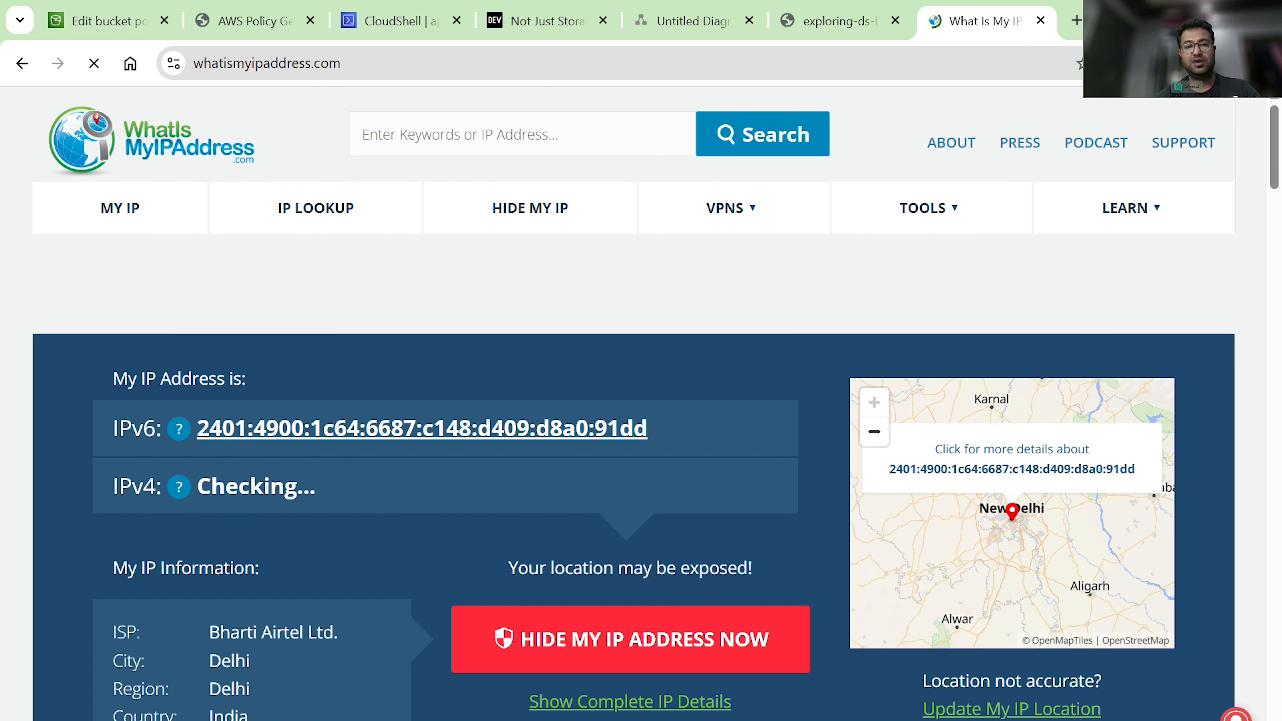
left_click_drag(366, 479, 197, 486)
key("ctrl+c")
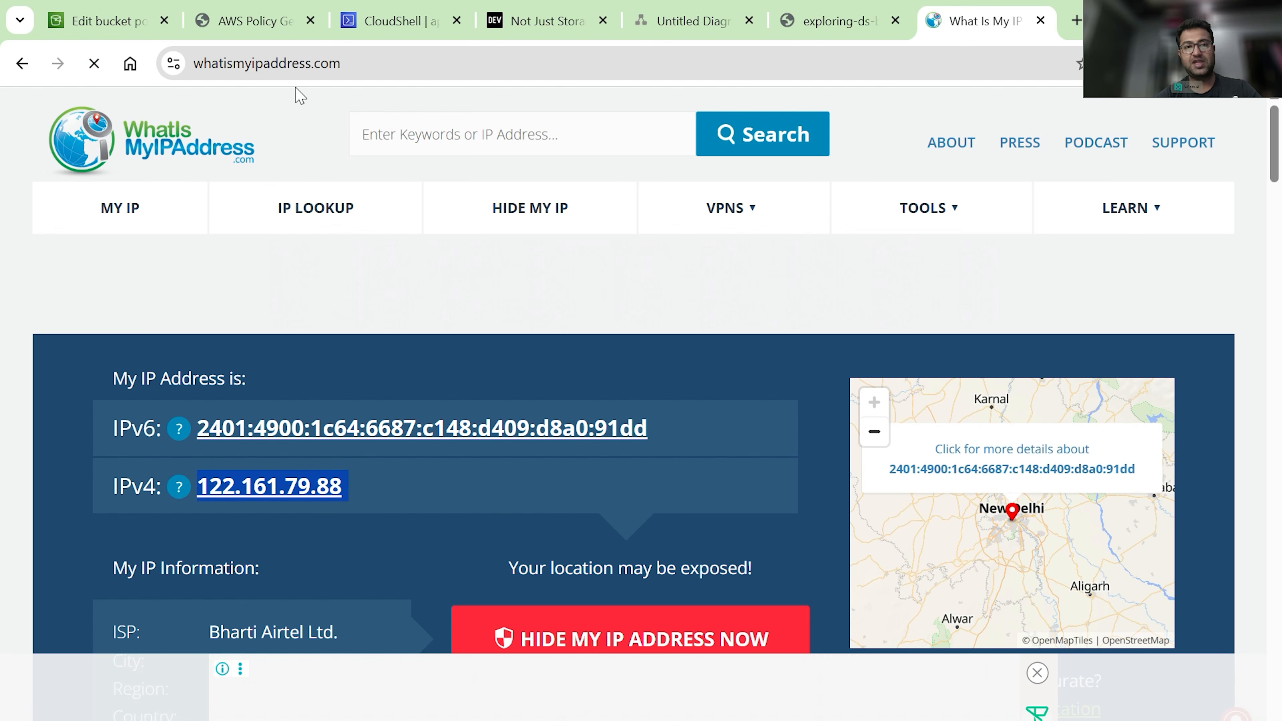
Enter the copied public IPv4 address with the suffix /32 as the condition's value and add the condition to the statement.
left_click(239, 20)
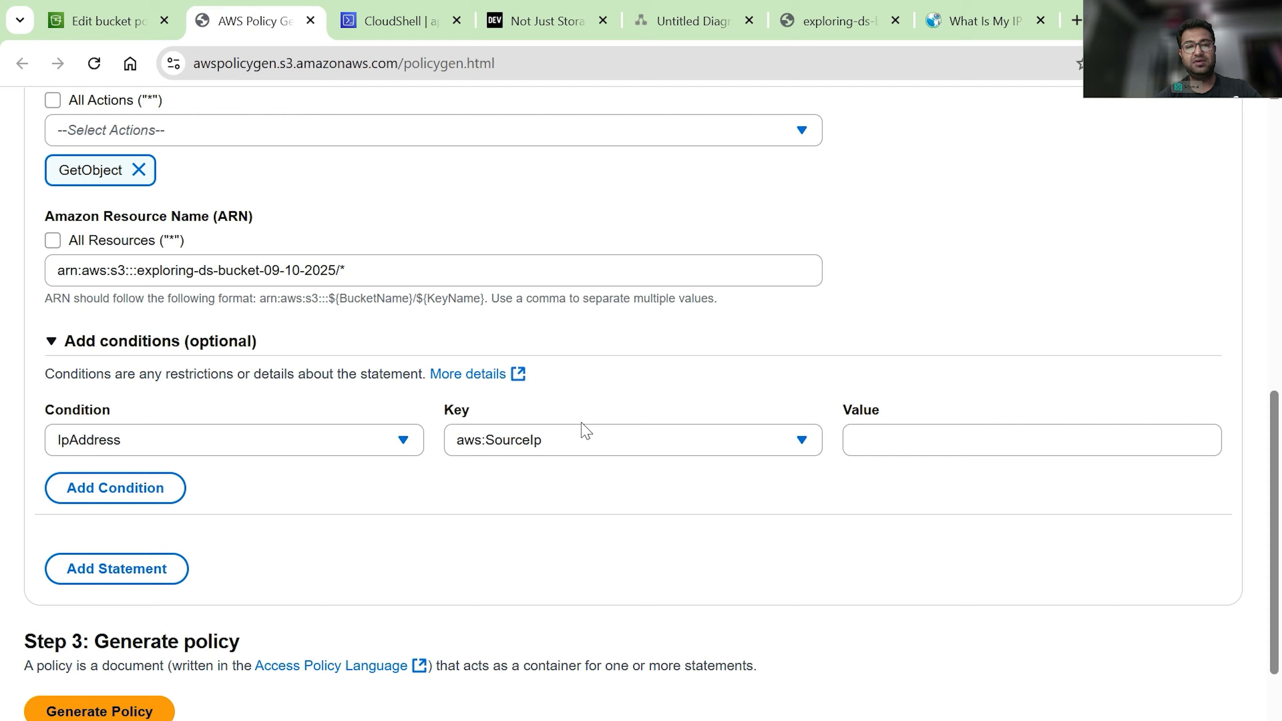
left_click(901, 436)
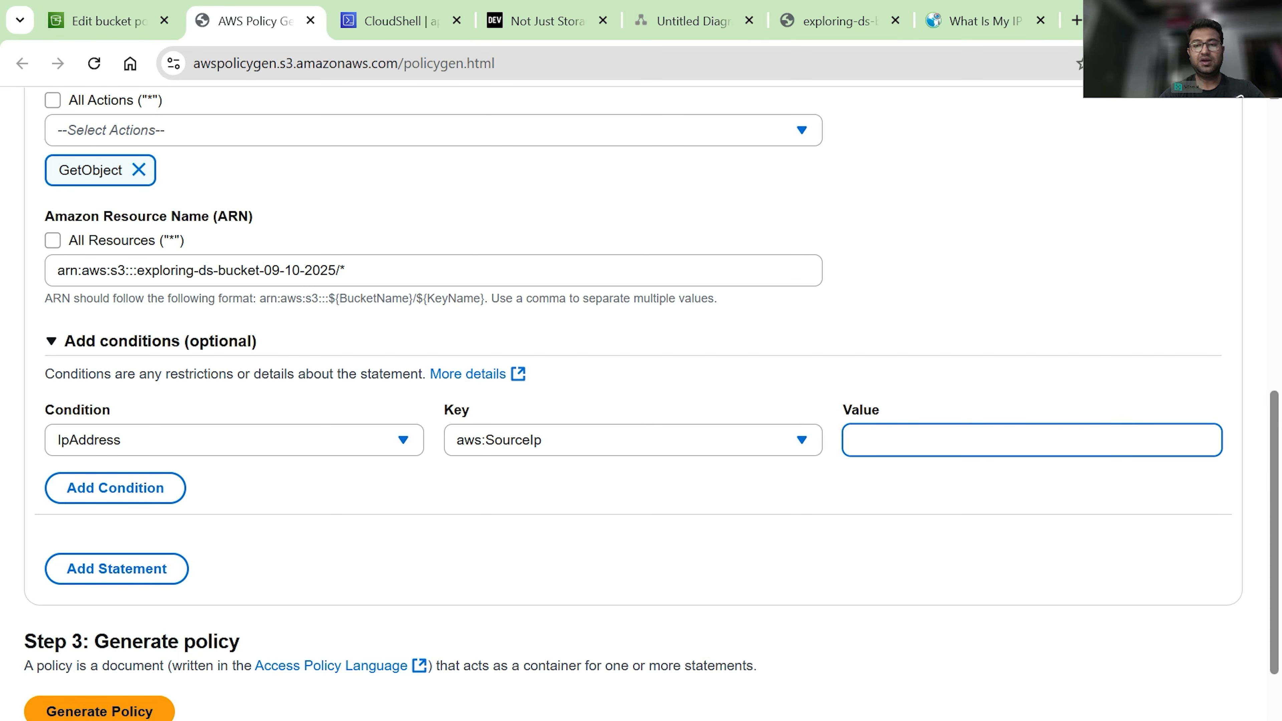
key("ctrl+v")
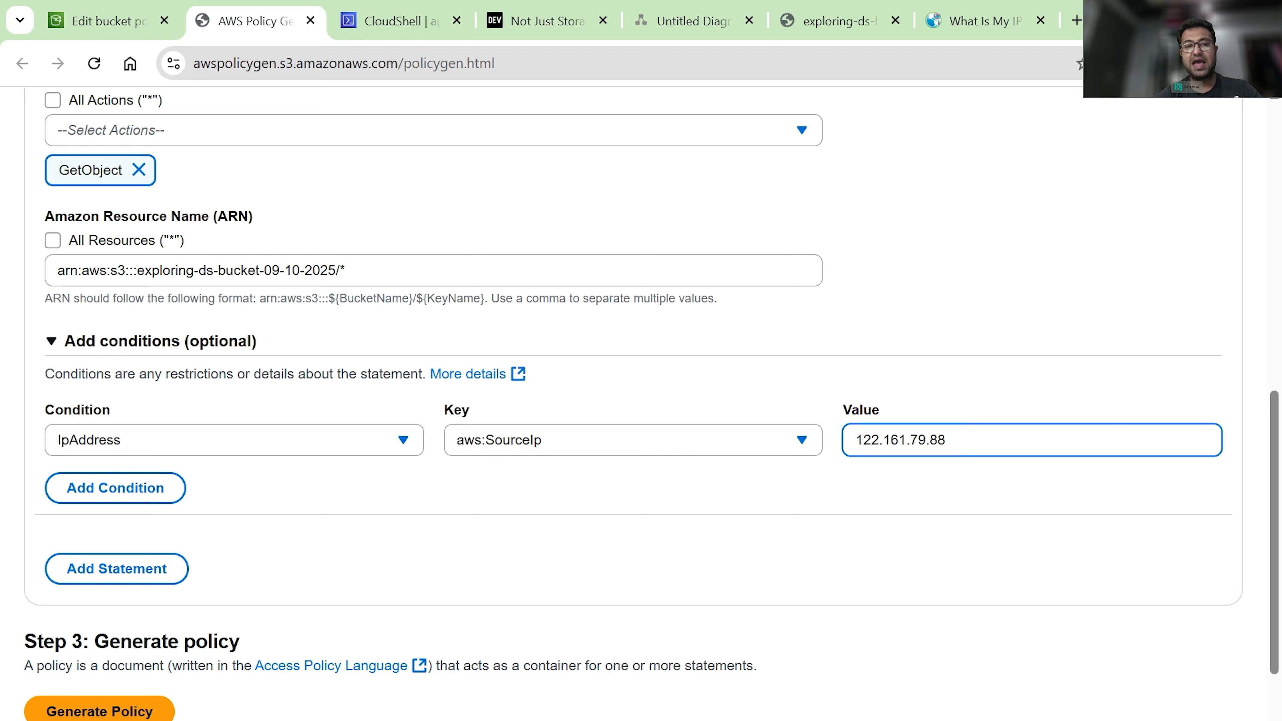
left_click(337, 271)
key("shift+Right")
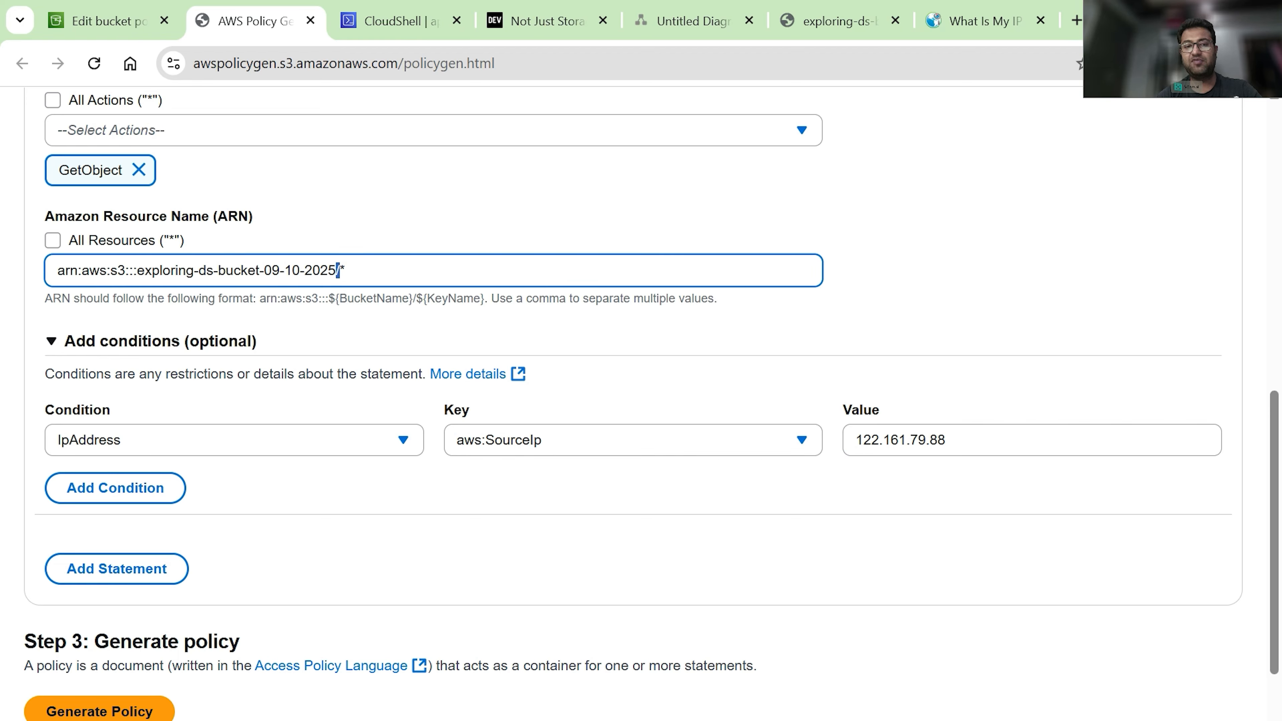
left_click(970, 447)
type("/")
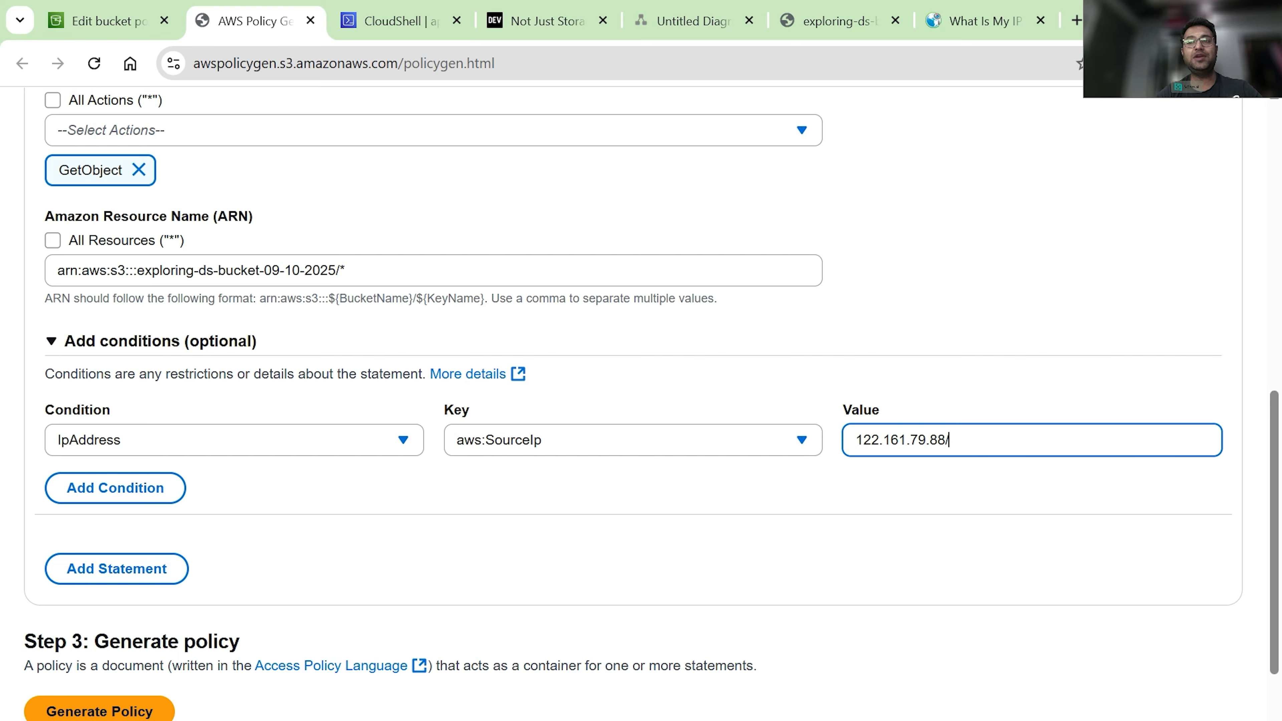
type("32")
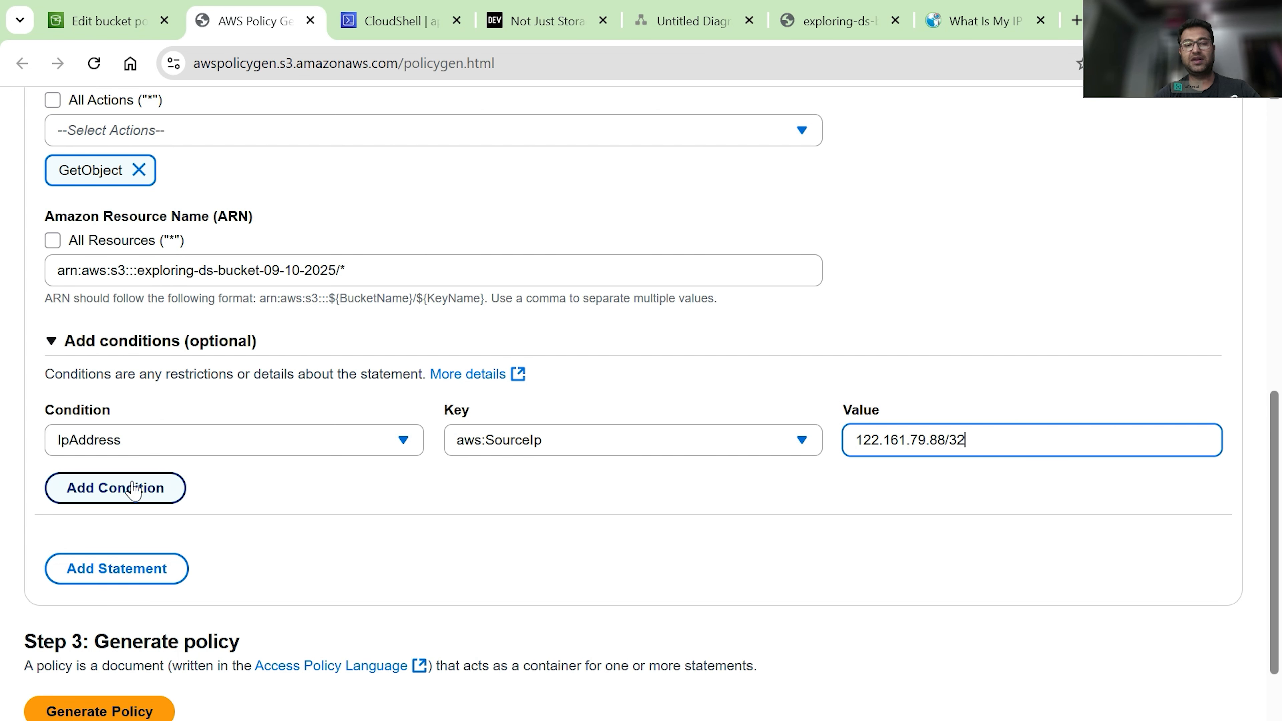
left_click(133, 489)
Add the statement to the policy, then generate the policy JSON document and copy it.
scroll(349, 550, "down", 3)
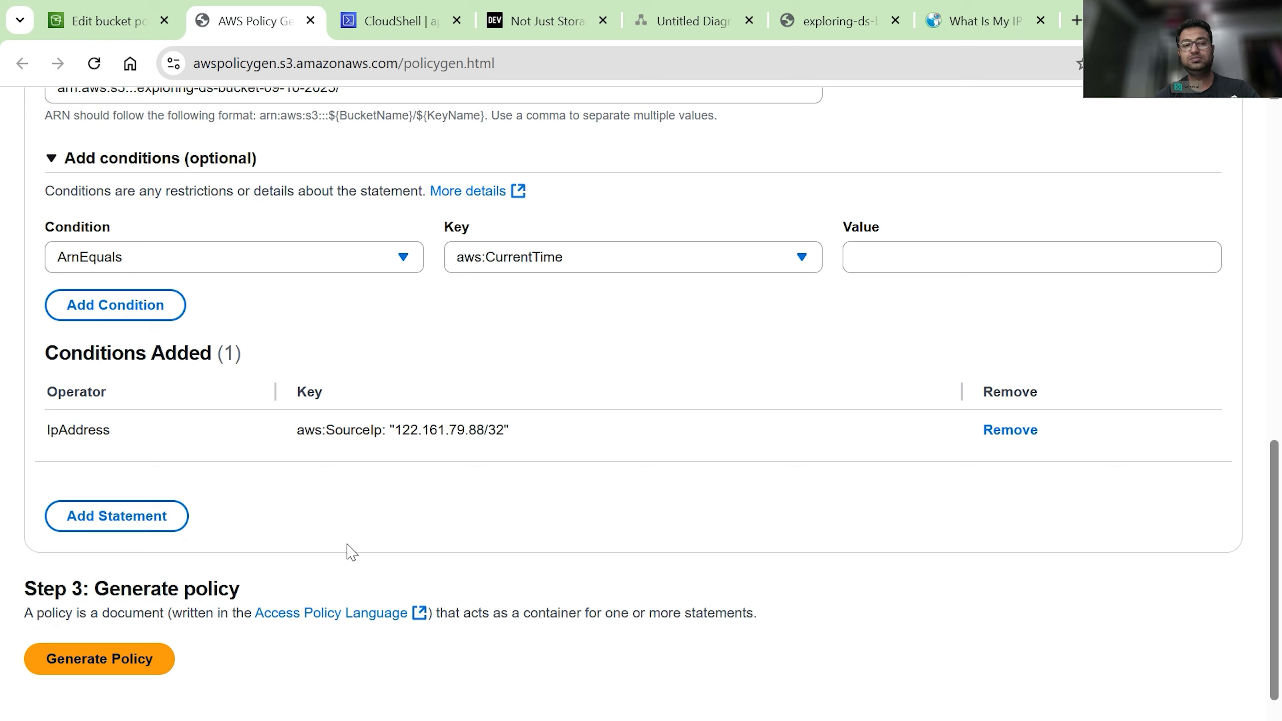
left_click(143, 525)
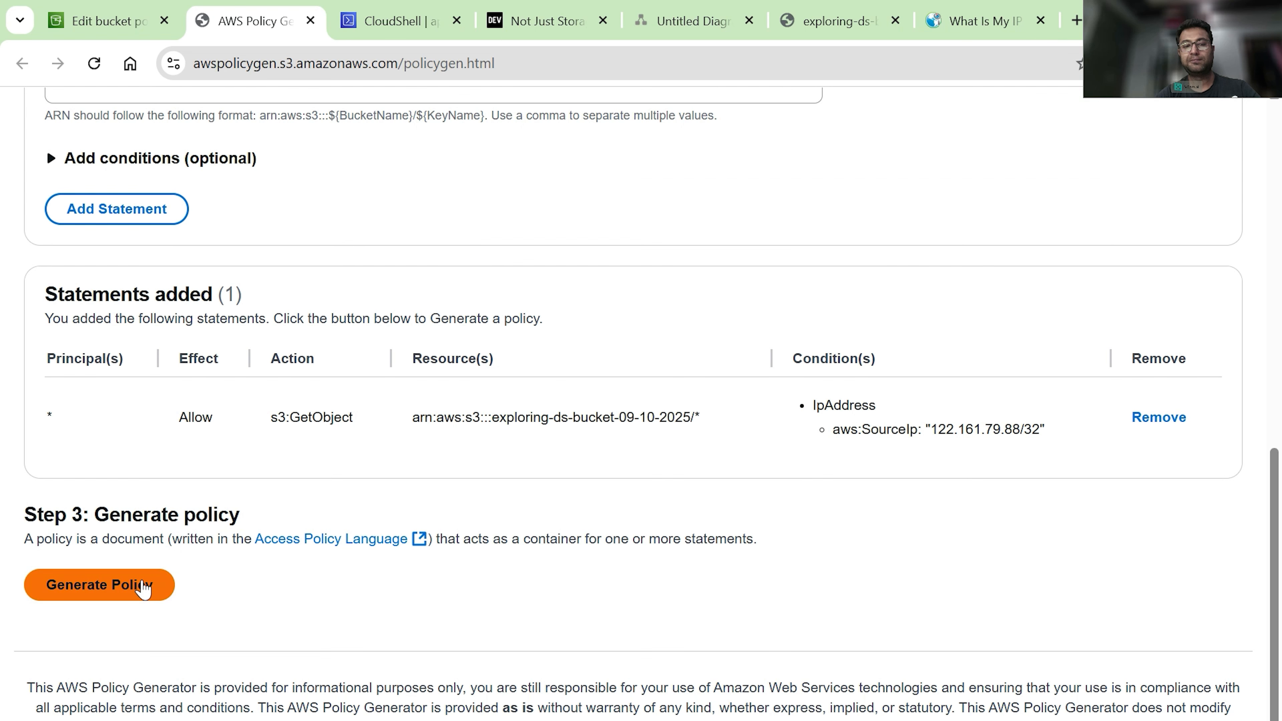
left_click(143, 585)
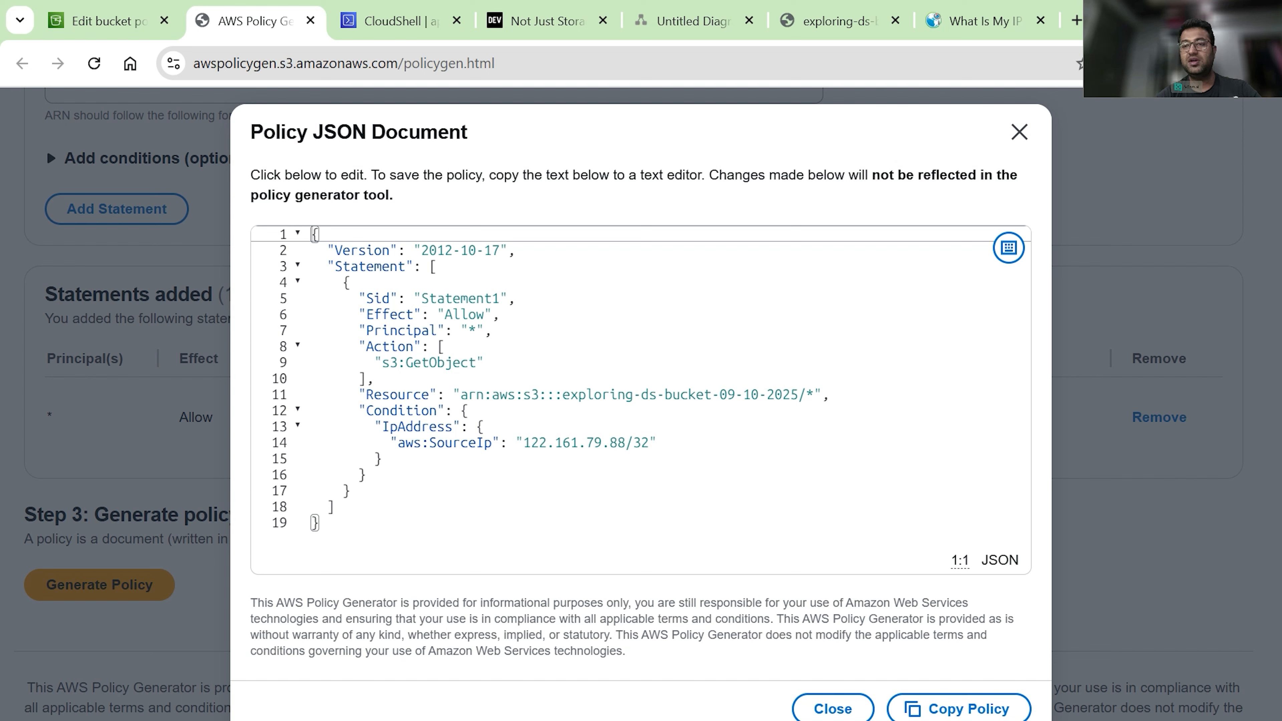
left_click(616, 382)
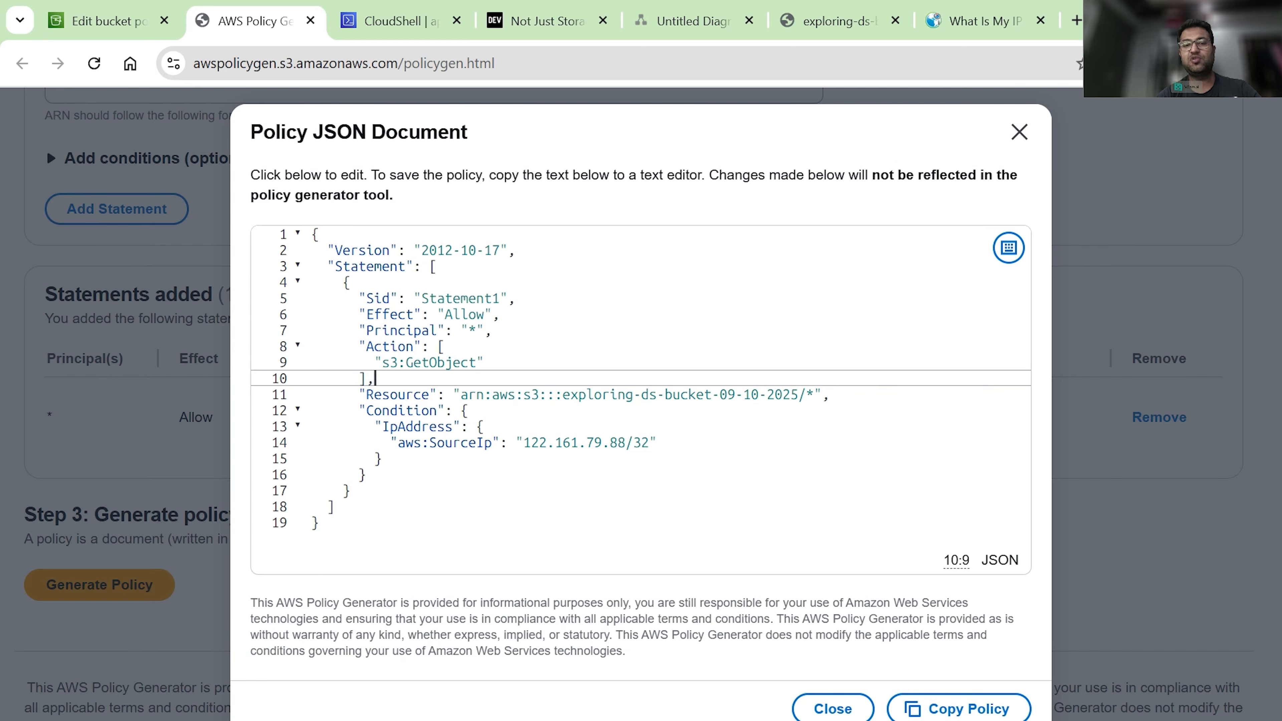
left_click(924, 707)
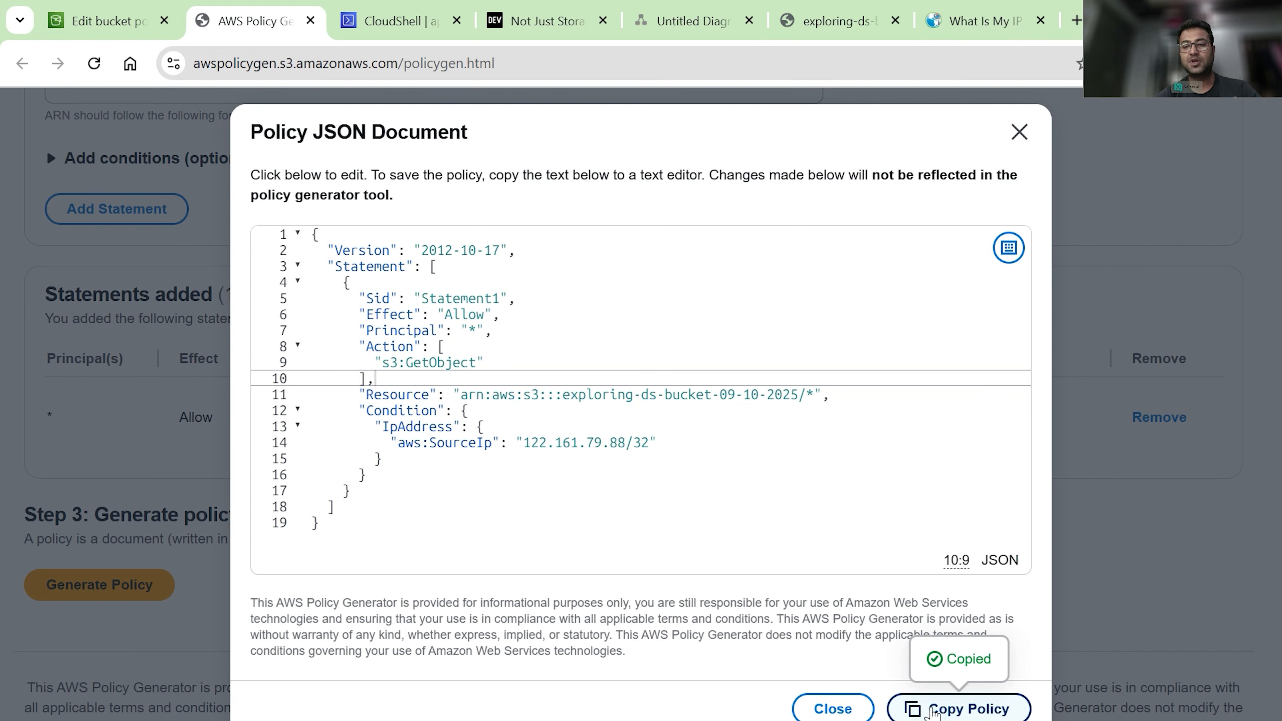
Paste the generated JSON policy into the bucket policy editor of exploring-ds-bucket-09-10-2025 and save the changes.
left_click(109, 11)
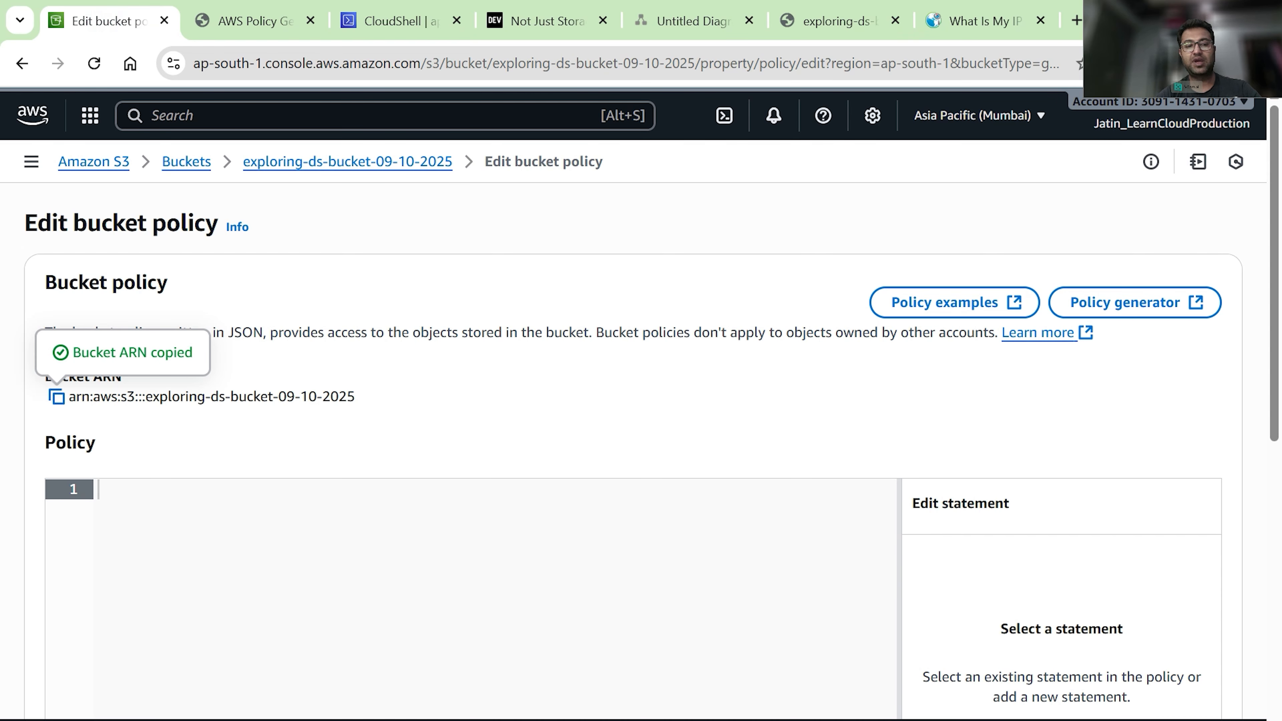
key("ctrl+v")
scroll(1116, 621, "down", 5)
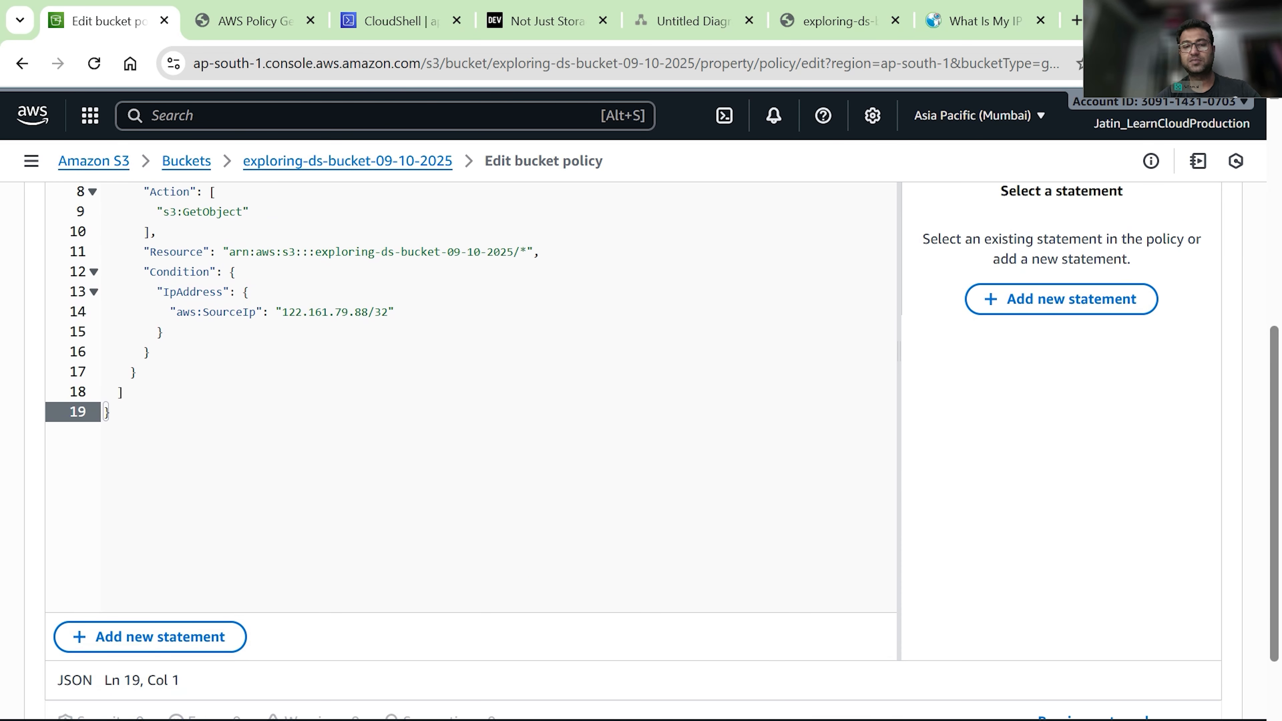
scroll(1116, 621, "down", 2)
left_click(1158, 670)
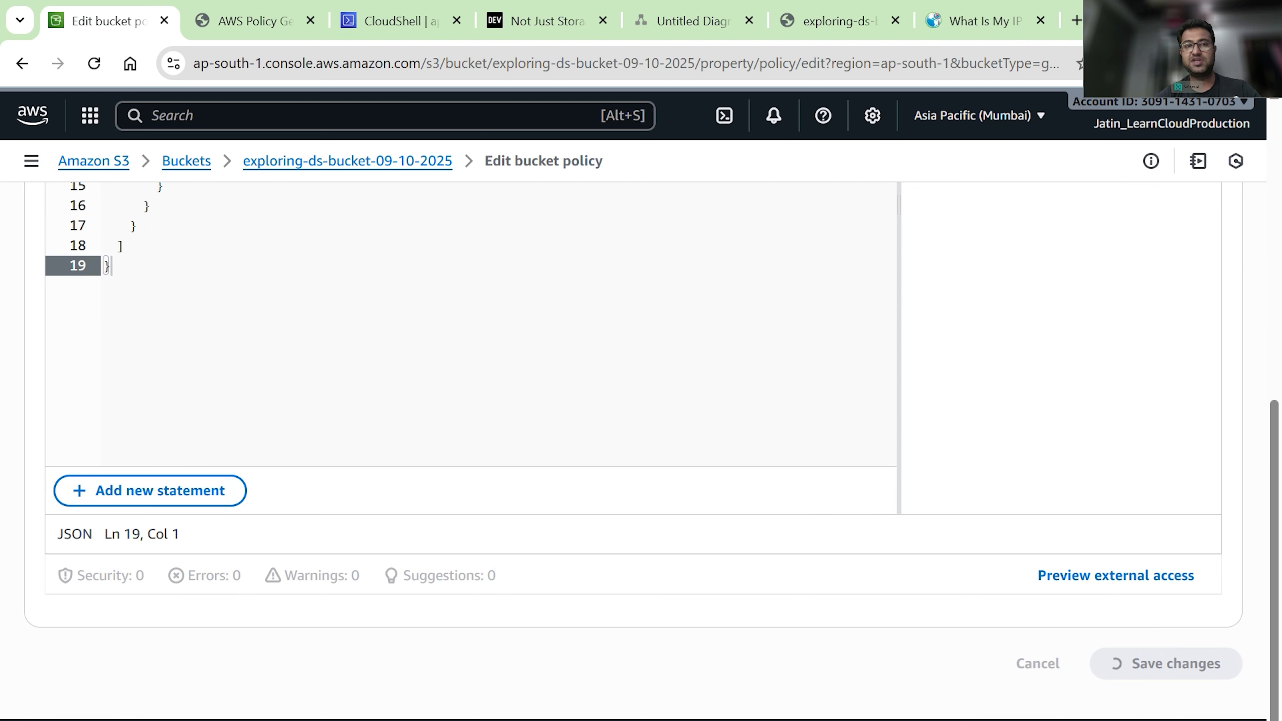
Close the AWS Policy Generator page, discarding its unsaved changes, and close the IP address lookup page.
left_click(310, 21)
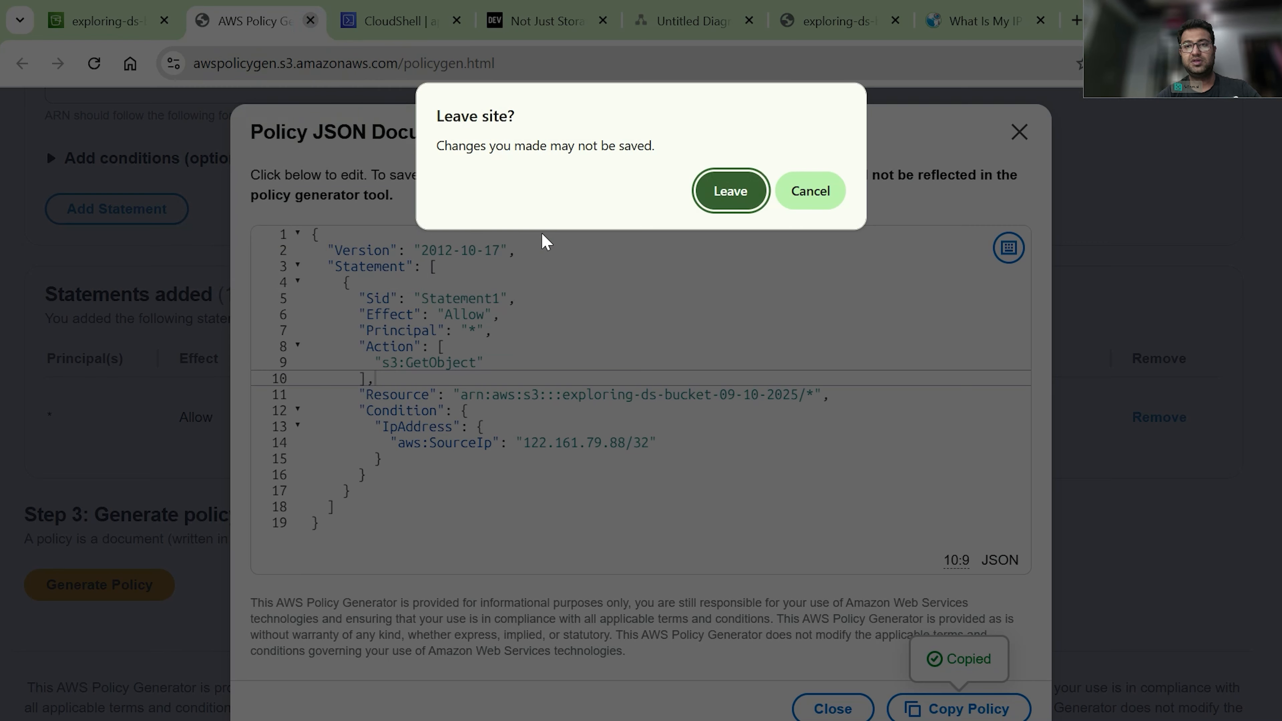
left_click(733, 194)
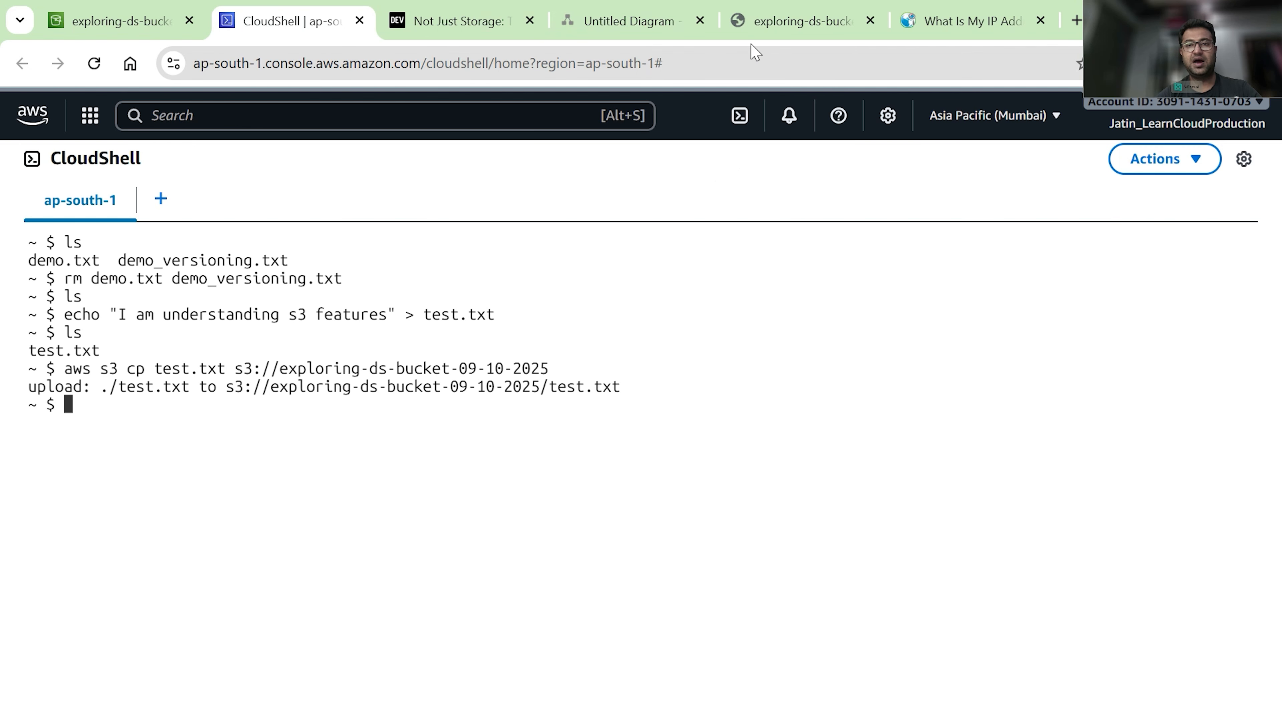
left_click(1040, 20)
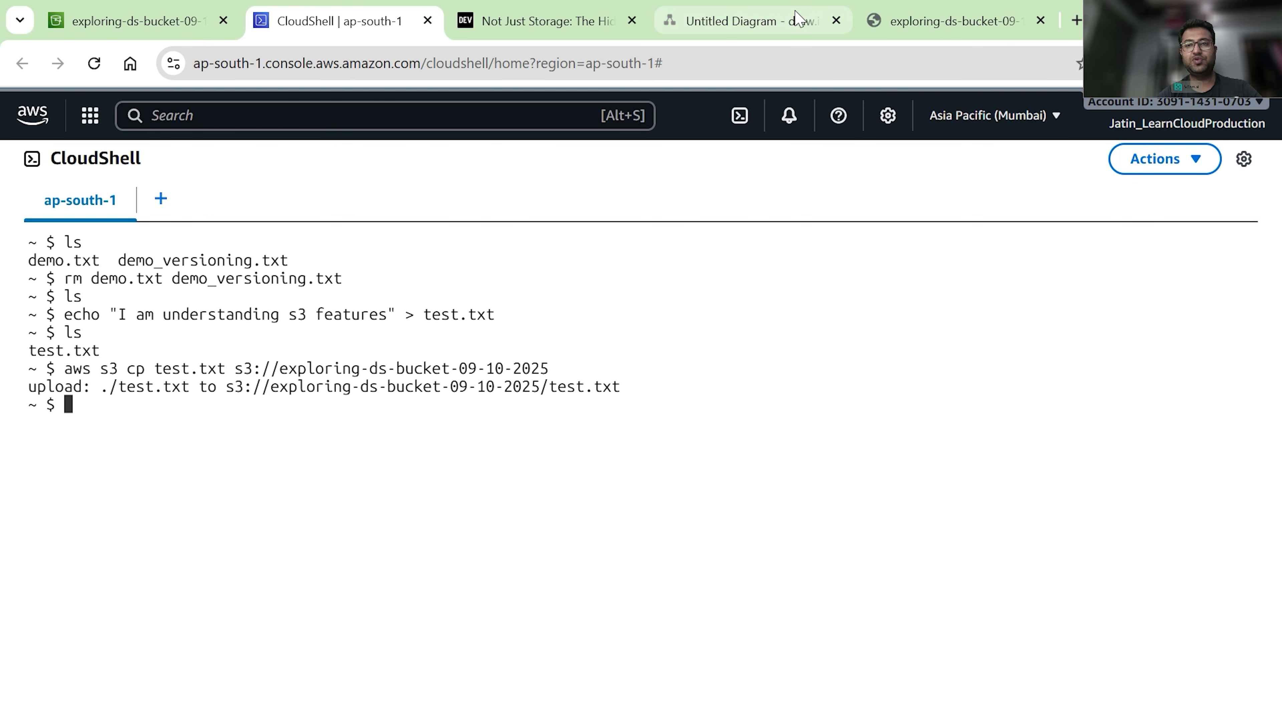
Reload the test.txt object URL to test access, and compare it with the bucket's object list.
left_click(940, 27)
left_click(93, 64)
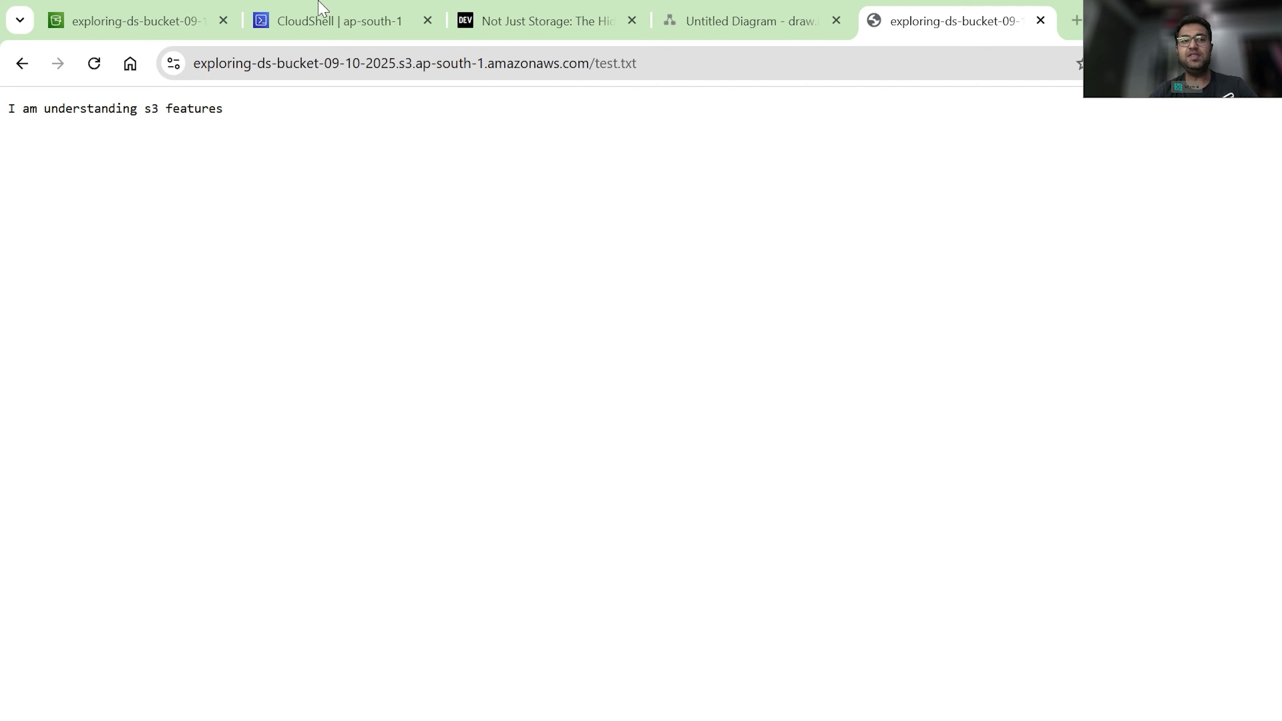
left_click(169, 11)
scroll(86, 349, "up", 10)
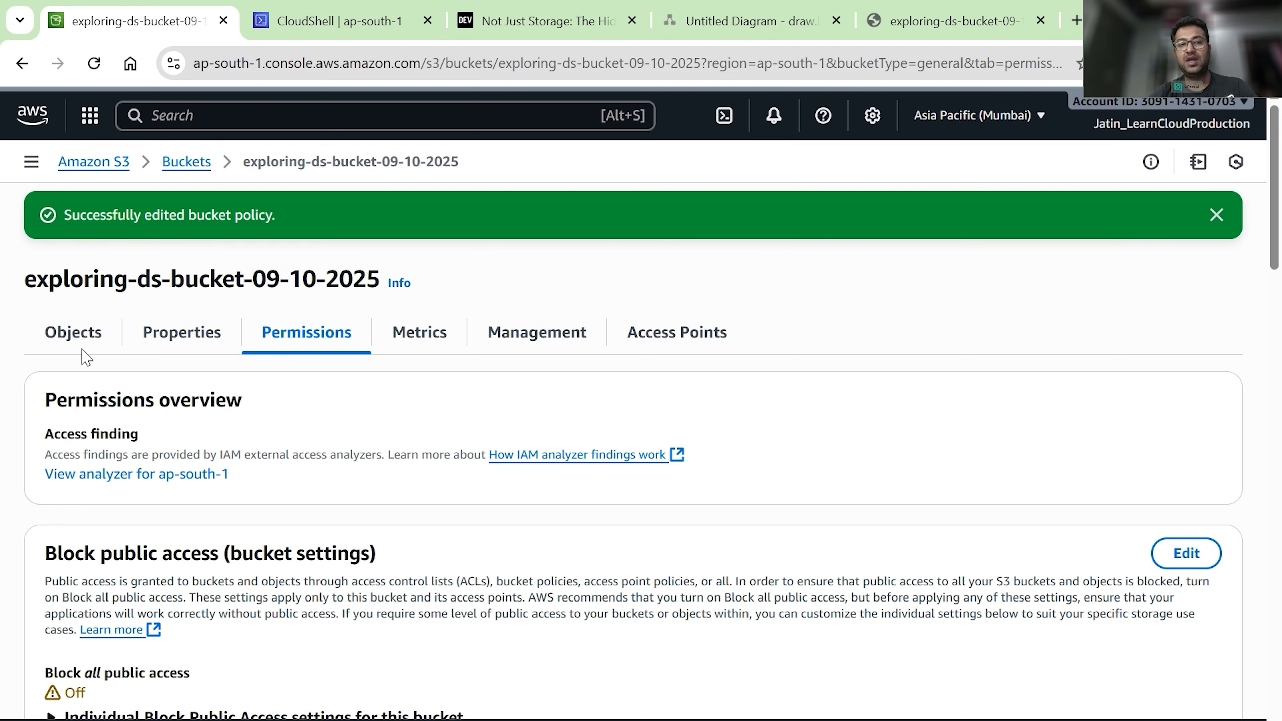
left_click(77, 333)
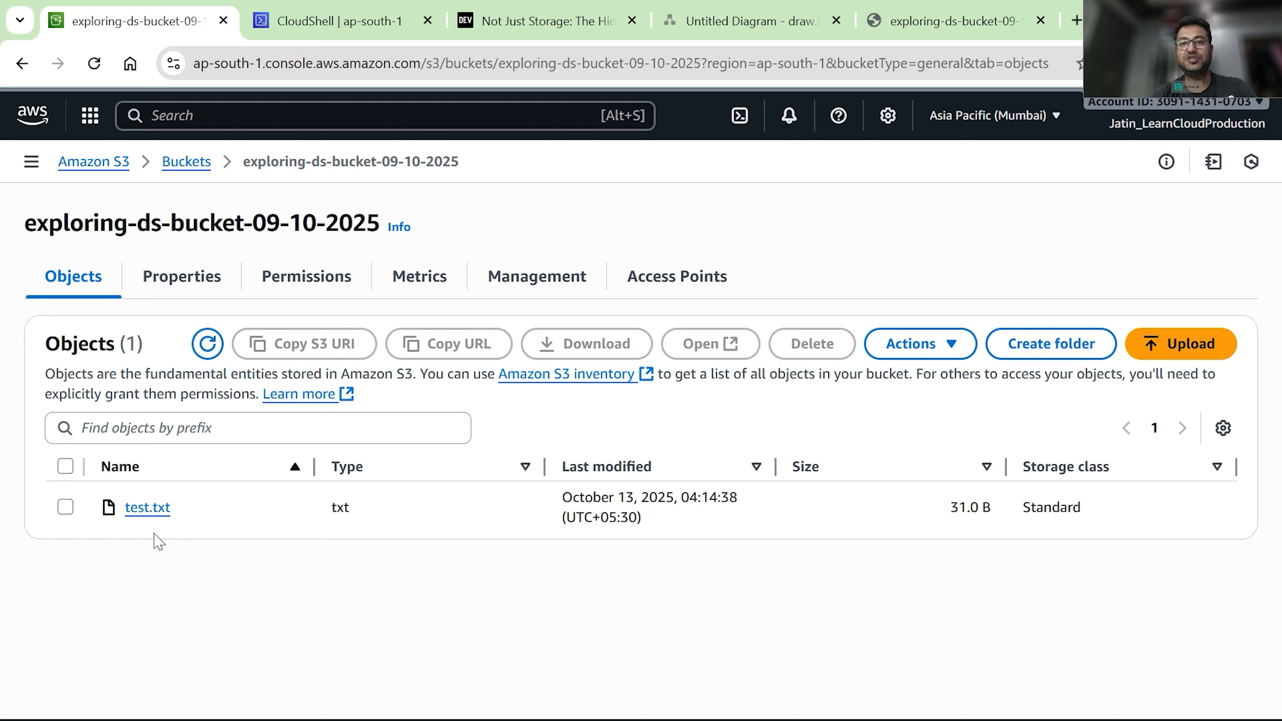
left_click(933, 20)
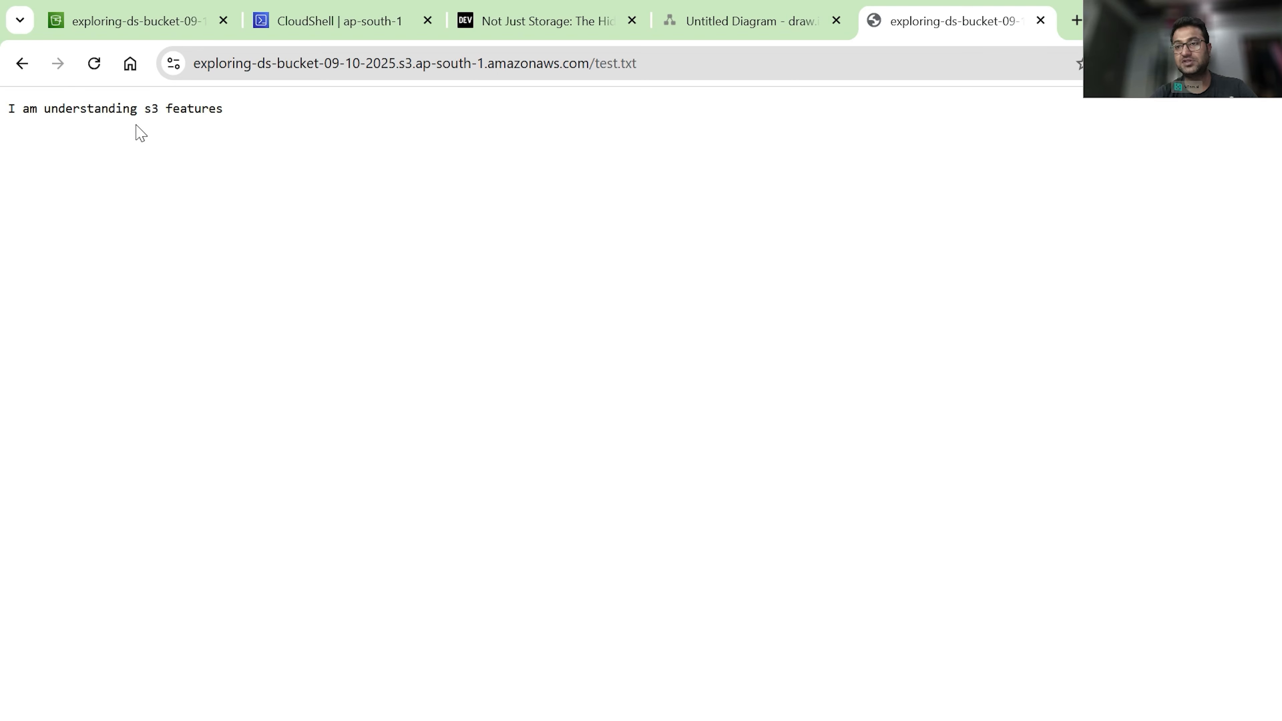
Reconnect the CloudShell session and append the line "Adding another line in the same file" to test.txt with echo and >>.
left_click(317, 14)
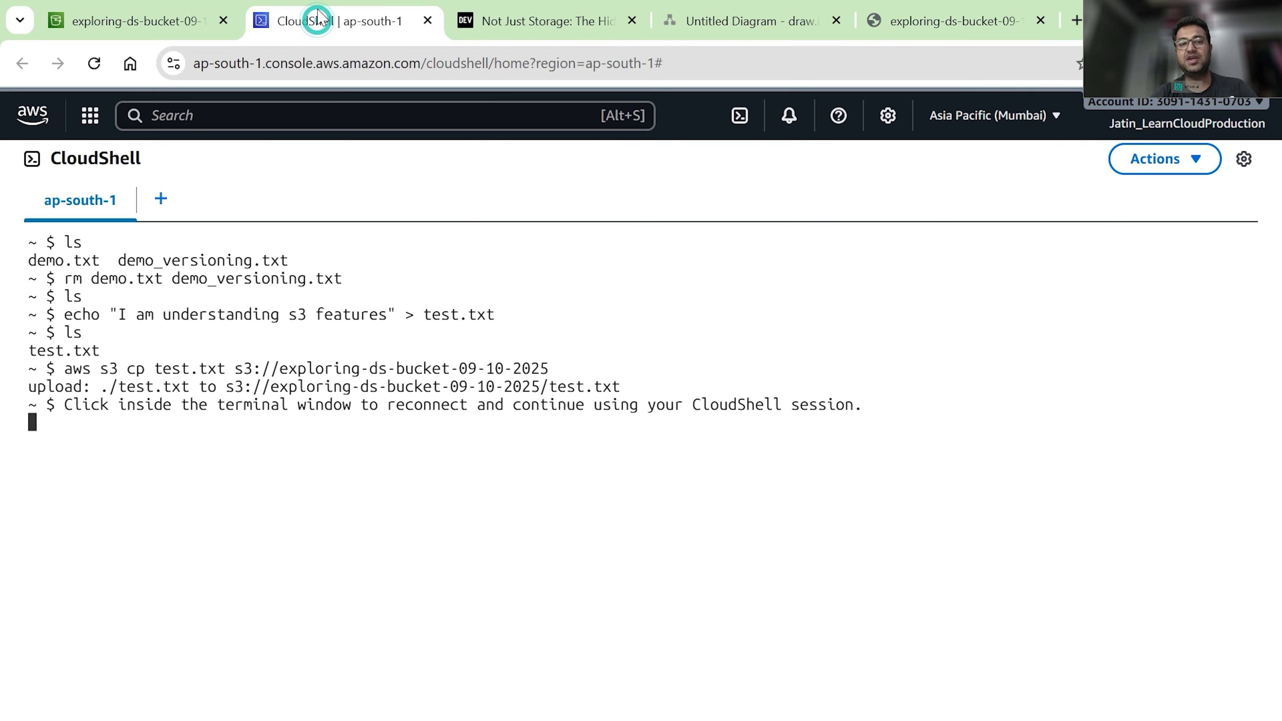
left_click(100, 436)
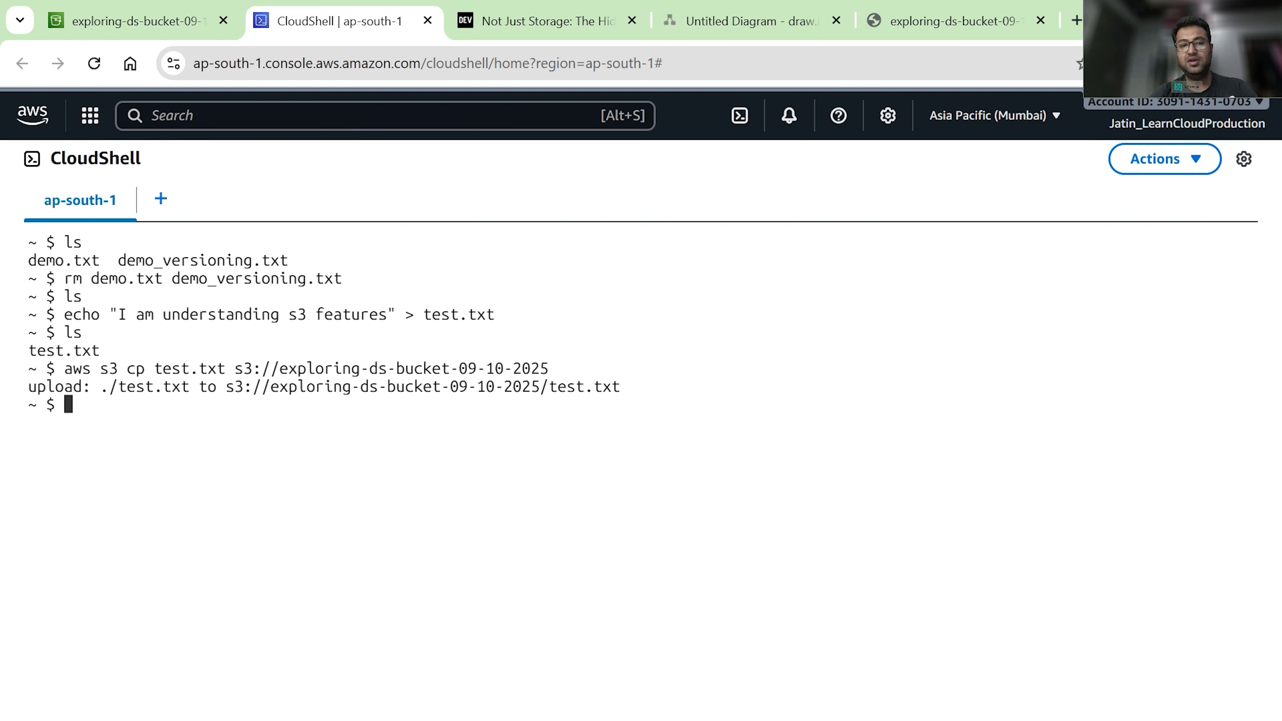
key("Up")
key("Up")
key("Up")
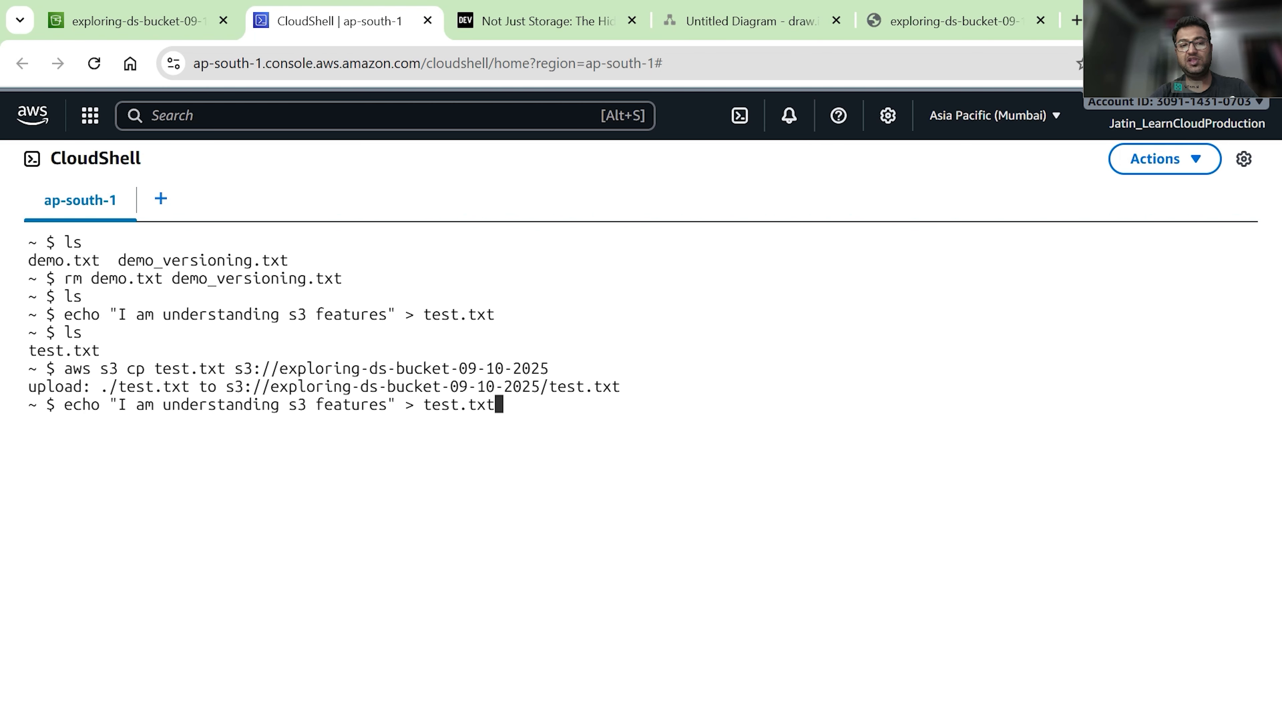
key("Left")
key("Left")
key("Left")
key("Left")
key("Left")
key("Left")
key("Left")
key("Left")
key("Left")
key("Left")
key("Left")
key("Left")
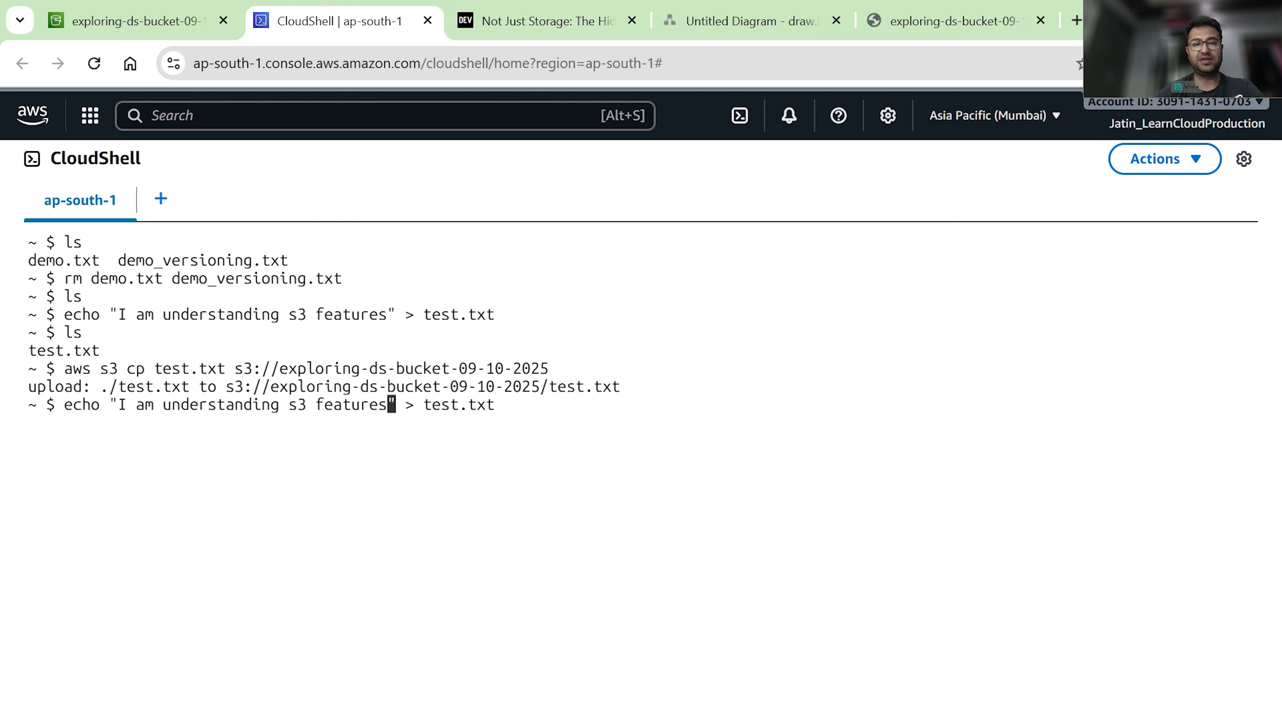
key("BackSpace")
key("BackSpace")
key("BackSpace")
key("BackSpace")
key("BackSpace")
key("BackSpace")
key("BackSpace")
key("BackSpace")
key("BackSpace")
key("BackSpace")
key("BackSpace")
key("BackSpace")
key("BackSpace")
key("BackSpace")
key("BackSpace")
key("BackSpace")
key("BackSpace")
key("BackSpace")
key("BackSpace")
key("BackSpace")
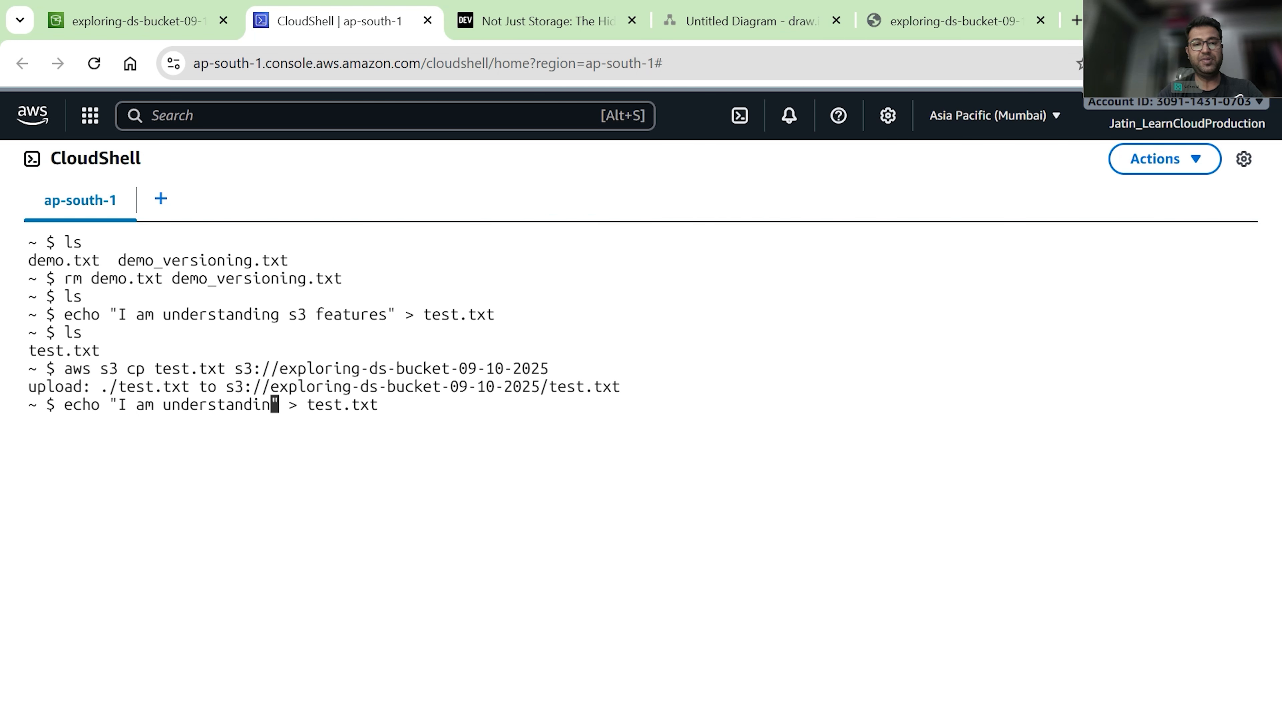
key("BackSpace")
key("BackSpace")
type("Adding another line on")
key("BackSpace")
key("BackSpace")
type("in the dam")
key("BackSpace")
key("BackSpace")
key("BackSpace")
type("same file")
key("Right")
key("Right")
key("Right")
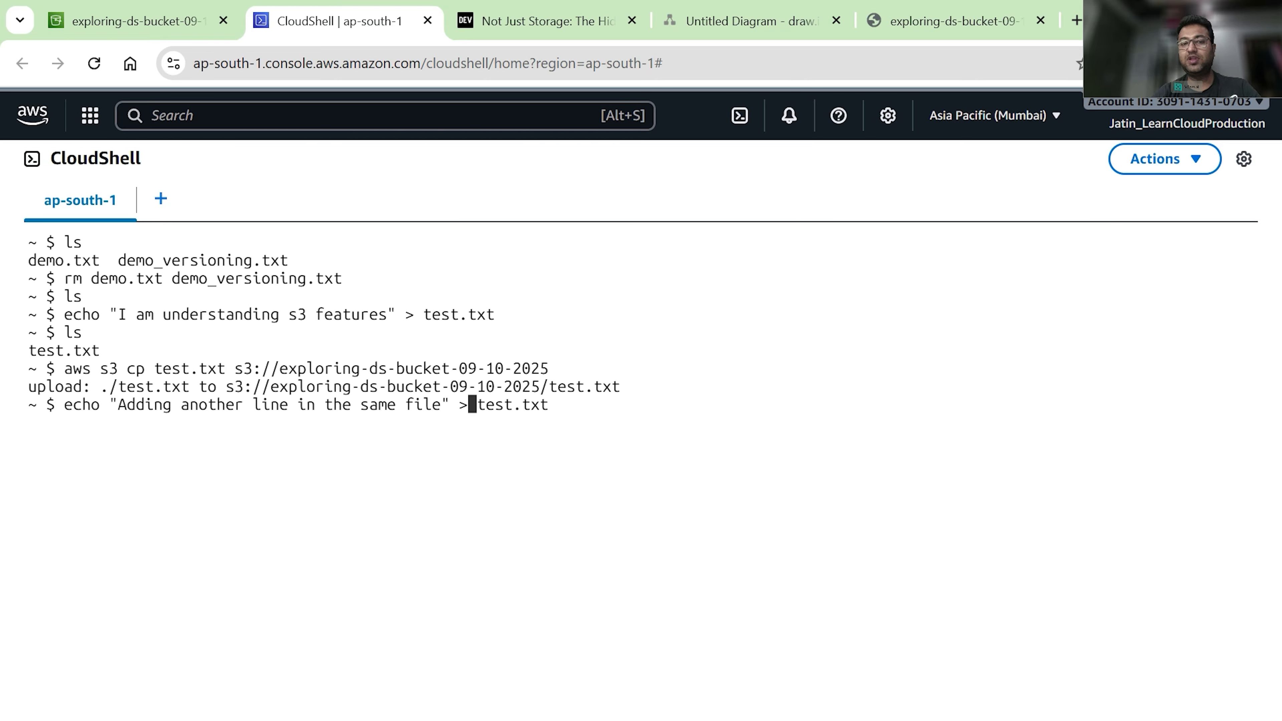
type(">")
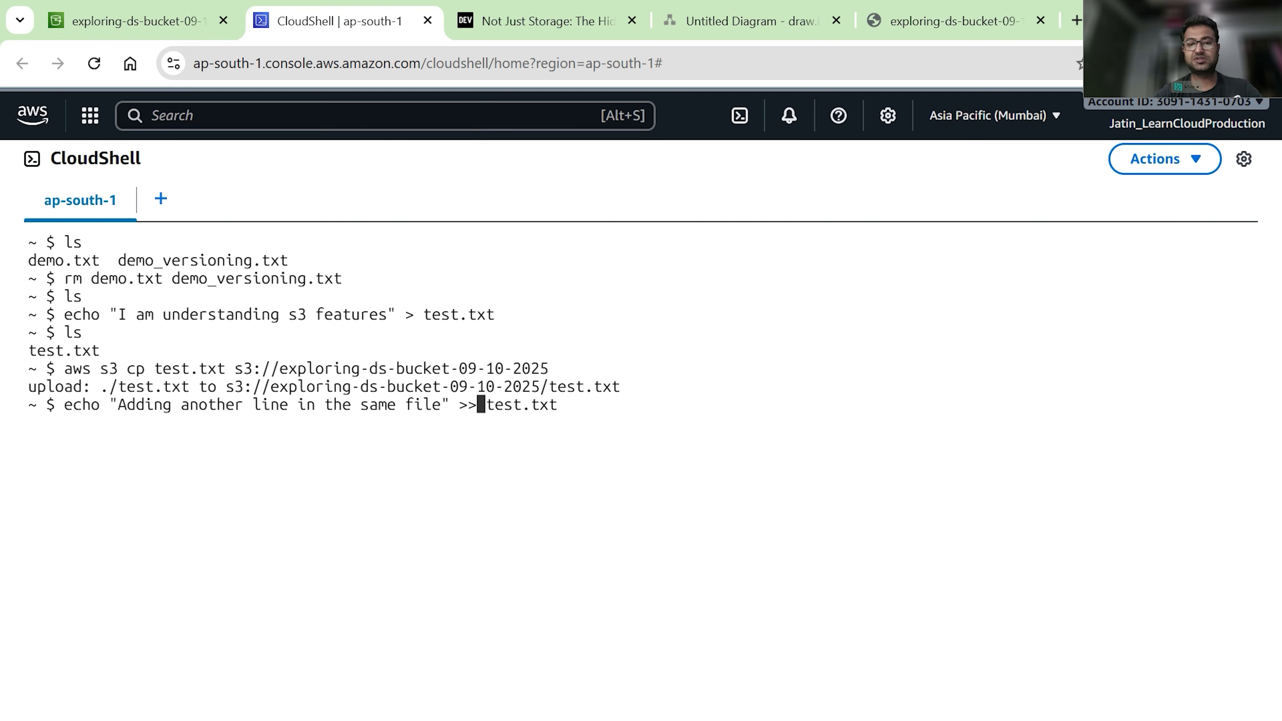
key("Return")
Print test.txt with cat and upload the file to s3://exploring-ds-bucket-09-10-2025 with aws s3 cp.
type("cat test.txt")
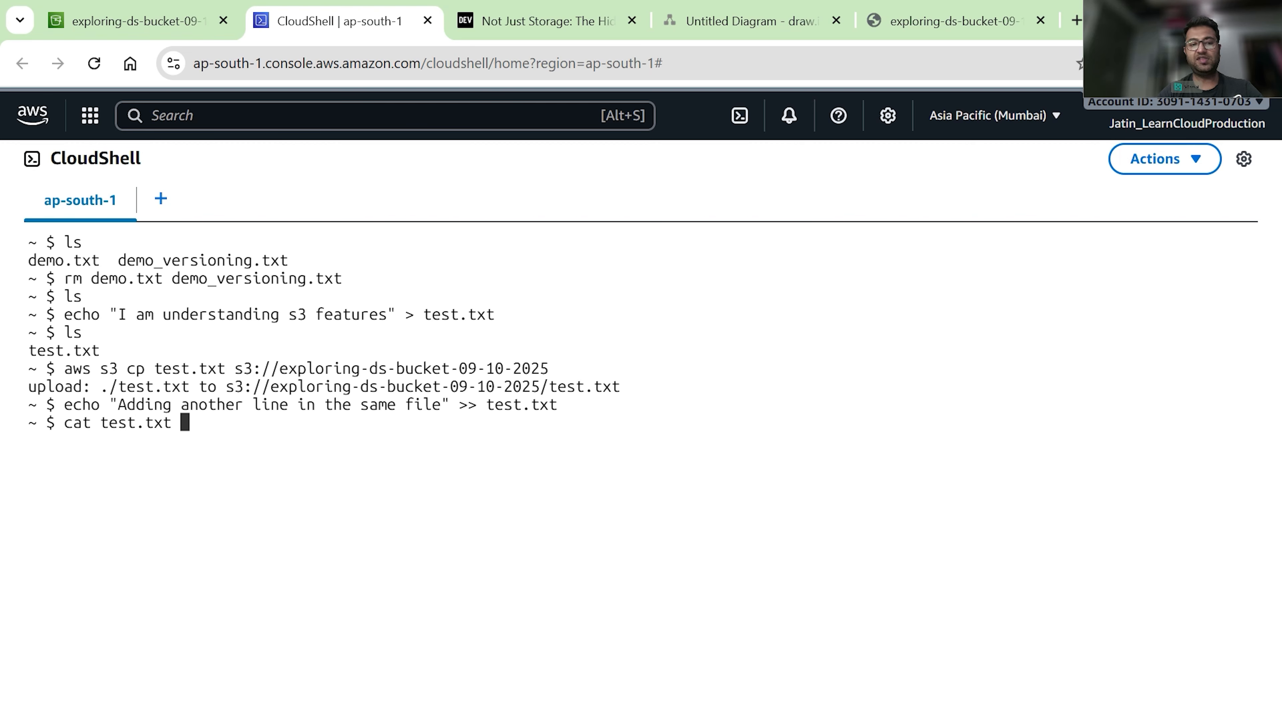
key("Return")
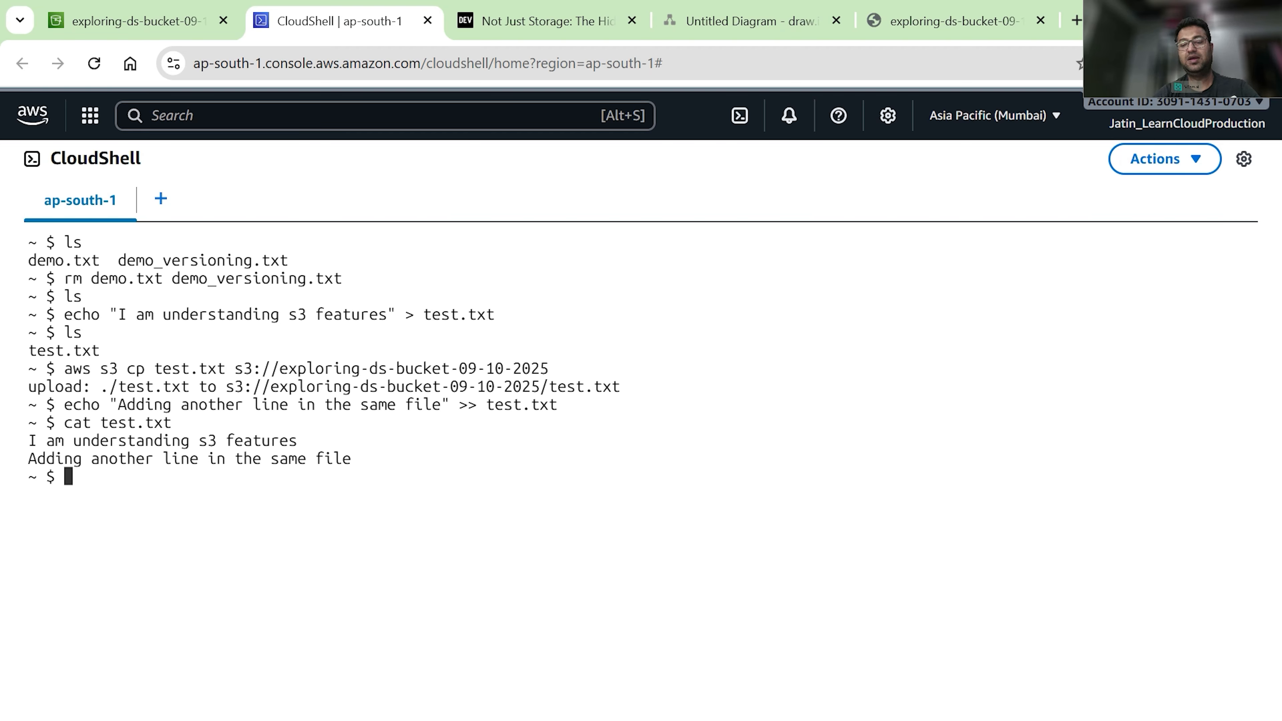
key("Up")
key("Up")
key("Up")
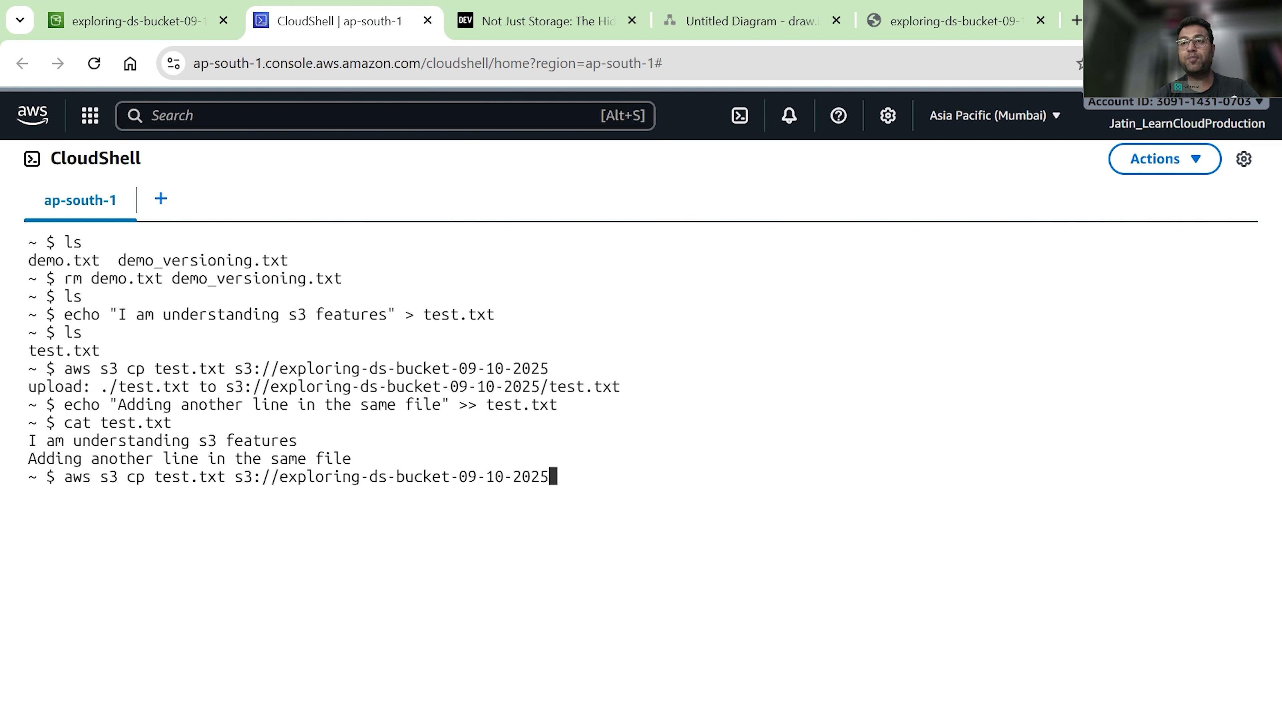
key("Return")
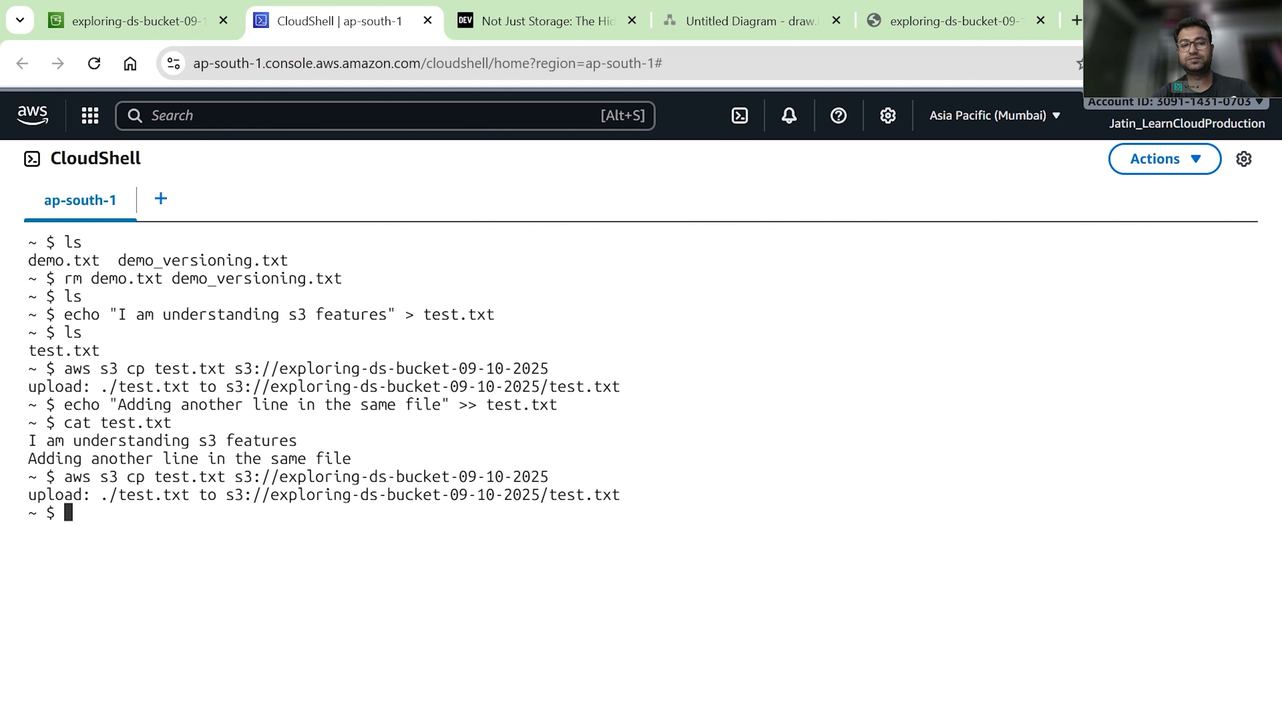
Refresh the object list of exploring-ds-bucket-09-10-2025 and check the bucket's versioning setting.
left_click(136, 20)
left_click(207, 355)
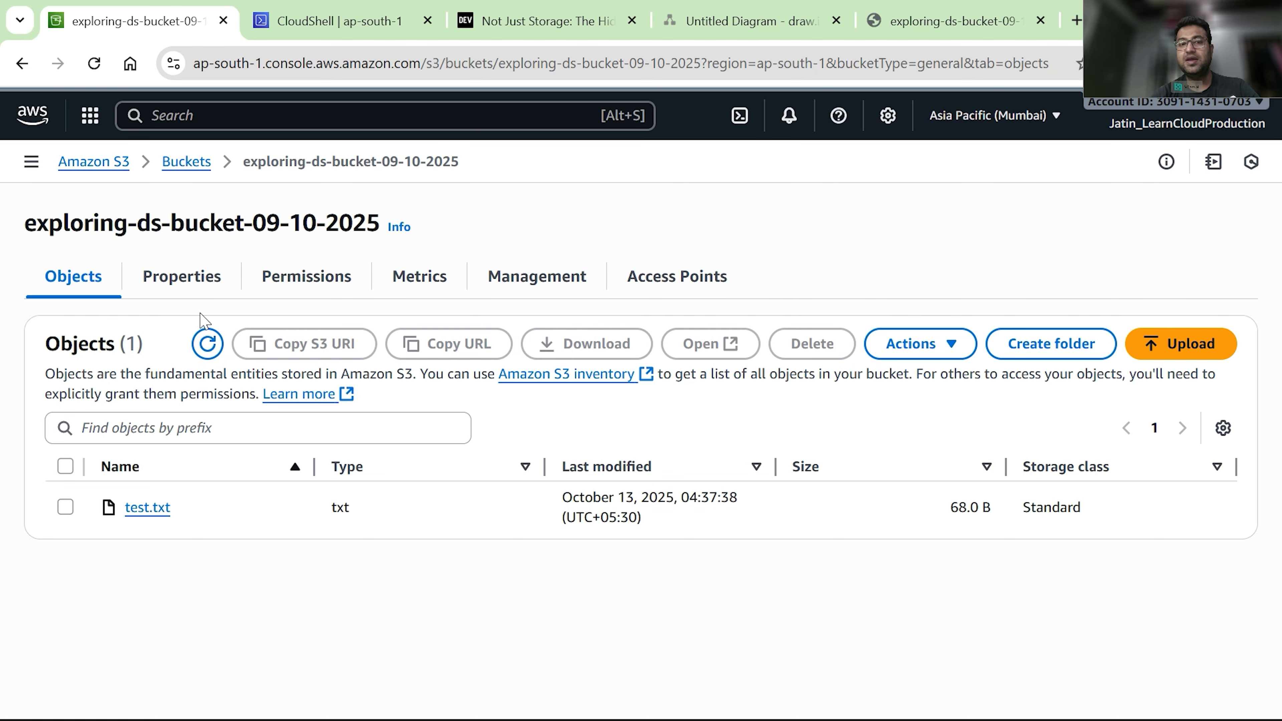
left_click(175, 280)
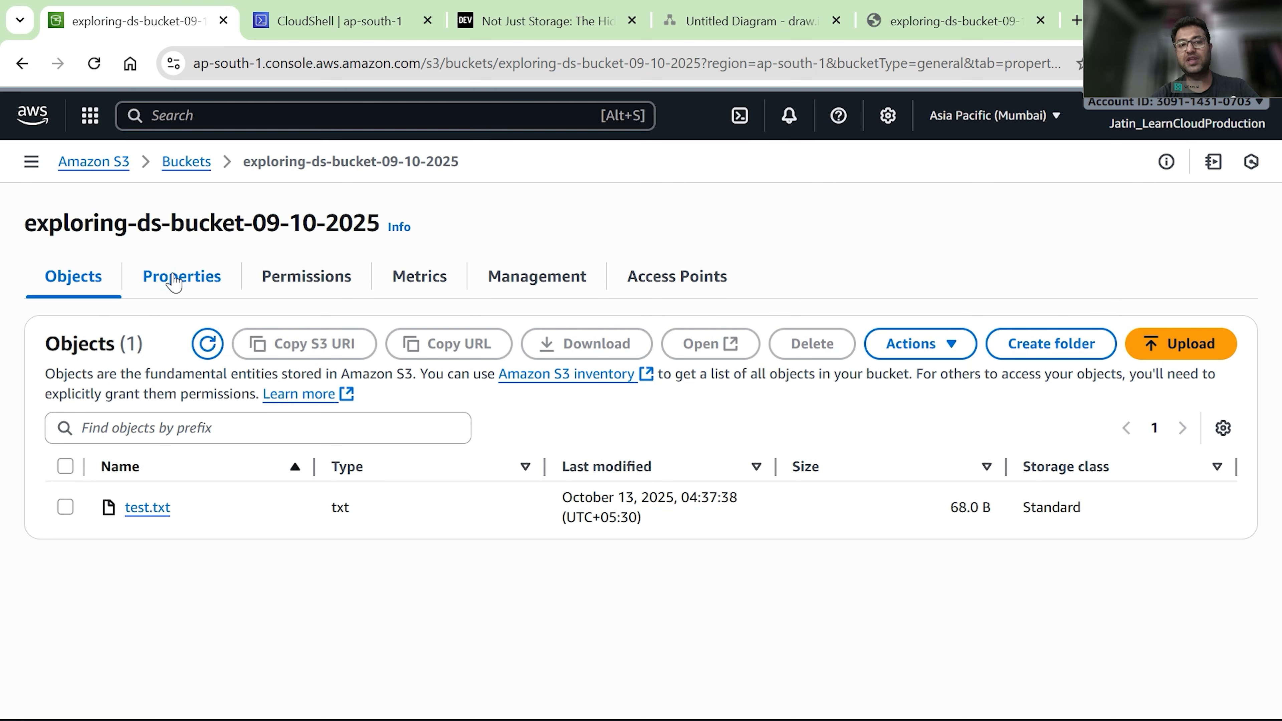
scroll(215, 576, "down", 2)
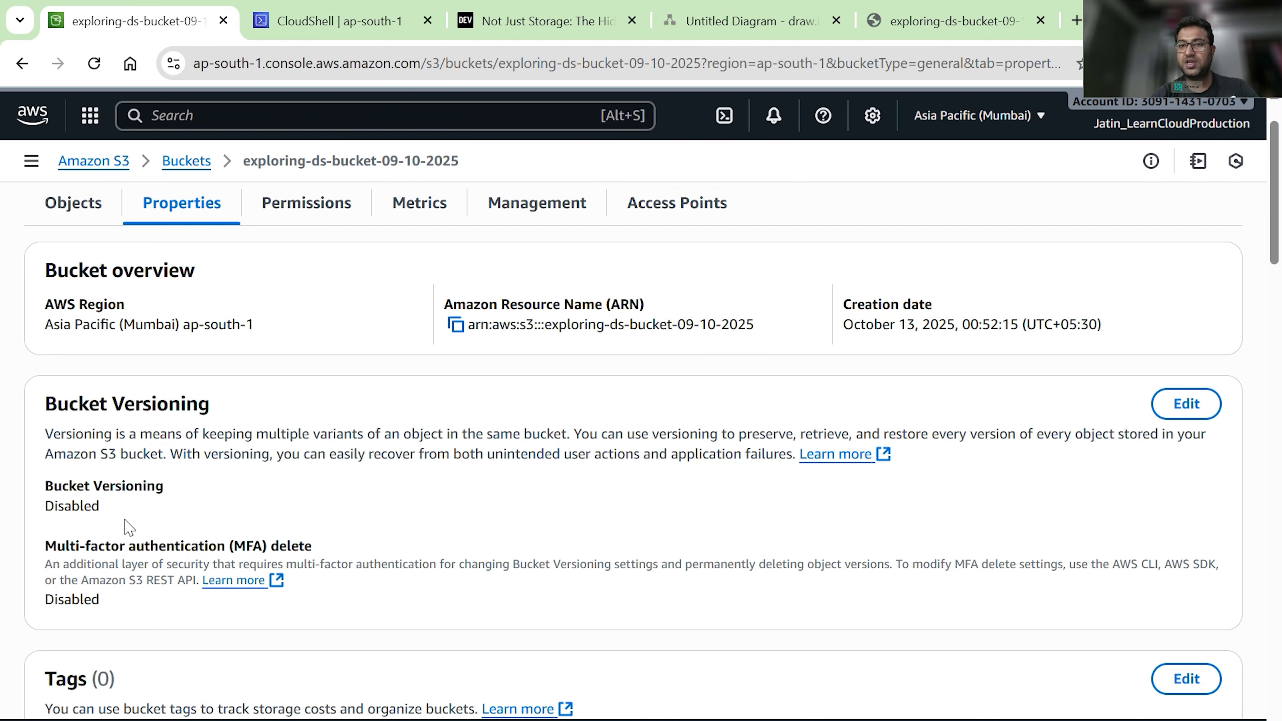
Return to the bucket's refreshed object list and reload the test.txt object URL to check the file's contents.
left_click(58, 202)
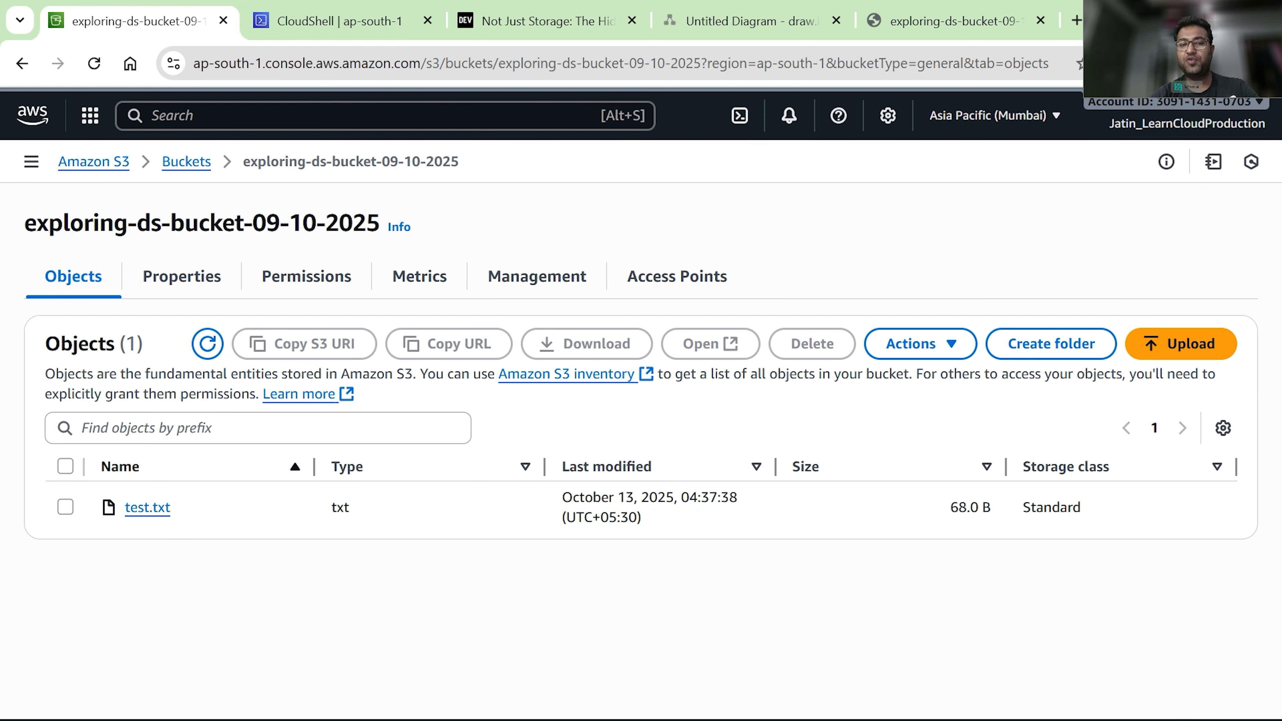
left_click(207, 343)
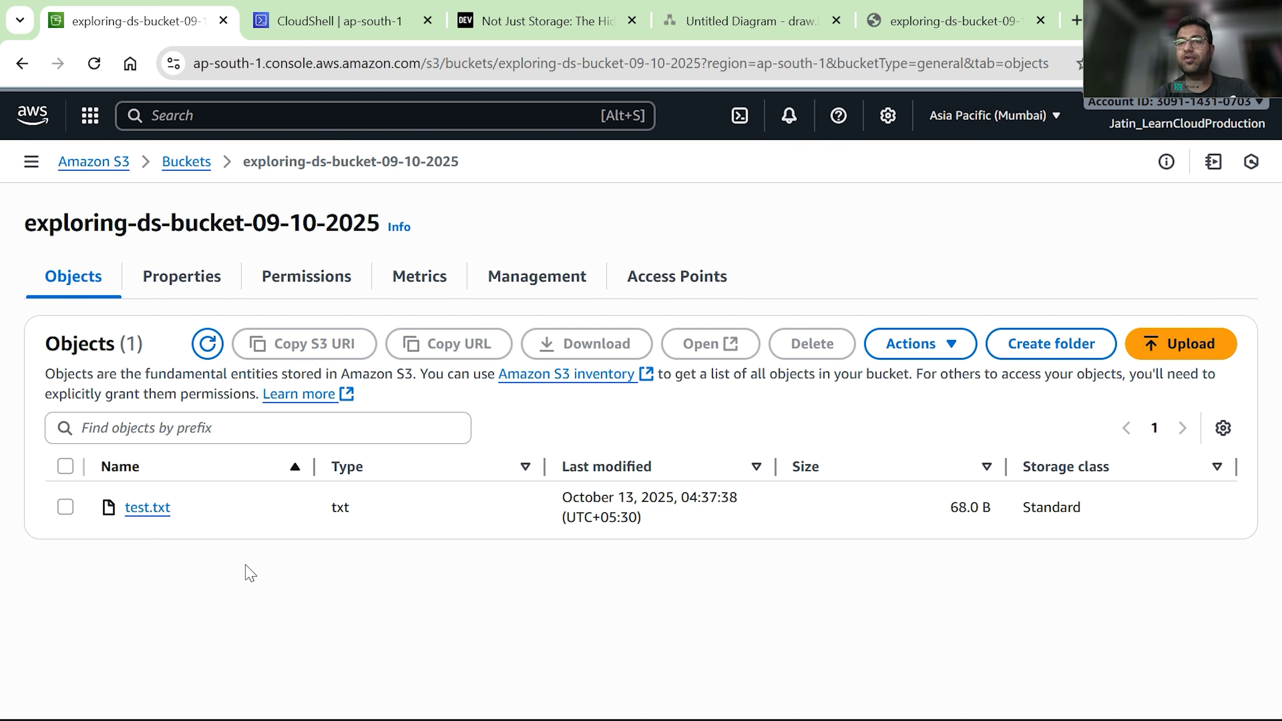
left_click(869, 11)
left_click(87, 64)
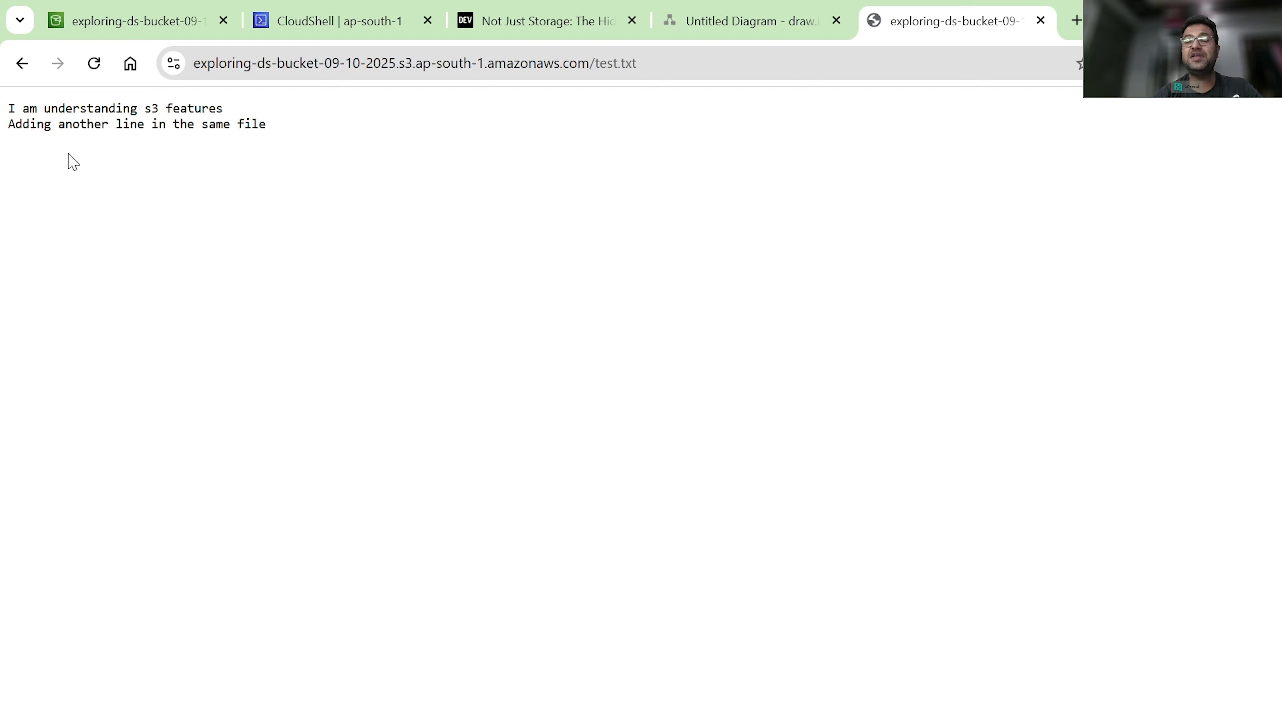
Permanently delete test.txt from the bucket, confirming with the text "permanently delete".
left_click(117, 33)
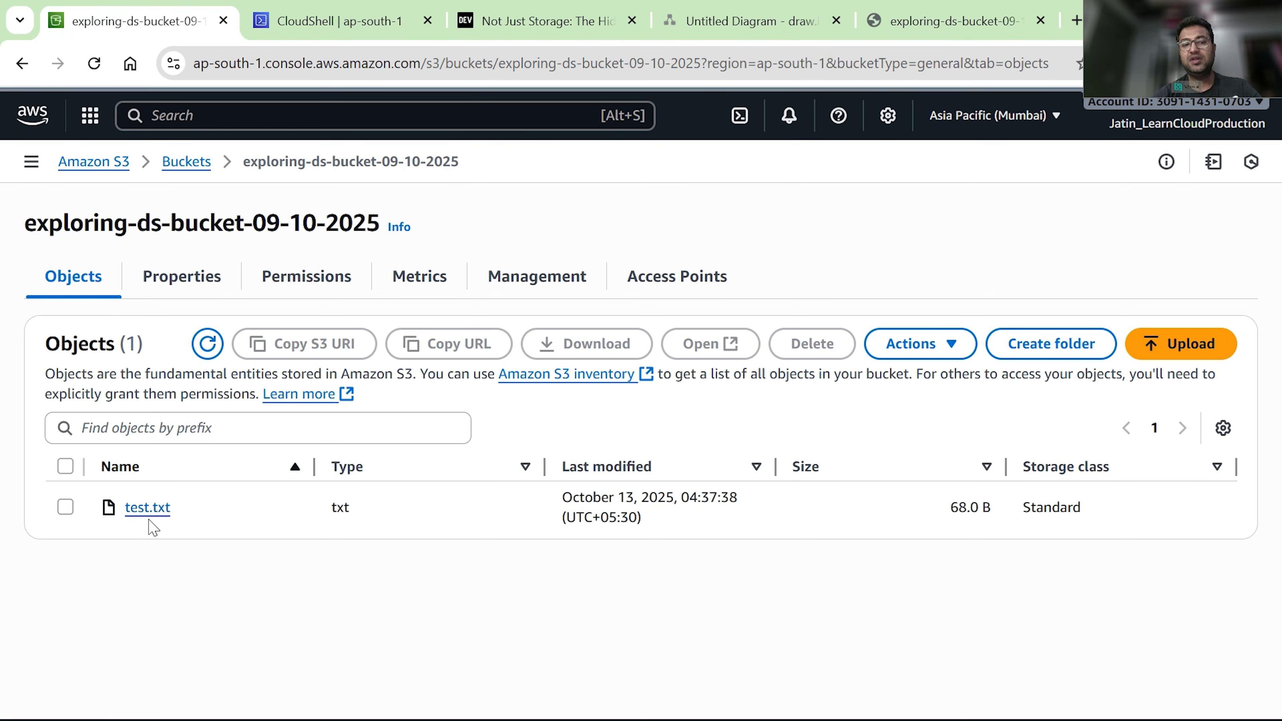
left_click(66, 466)
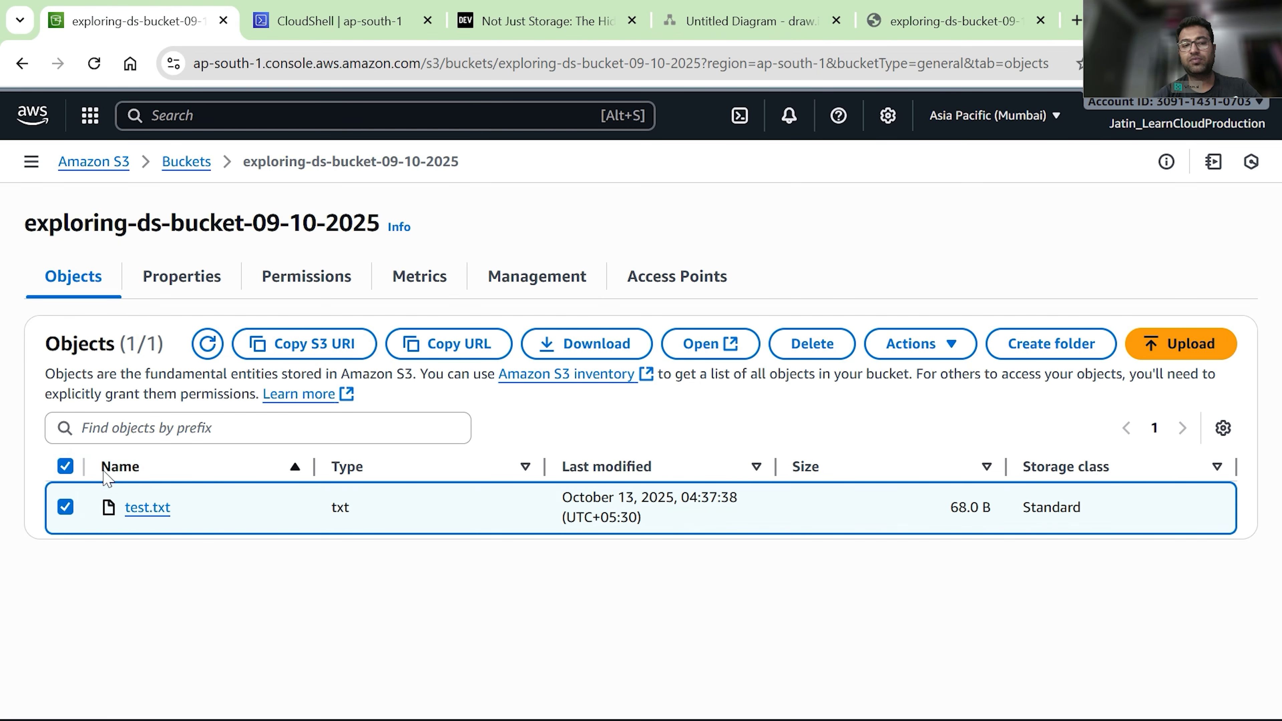
left_click(798, 354)
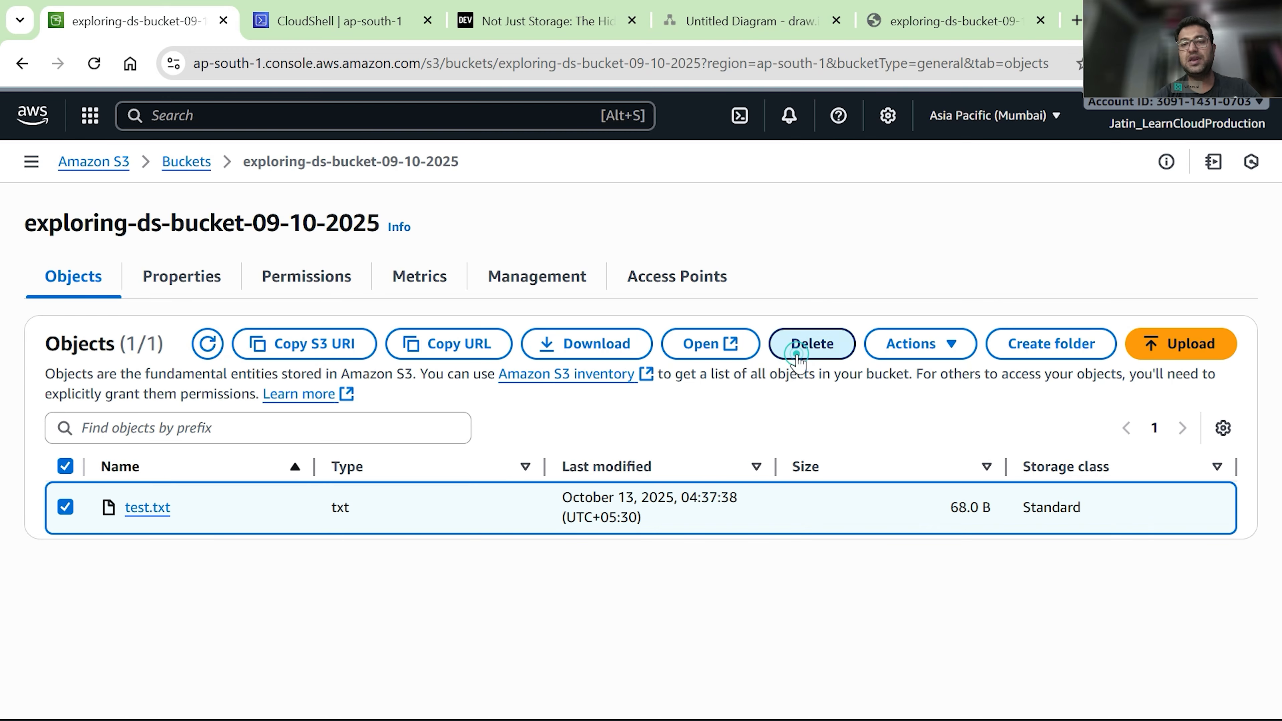
scroll(524, 525, "down", 2)
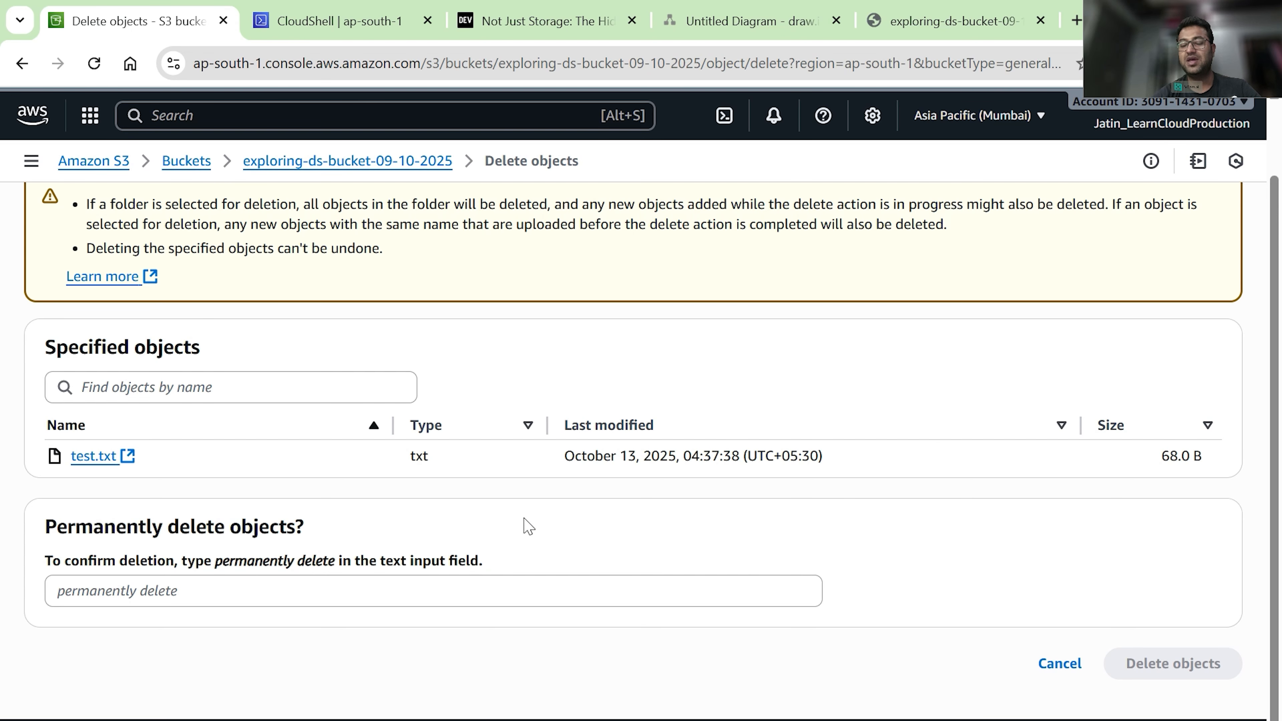
left_click_drag(216, 561, 334, 564)
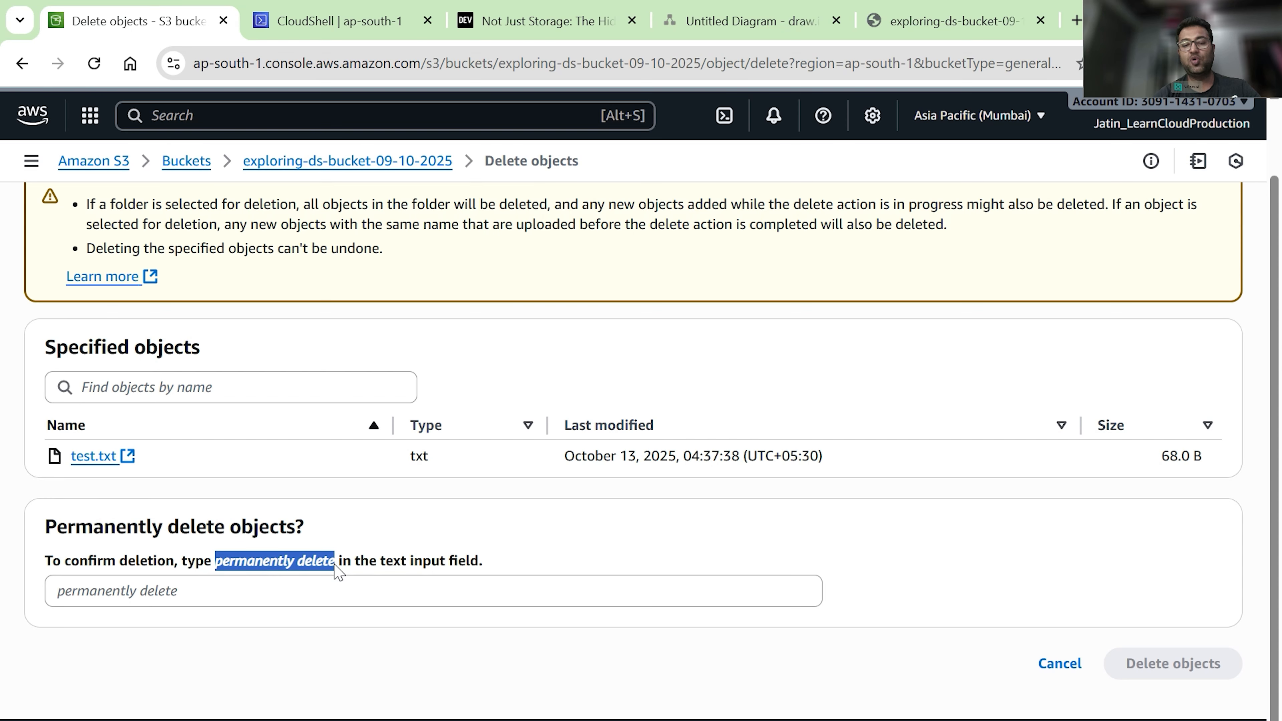
key("ctrl+c")
left_click(178, 595)
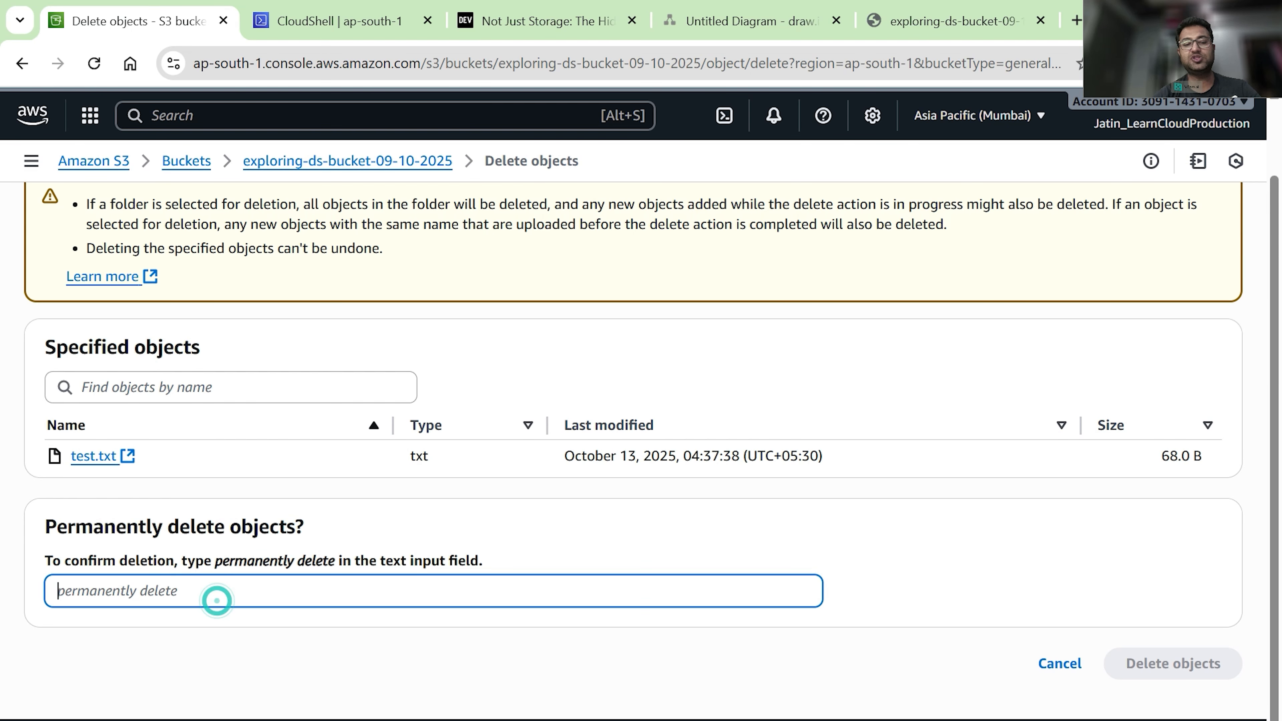
key("ctrl+v")
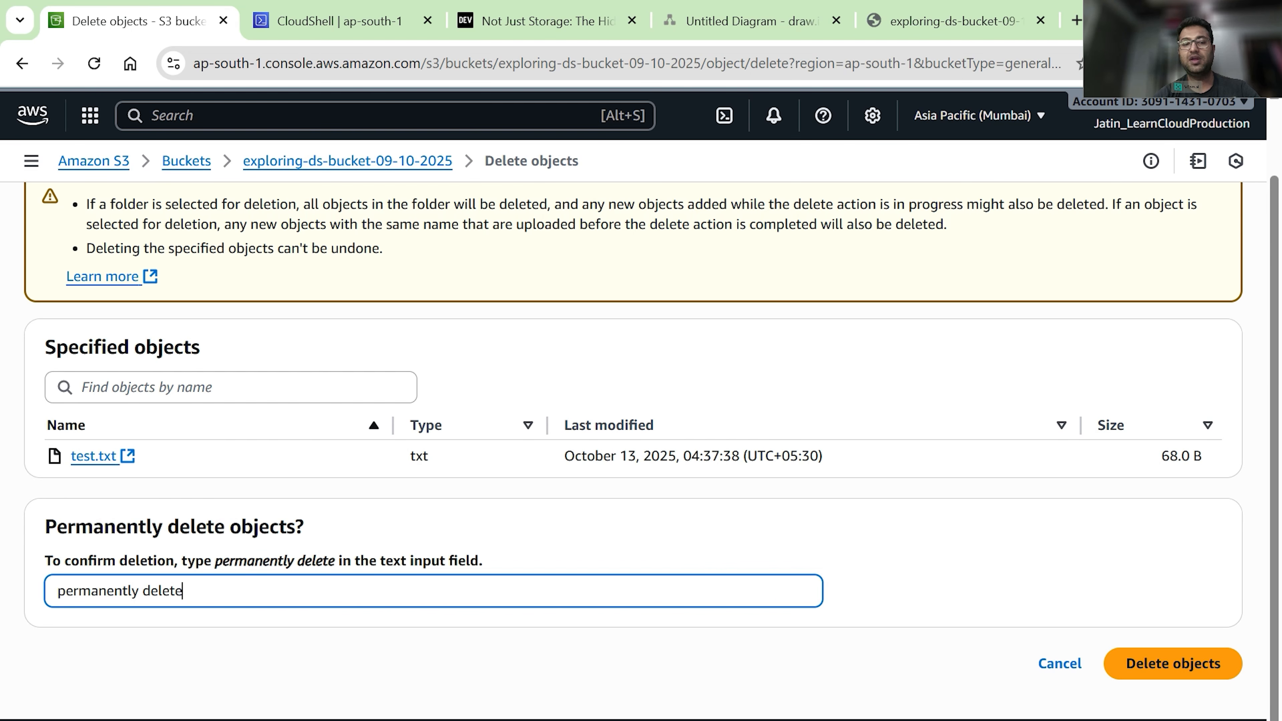
left_click(1178, 661)
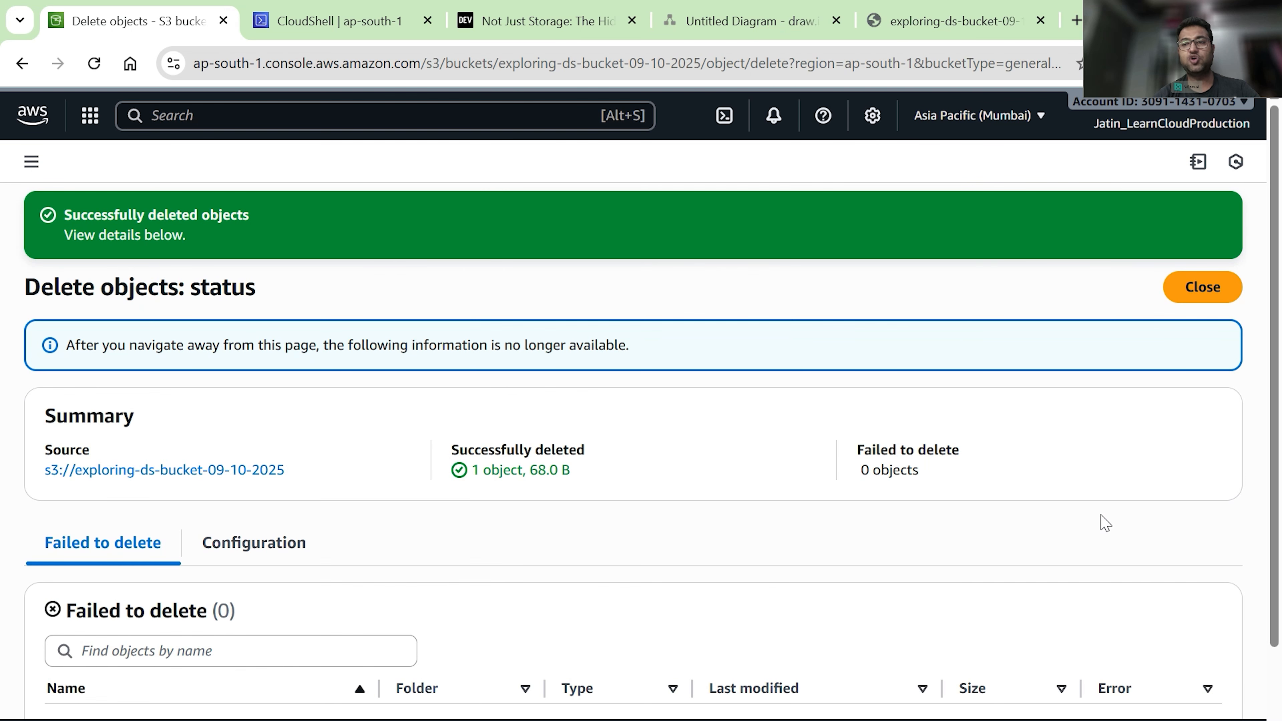
Close the deletion status page and refresh the object list of exploring-ds-bucket-09-10-2025.
left_click(1228, 300)
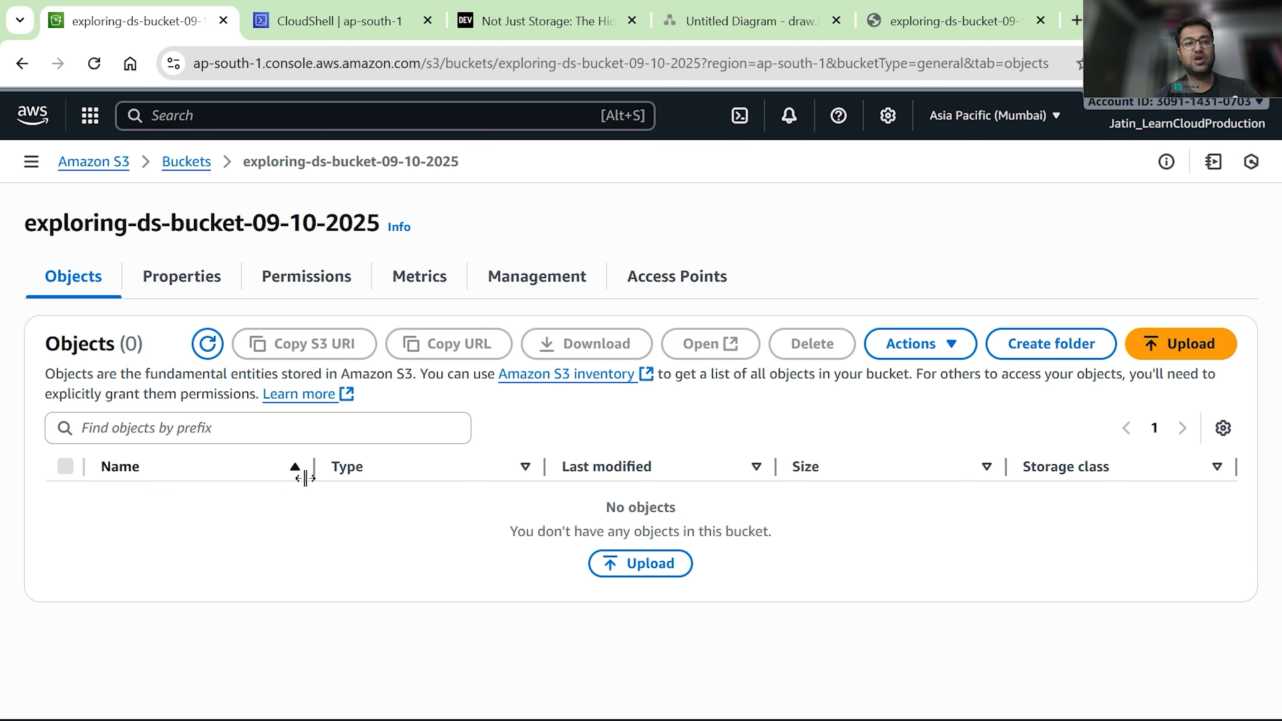
left_click(206, 348)
left_click(206, 349)
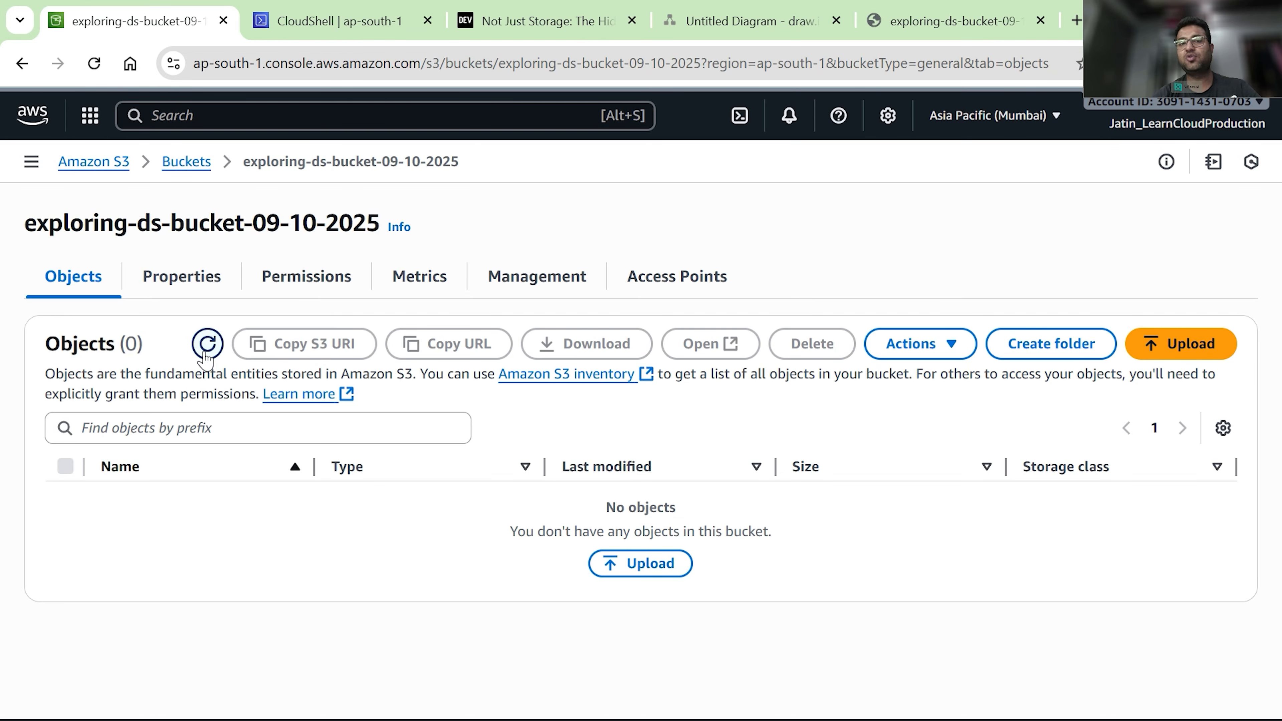
Enable versioning in the properties of exploring-ds-bucket-09-10-2025 and save the change.
left_click(176, 287)
left_click(1192, 476)
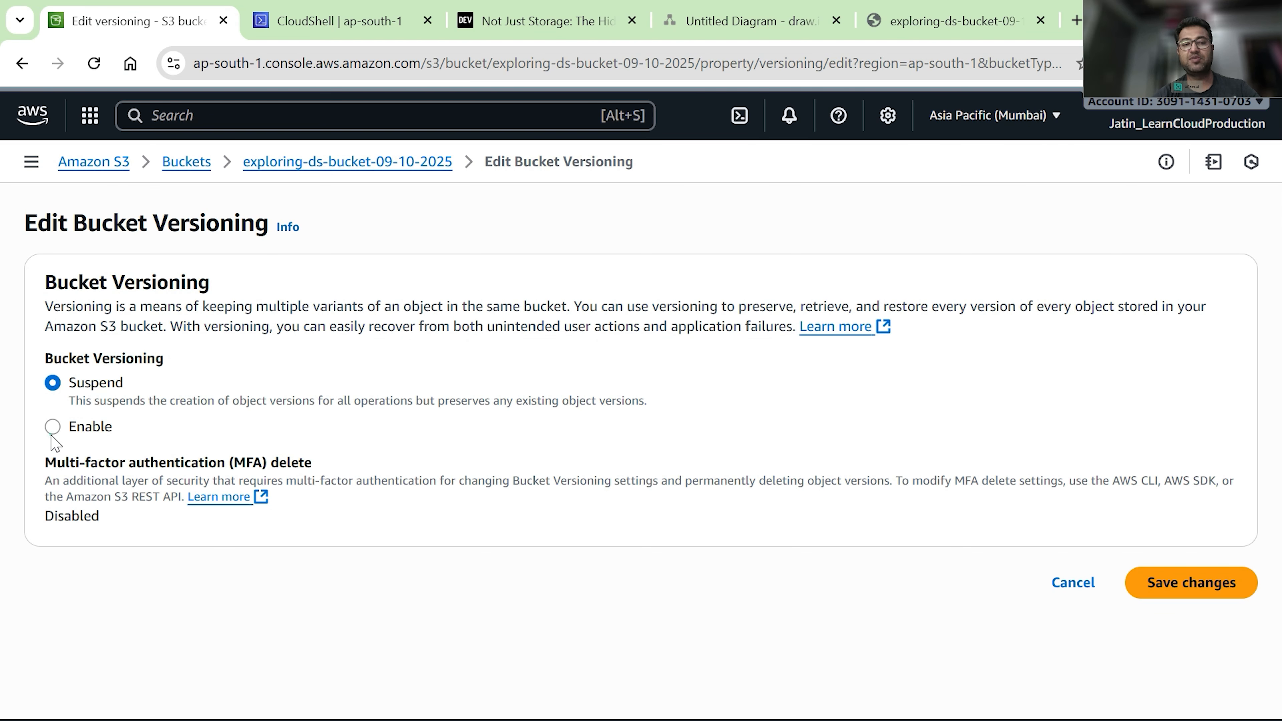
left_click(53, 429)
left_click(1174, 651)
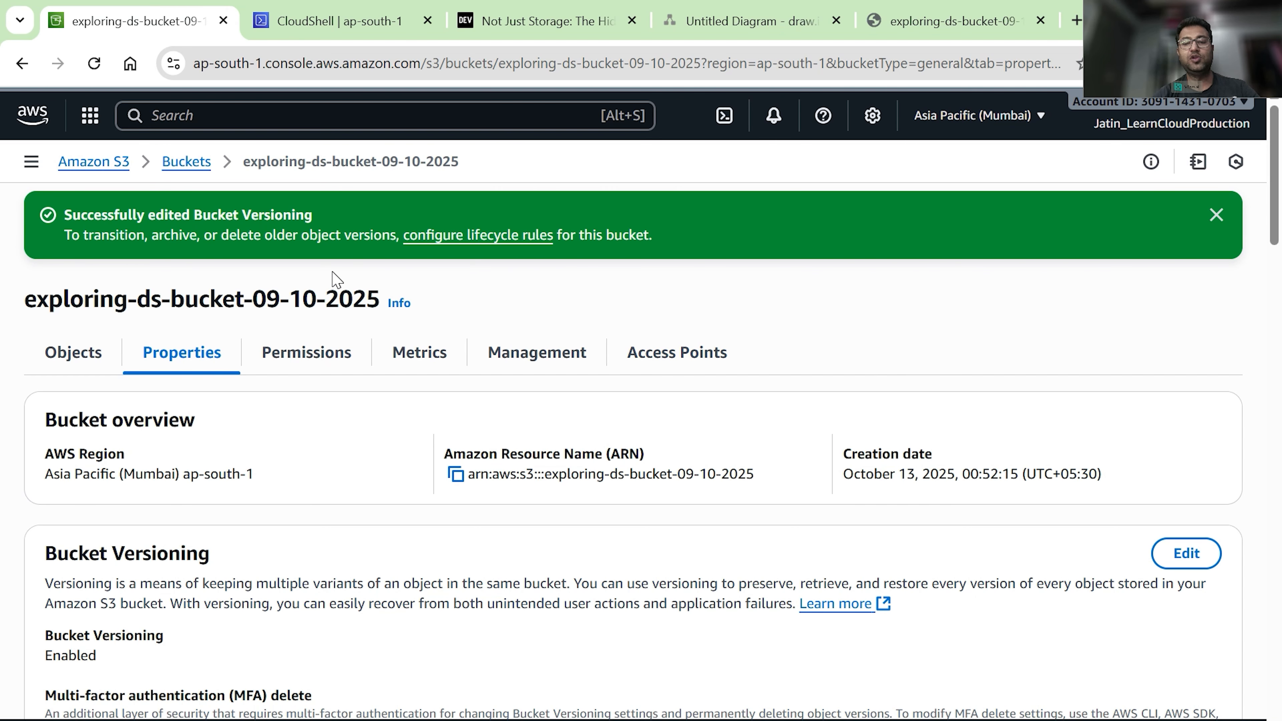
Return to the bucket's object list and briefly turn on the display of object versions.
left_click(93, 358)
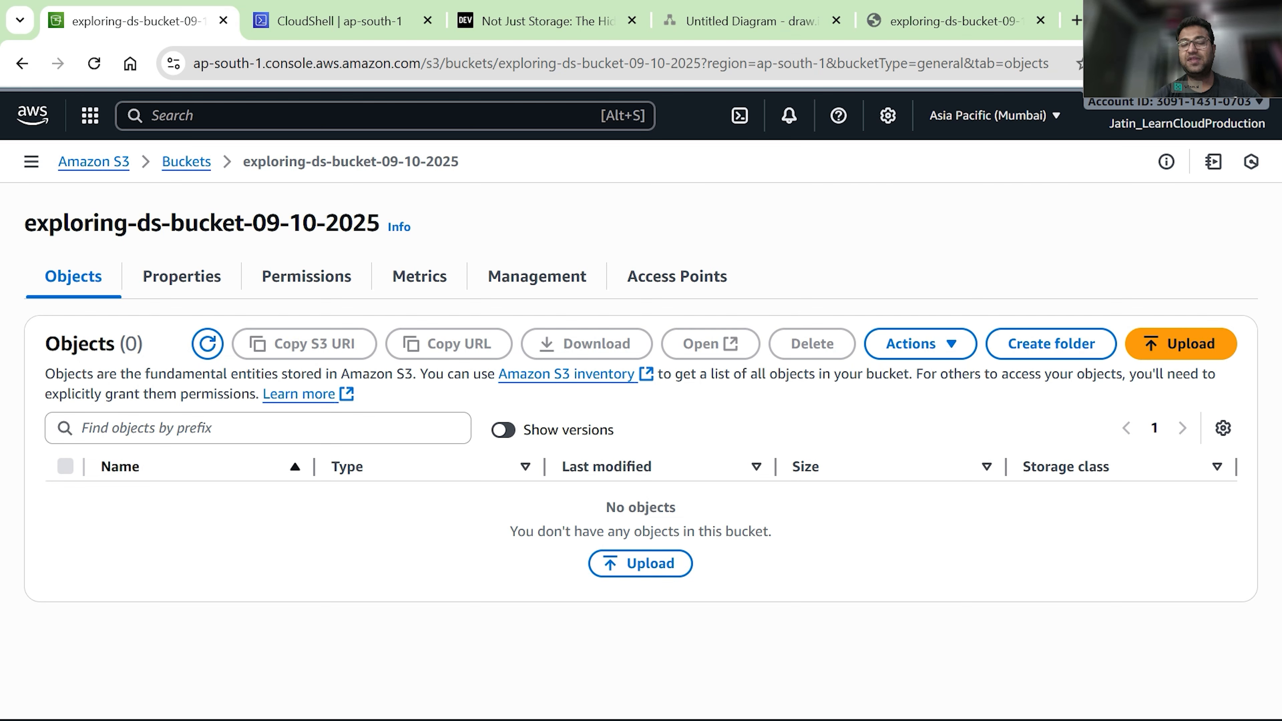
left_click(503, 430)
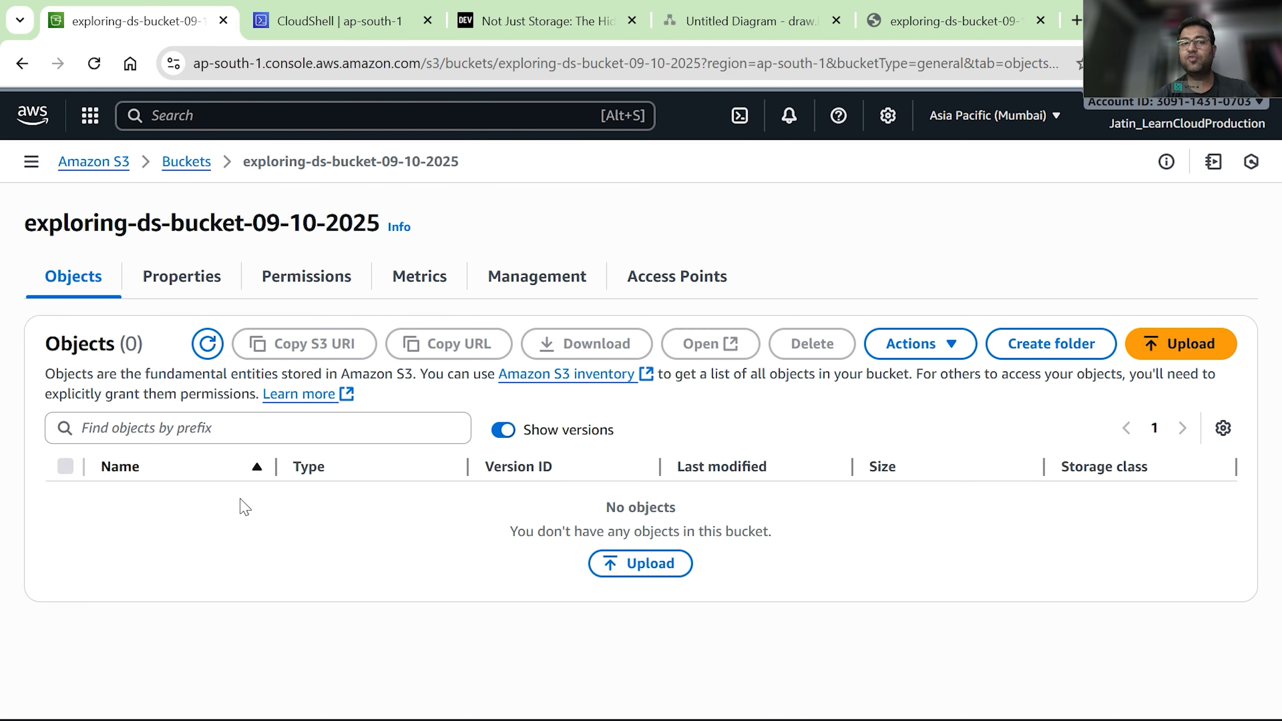
left_click(503, 429)
Switch to CloudShell and overwrite test.txt with "I am learning versioning" by editing the earlier echo command to use a single >.
left_click(301, 10)
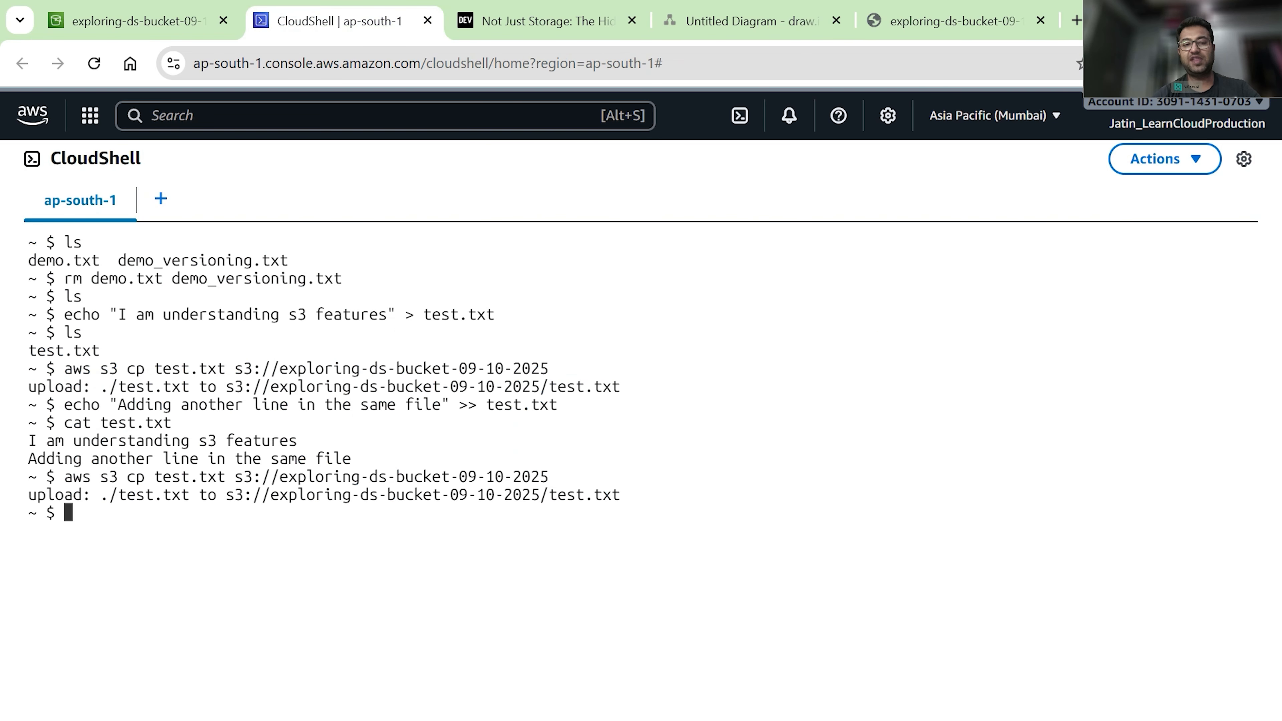
key("Up")
key("Up")
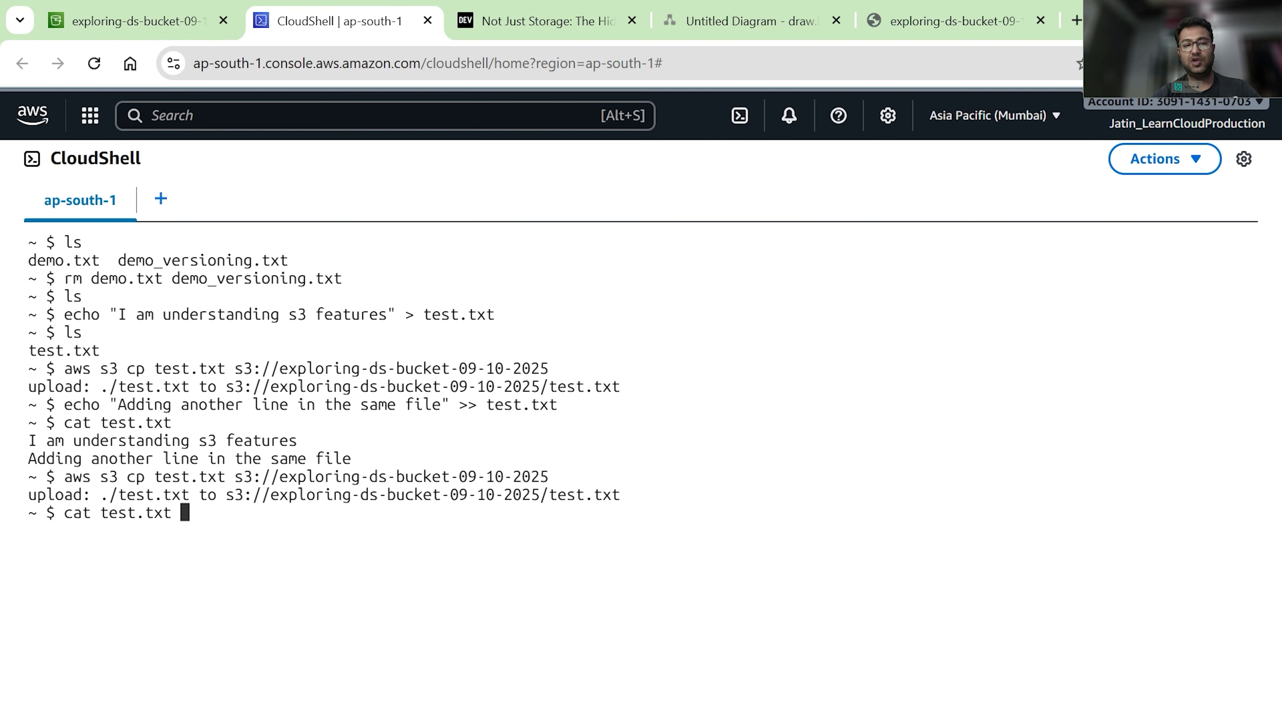
key("Up")
key("Left")
key("Left")
key("Left")
key("Left")
key("Left")
key("Left")
key("Left")
key("Left")
key("Left")
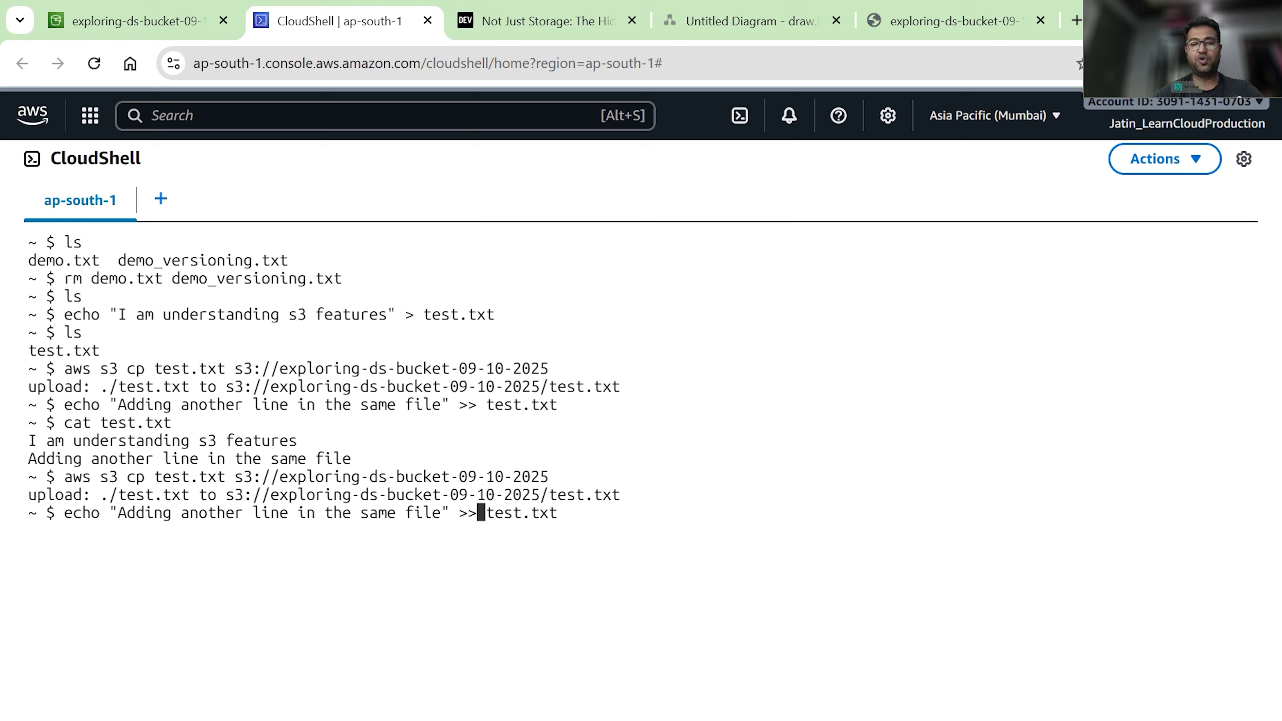
key("BackSpace")
key("BackSpace")
type(">")
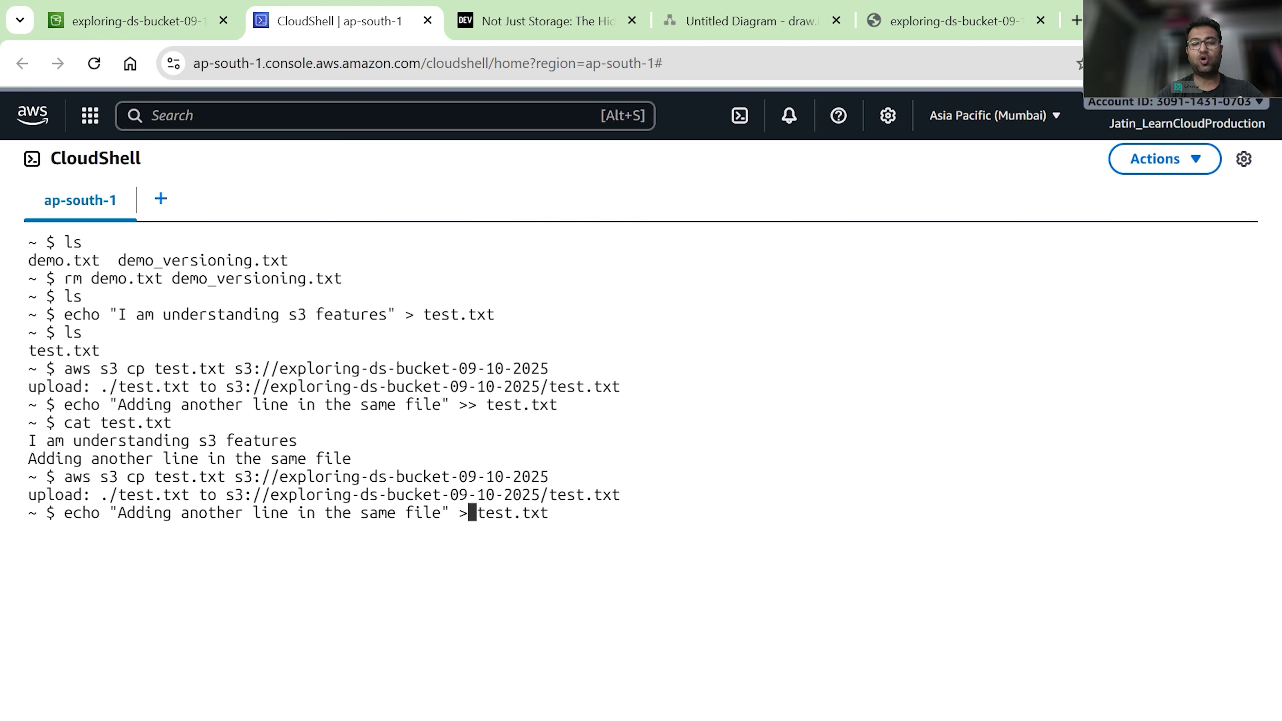
key("Left")
key("Left")
key("Left")
key("BackSpace")
key("BackSpace")
key("BackSpace")
key("BackSpace")
key("BackSpace")
key("BackSpace")
key("BackSpace")
key("BackSpace")
key("BackSpace")
key("BackSpace")
key("BackSpace")
key("BackSpace")
key("BackSpace")
key("BackSpace")
key("BackSpace")
key("BackSpace")
key("BackSpace")
key("BackSpace")
key("BackSpace")
key("BackSpace")
key("BackSpace")
key("BackSpace")
key("BackSpace")
key("BackSpace")
key("BackSpace")
key("BackSpace")
key("BackSpace")
key("BackSpace")
key("BackSpace")
key("BackSpace")
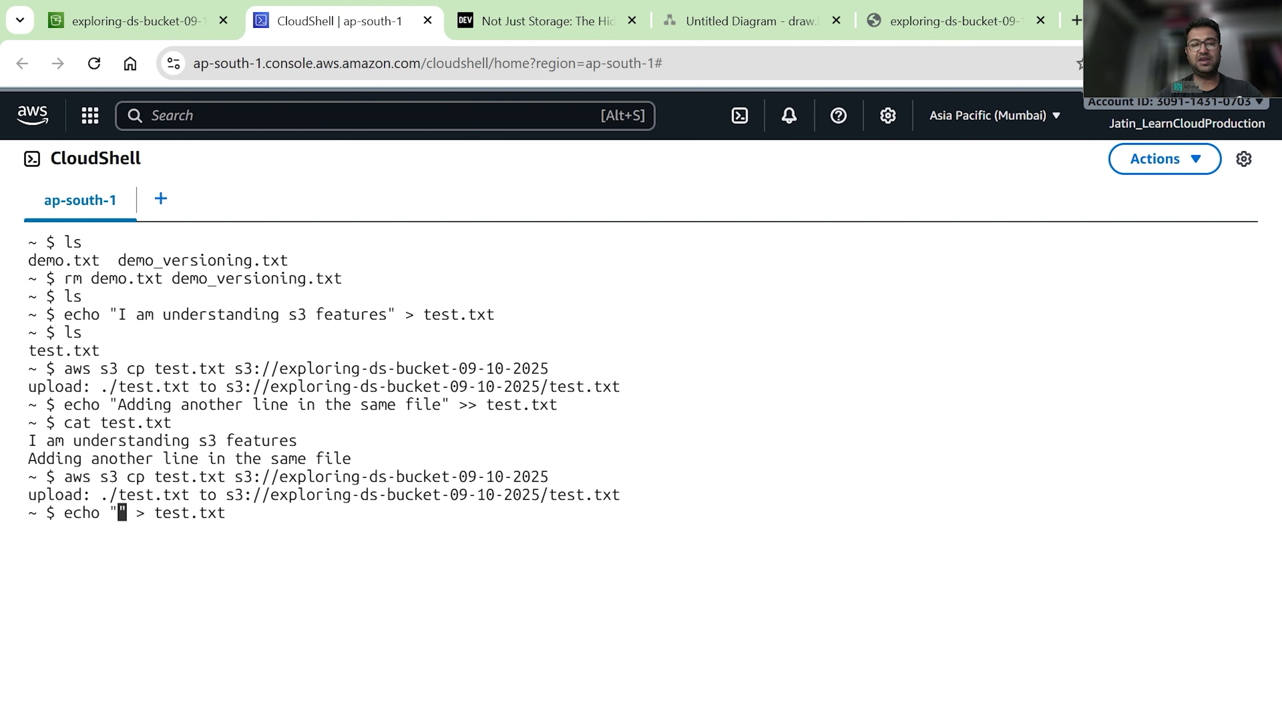
type("I am learning c")
key("BackSpace")
type("versioning")
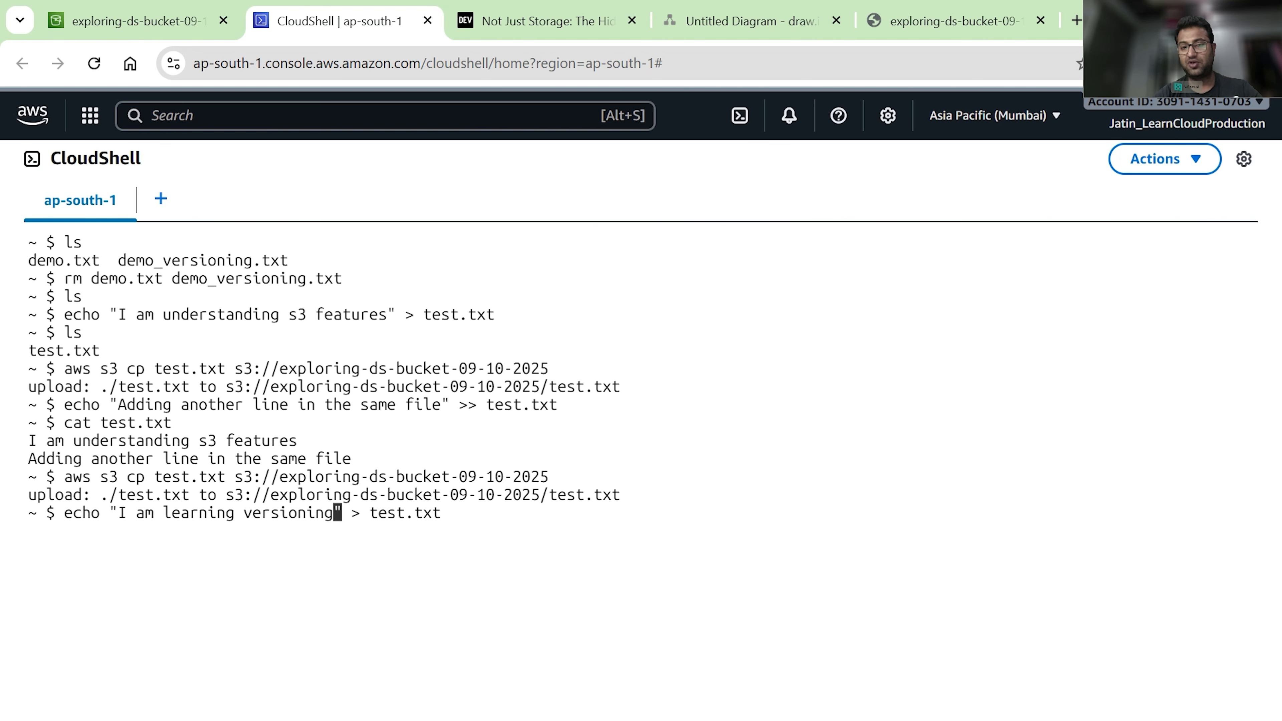
key("Return")
Print test.txt with cat and copy it to s3://exploring-ds-bucket-09-10-2025 with aws s3 cp.
type("cat t")
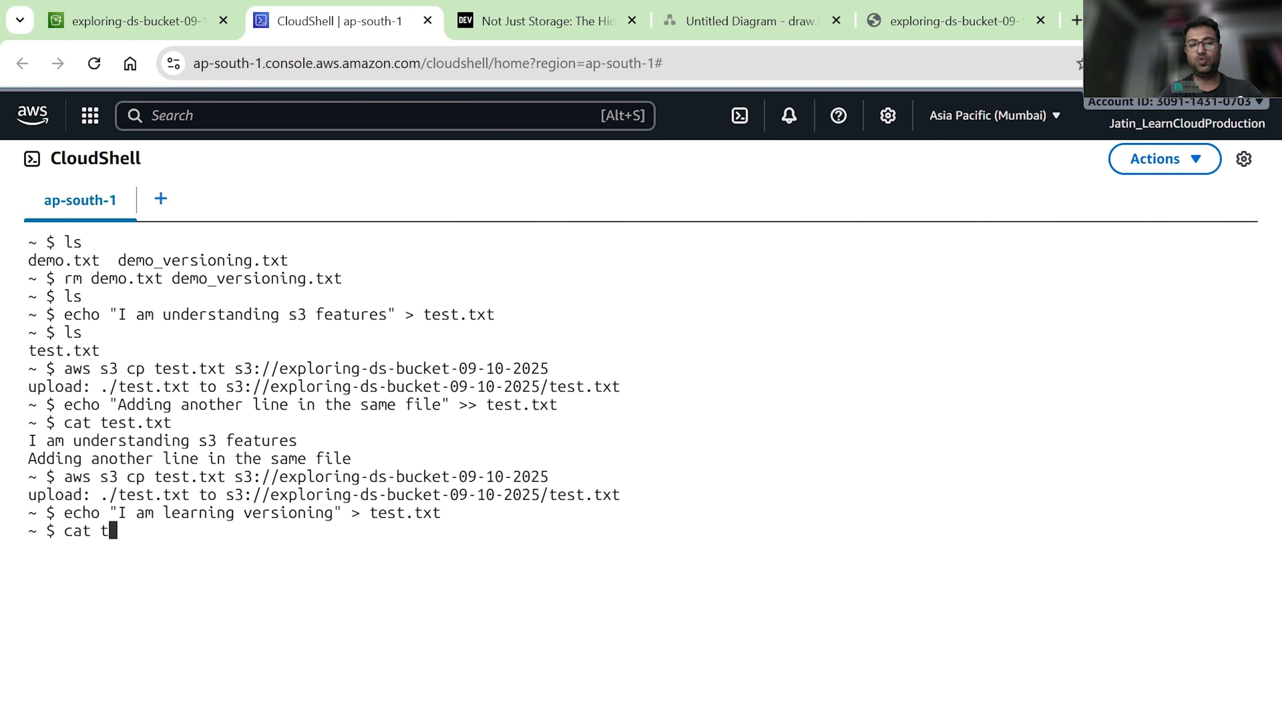
type("est.txt")
key("Return")
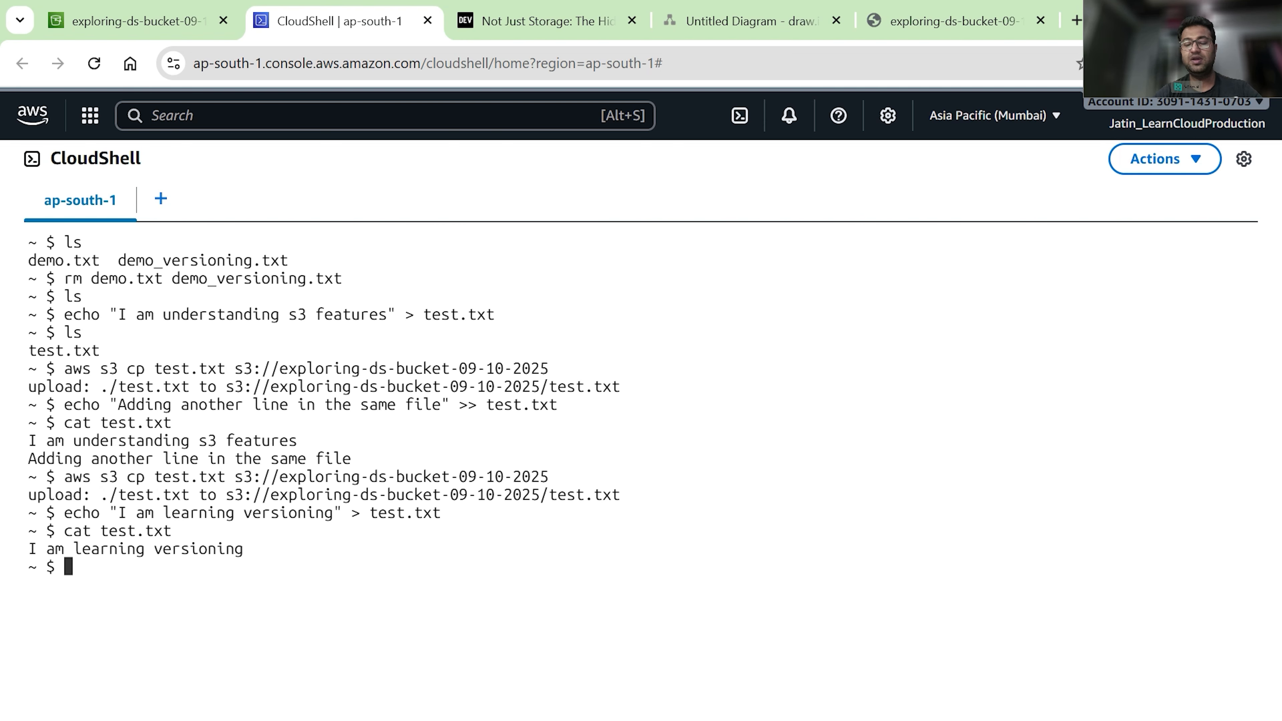
key("Up")
key("Up")
key("Up")
key("Return")
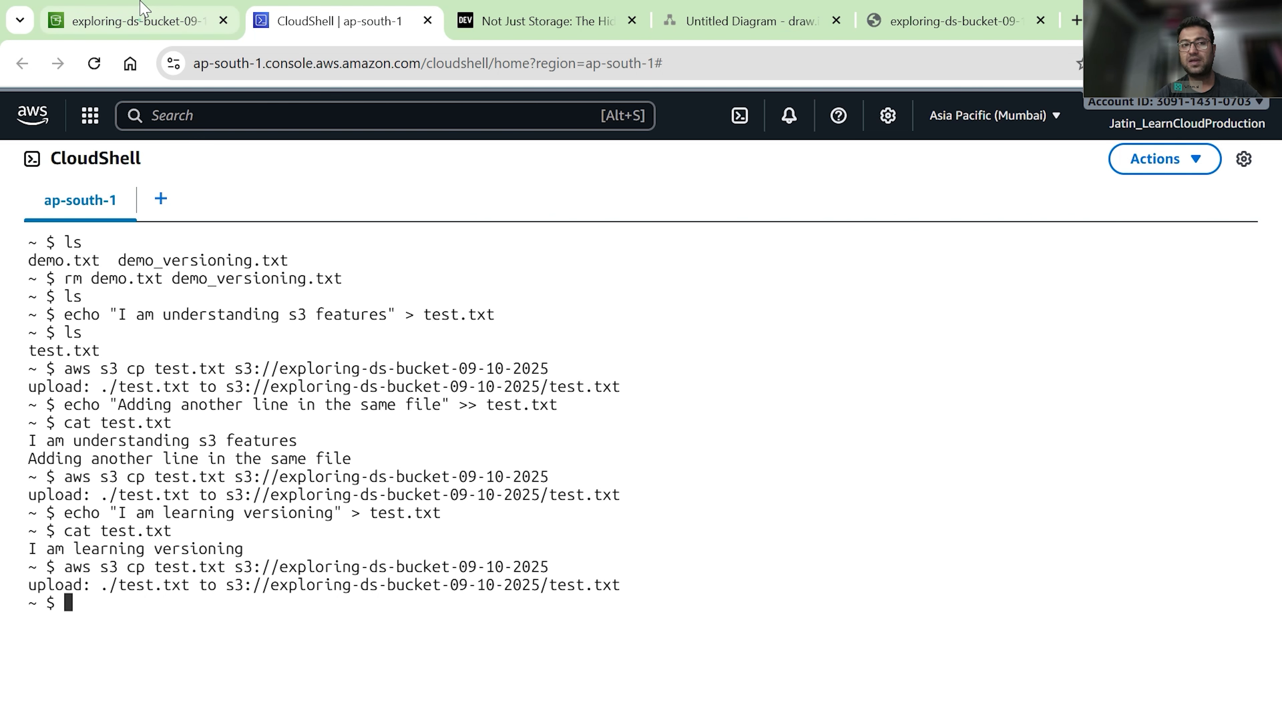
Refresh the bucket's object list, show object versions to examine test.txt's version ID, and check the previously opened object page.
left_click(141, 19)
left_click(208, 344)
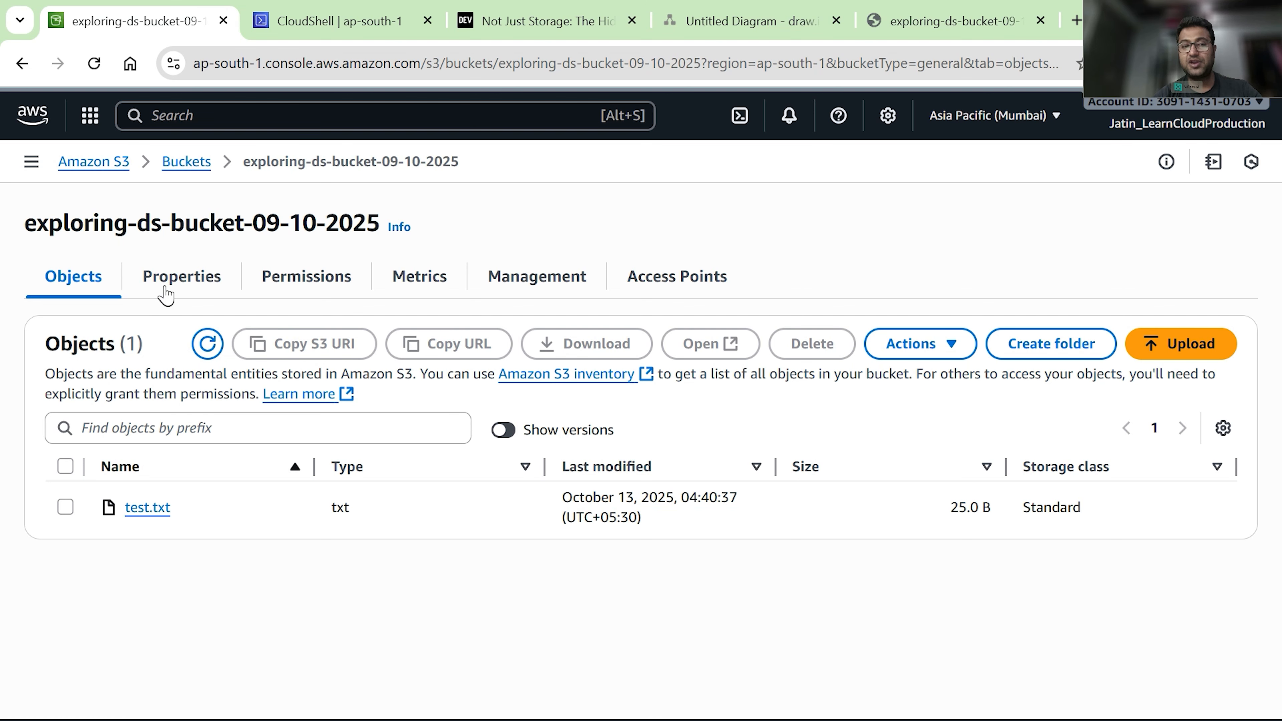
left_click(504, 431)
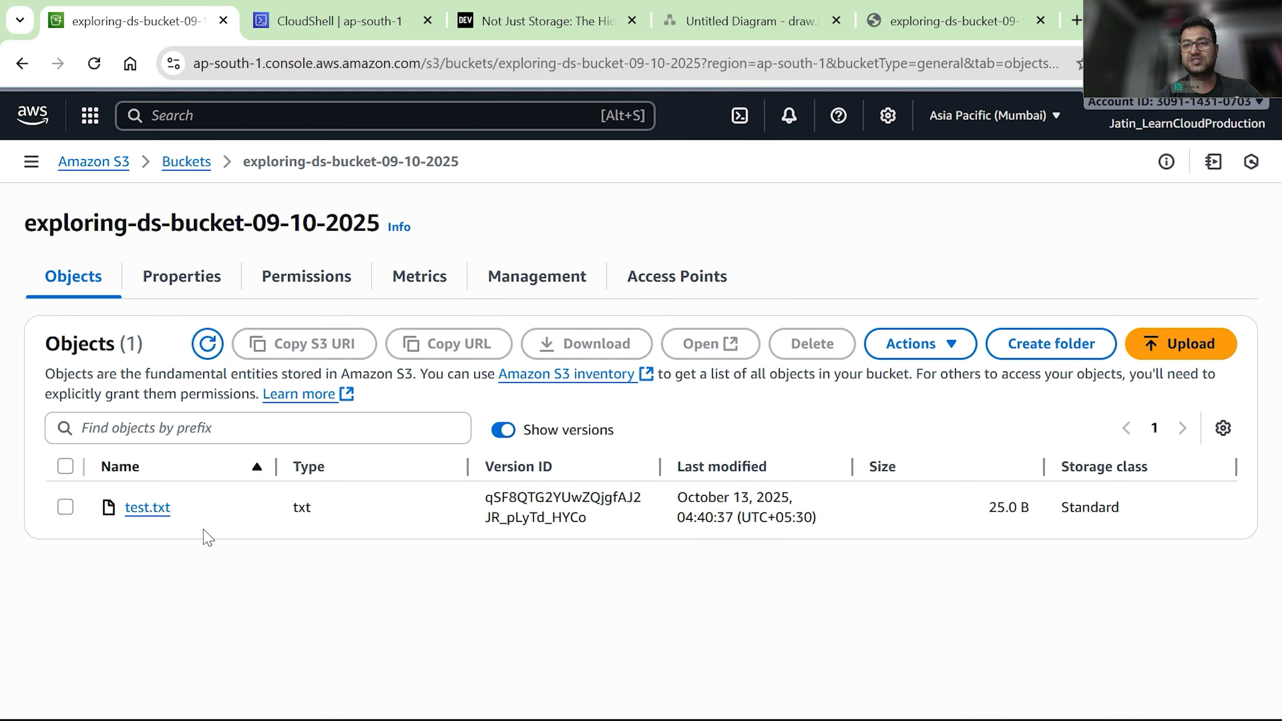
left_click(929, 21)
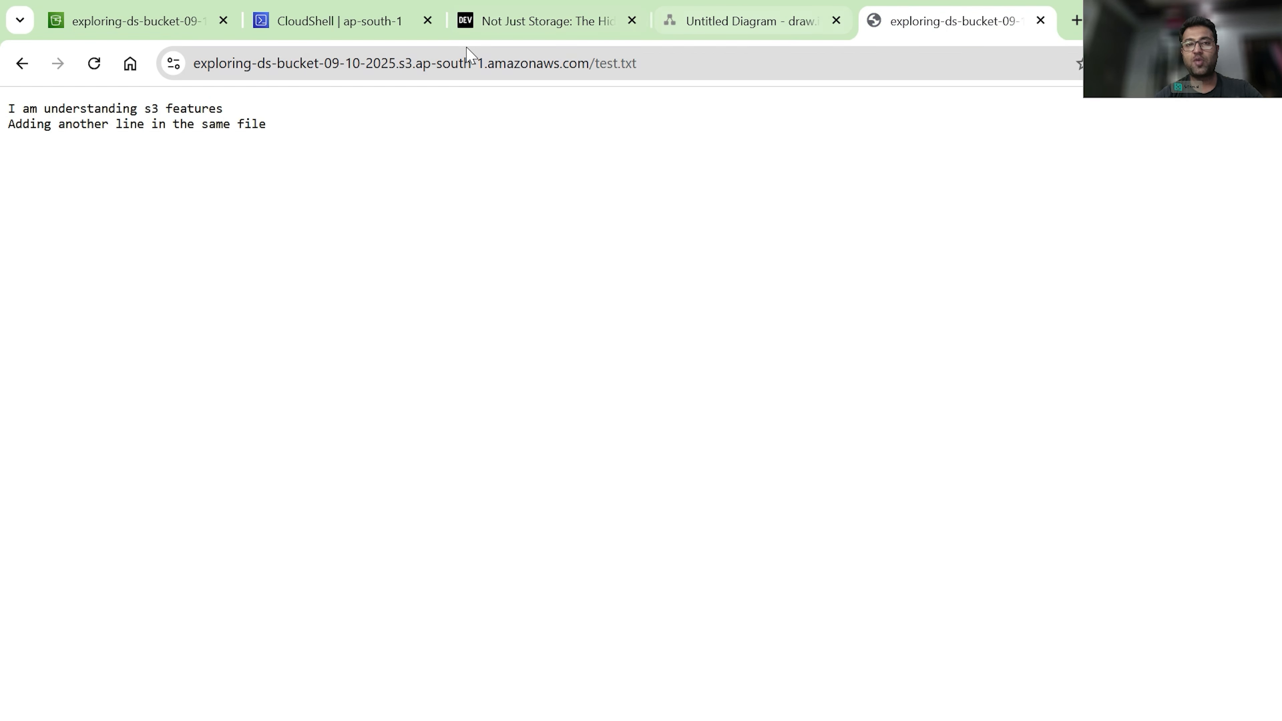
In CloudShell, append the line "Uploading another copy of object in s3" to test.txt using echo with >>.
left_click(312, 15)
key("Up")
key("Up")
key("Up")
key("Left")
key("Left")
key("Left")
key("Left")
key("Left")
key("Left")
key("Left")
key("Left")
key("Left")
key("Left")
key("Left")
key("Left")
key("BackSpace")
key("BackSpace")
key("BackSpace")
key("BackSpace")
key("BackSpace")
key("BackSpace")
key("BackSpace")
key("BackSpace")
key("BackSpace")
key("BackSpace")
key("BackSpace")
key("BackSpace")
key("BackSpace")
key("BackSpace")
key("BackSpace")
key("BackSpace")
key("BackSpace")
key("BackSpace")
key("BackSpace")
key("BackSpace")
key("BackSpace")
type("Uploa")
type("dong")
key("BackSpace")
key("BackSpace")
key("BackSpace")
type("ing anorge")
key("BackSpace")
key("BackSpace")
key("BackSpace")
type("ther copy of ao")
key("BackSpace")
key("BackSpace")
type("object in s3")
key("Right")
key("Right")
key("Right")
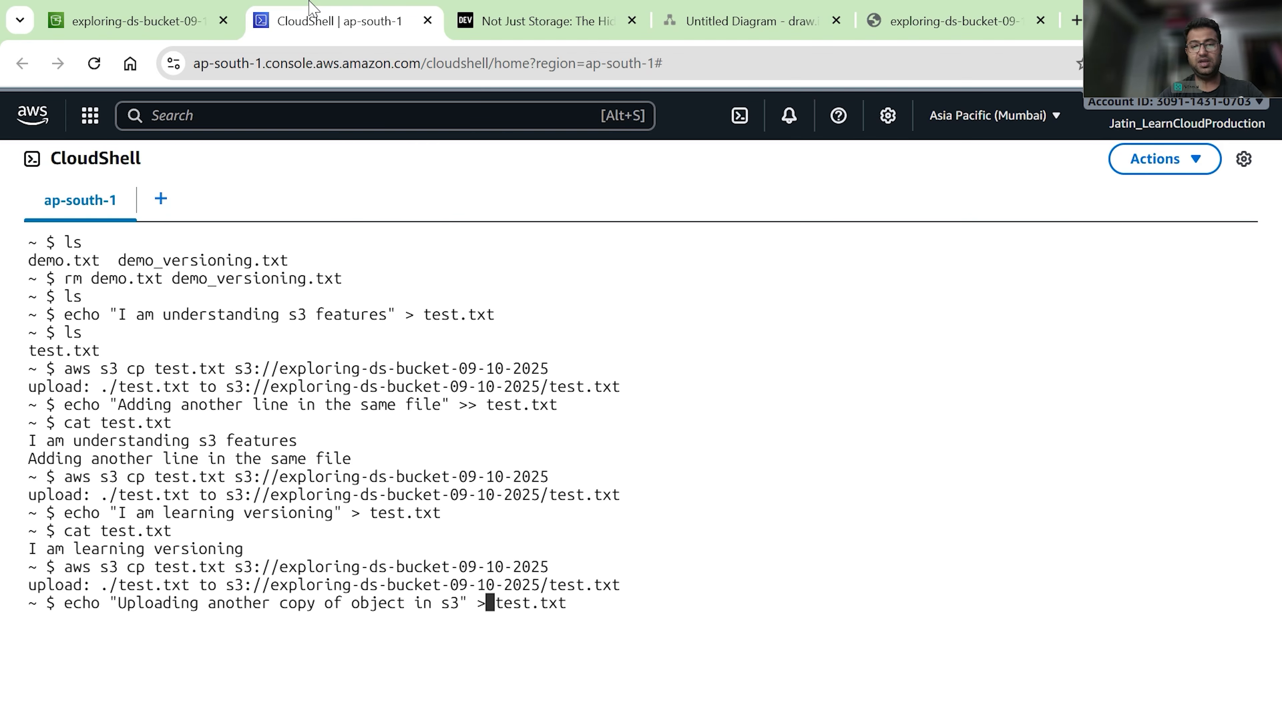
type(">")
key("Return")
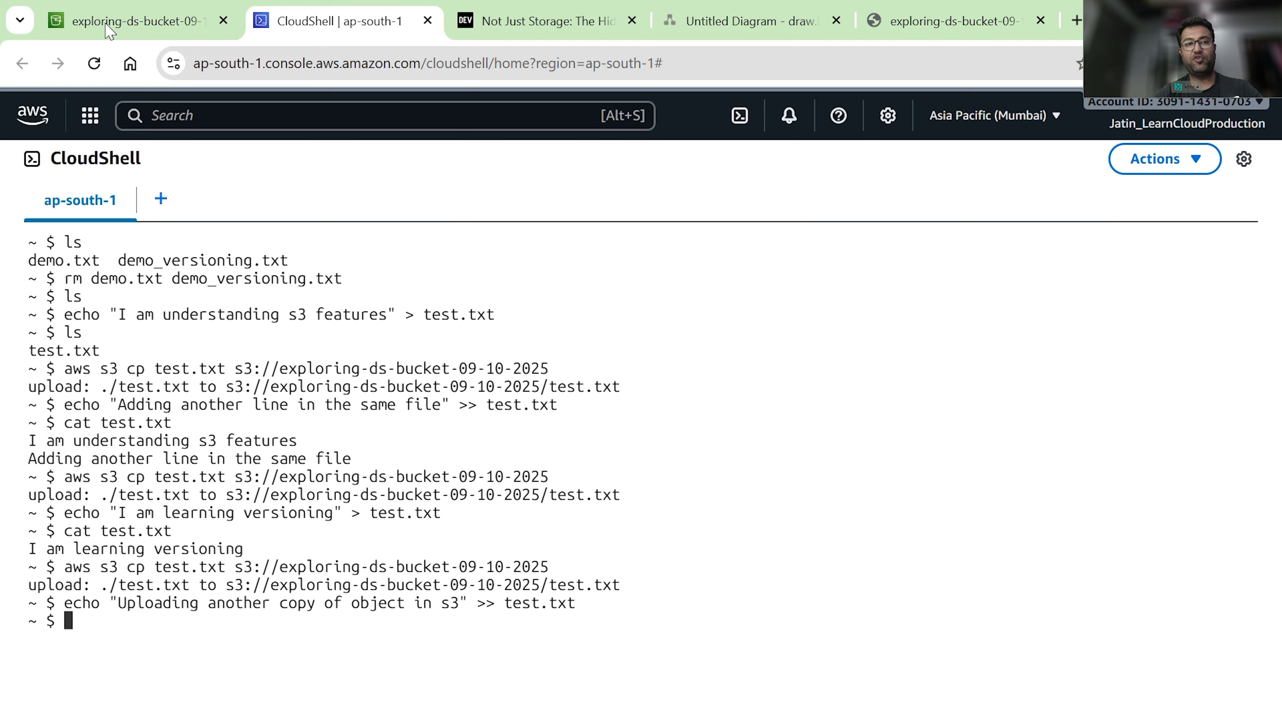
Hide versions in the bucket's object list, close the old object page, and open test.txt's copied URL in a new browser tab.
left_click(130, 27)
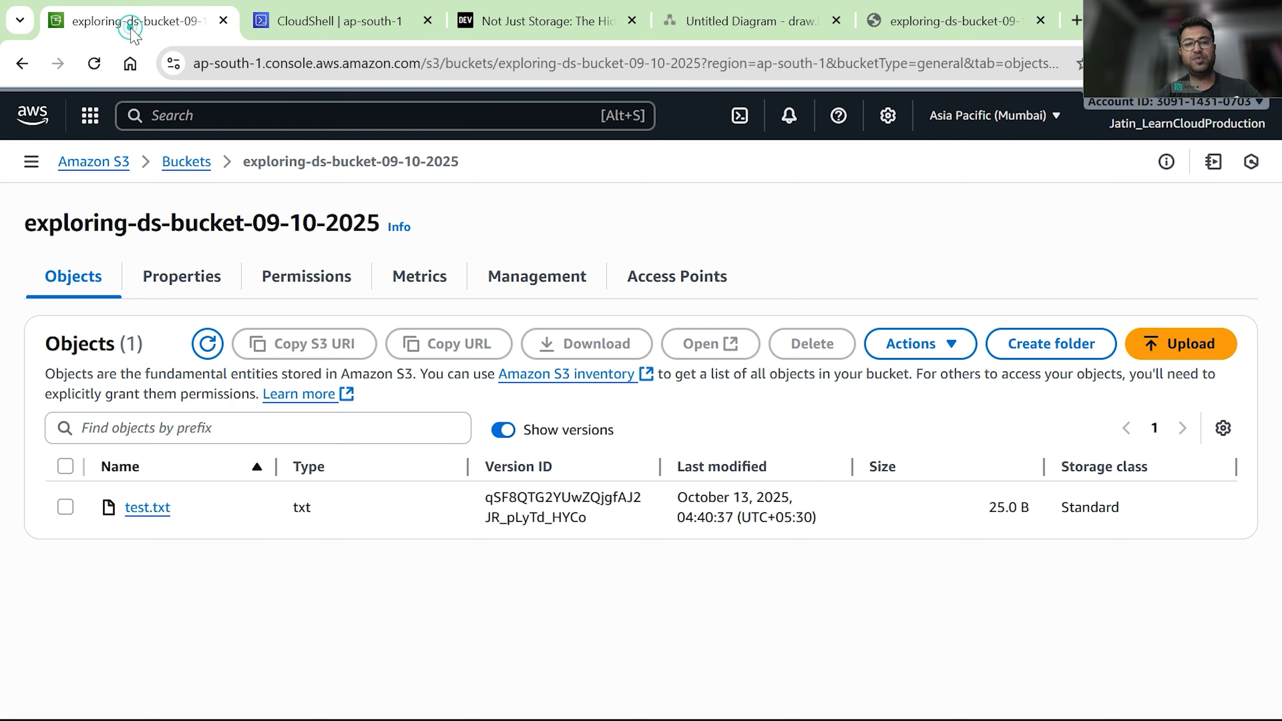
left_click(502, 435)
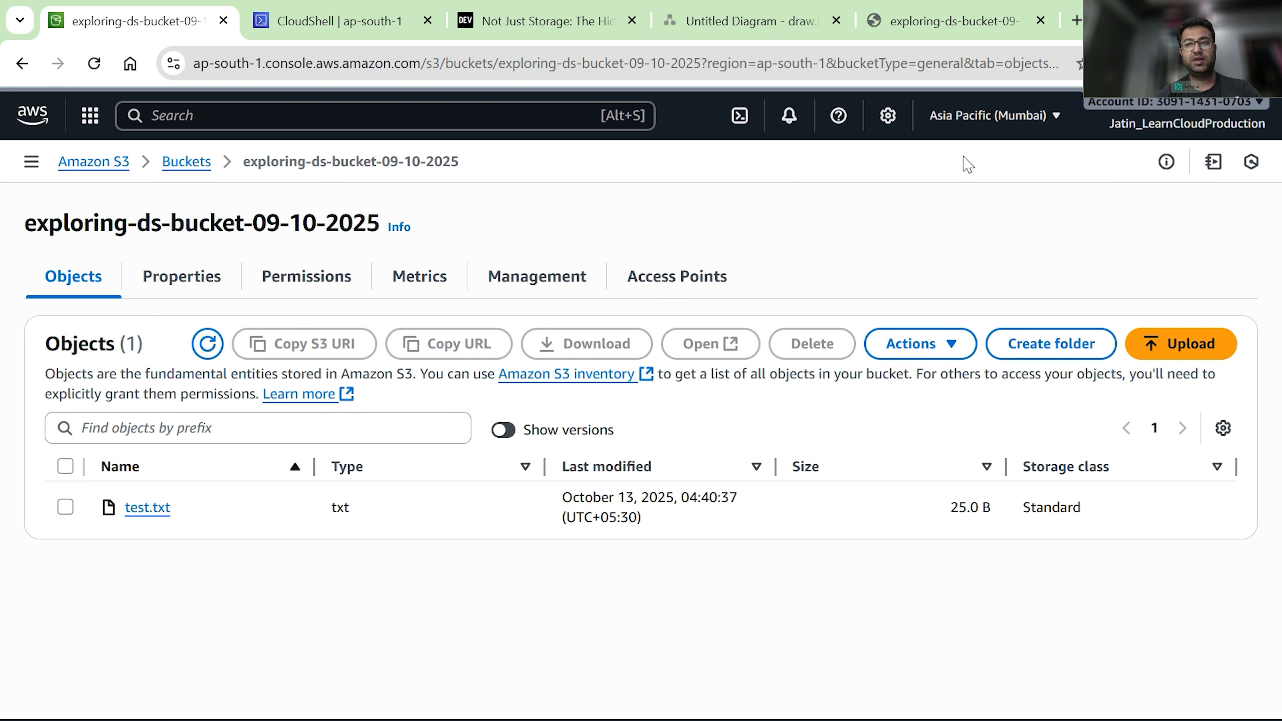
left_click(1040, 21)
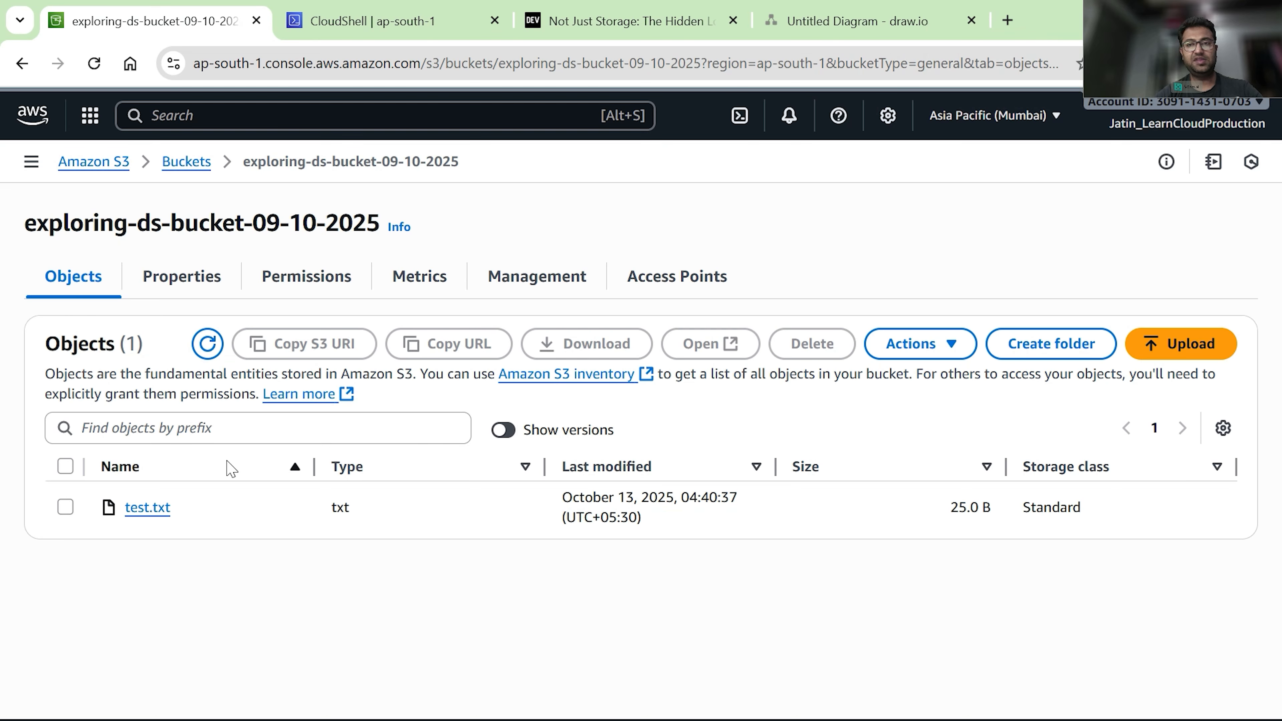
left_click(65, 506)
left_click(465, 345)
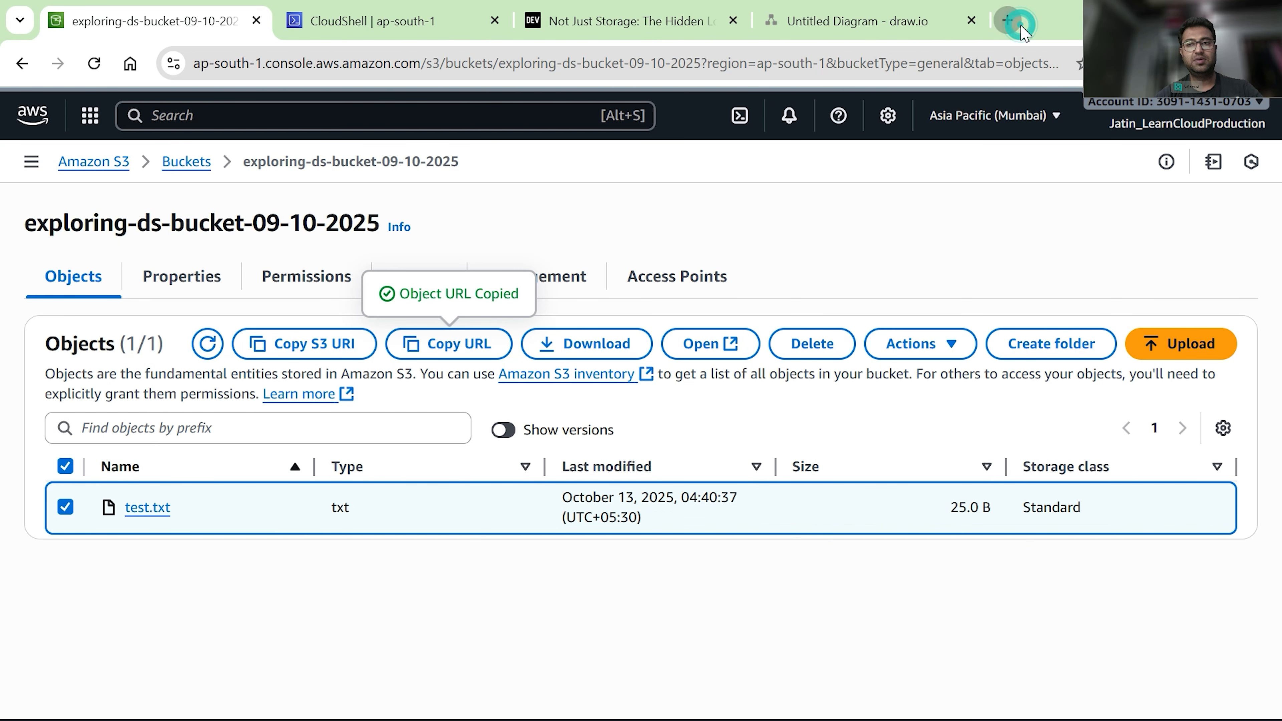
left_click(1008, 22)
key("ctrl+v")
key("Return")
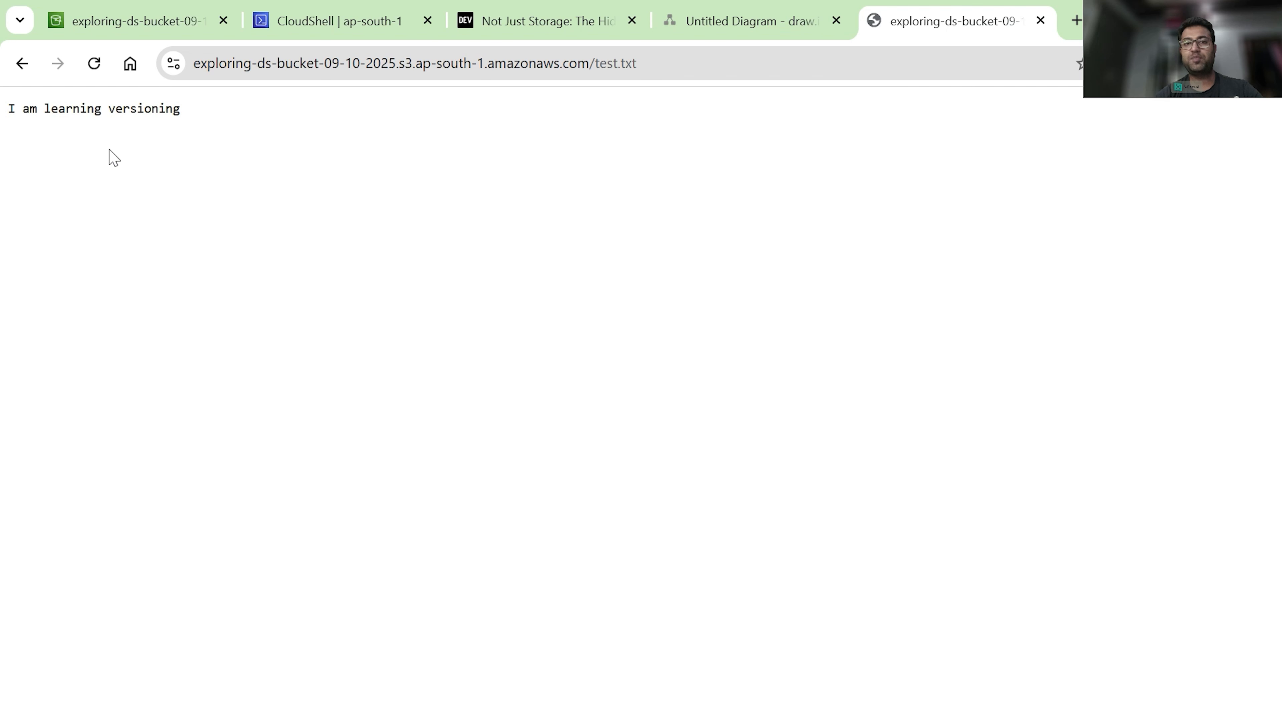
Upload the extended test.txt to s3://exploring-ds-bucket-09-10-2025 with aws s3 cp and reload its object URL.
left_click(286, 33)
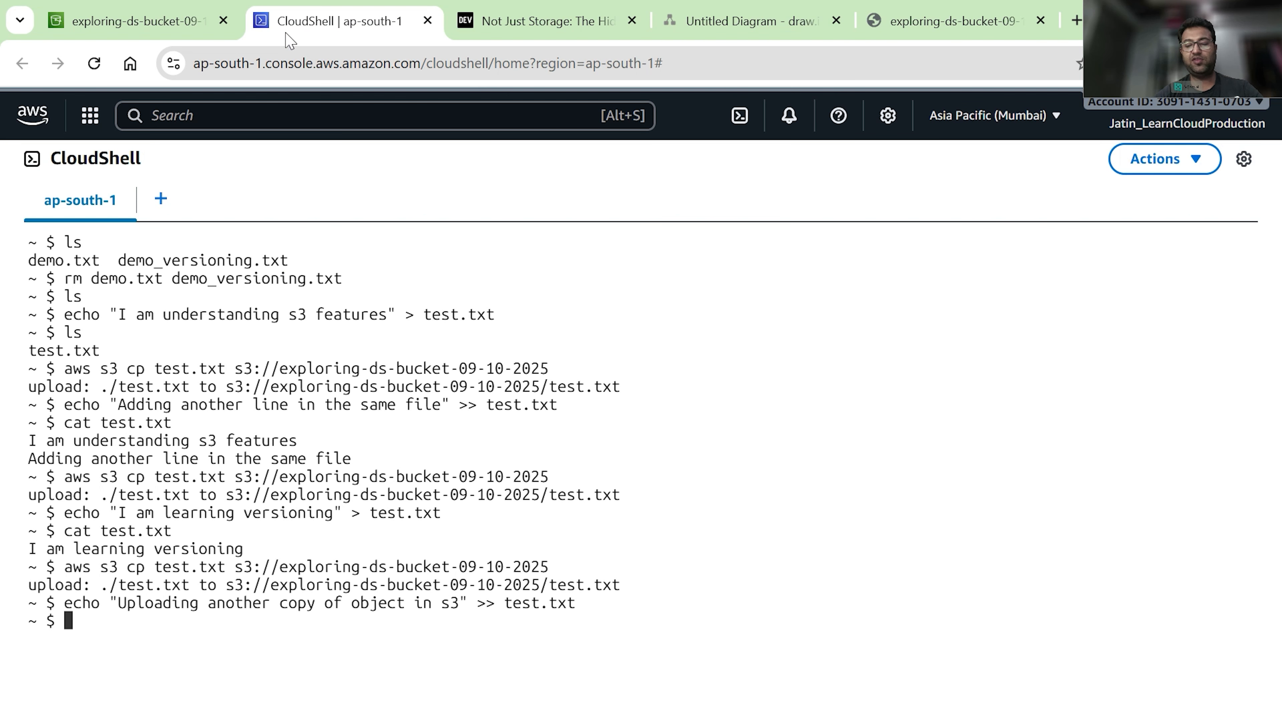
key("Up")
key("Up")
key("Return")
left_click(901, 17)
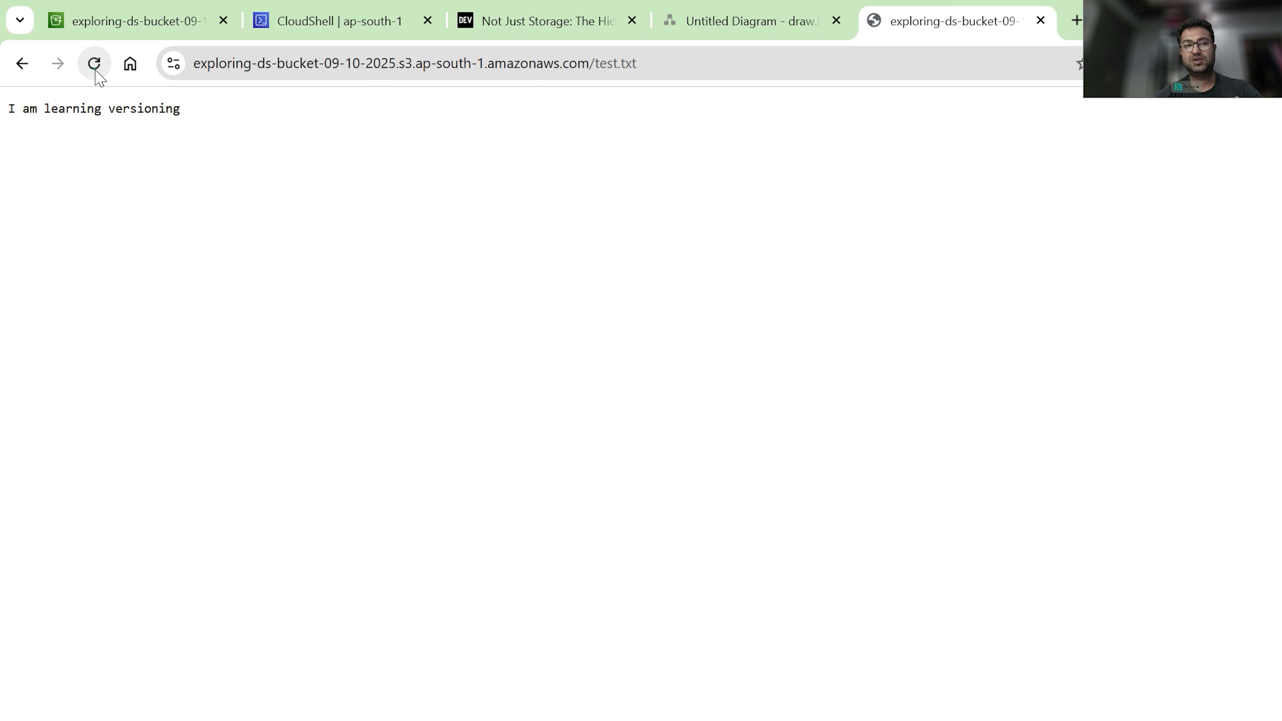
left_click(95, 65)
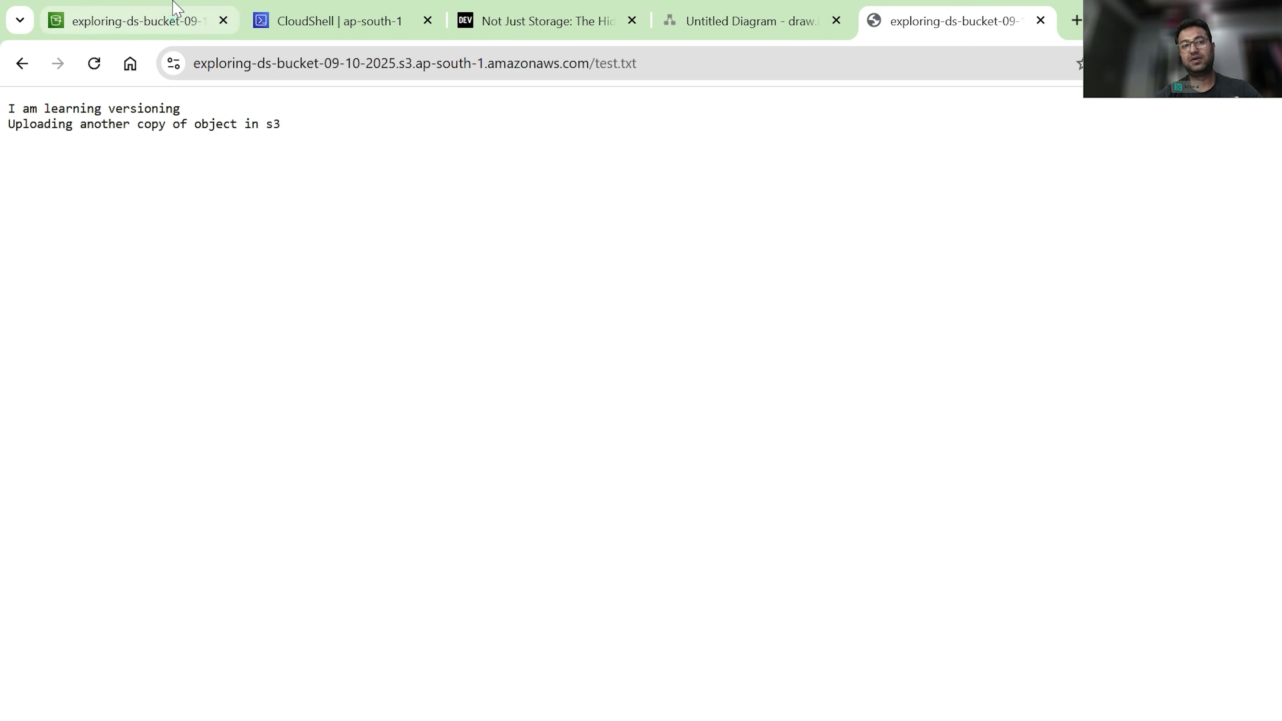
Show versions in the bucket's object list and open the older 25.0 B test.txt version's copied URL in a new browser tab.
left_click(178, 9)
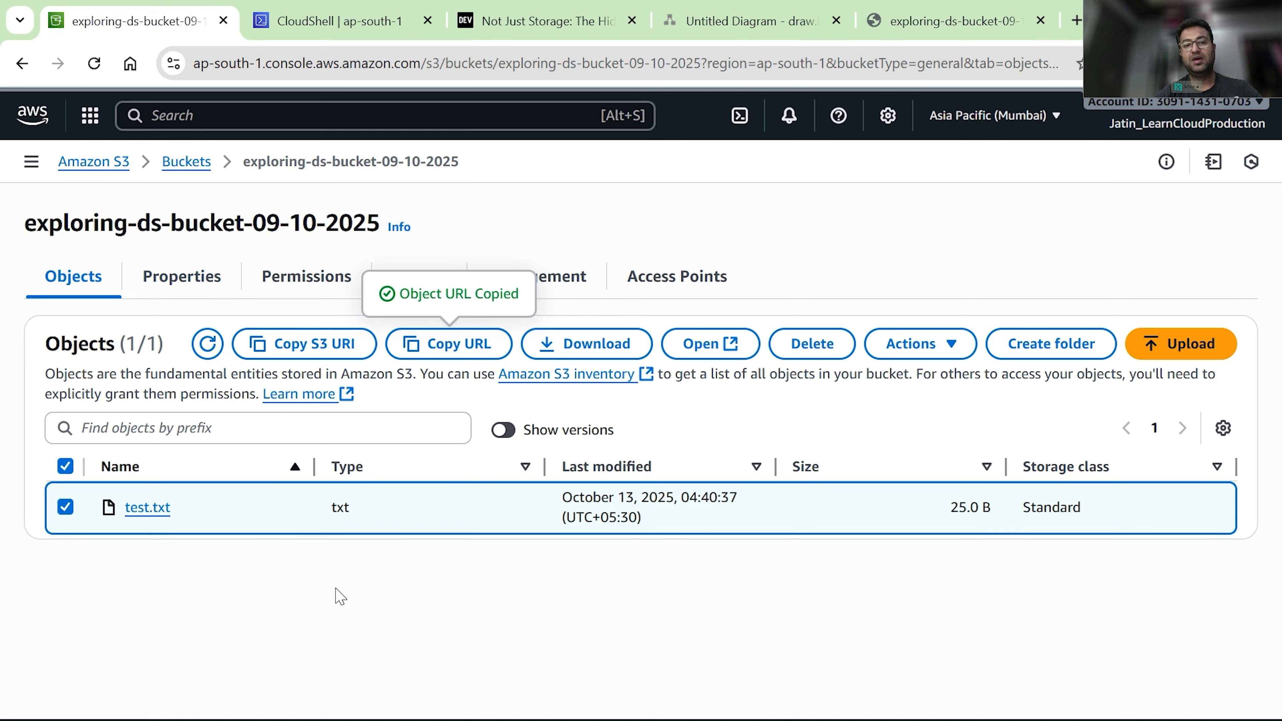
left_click(503, 430)
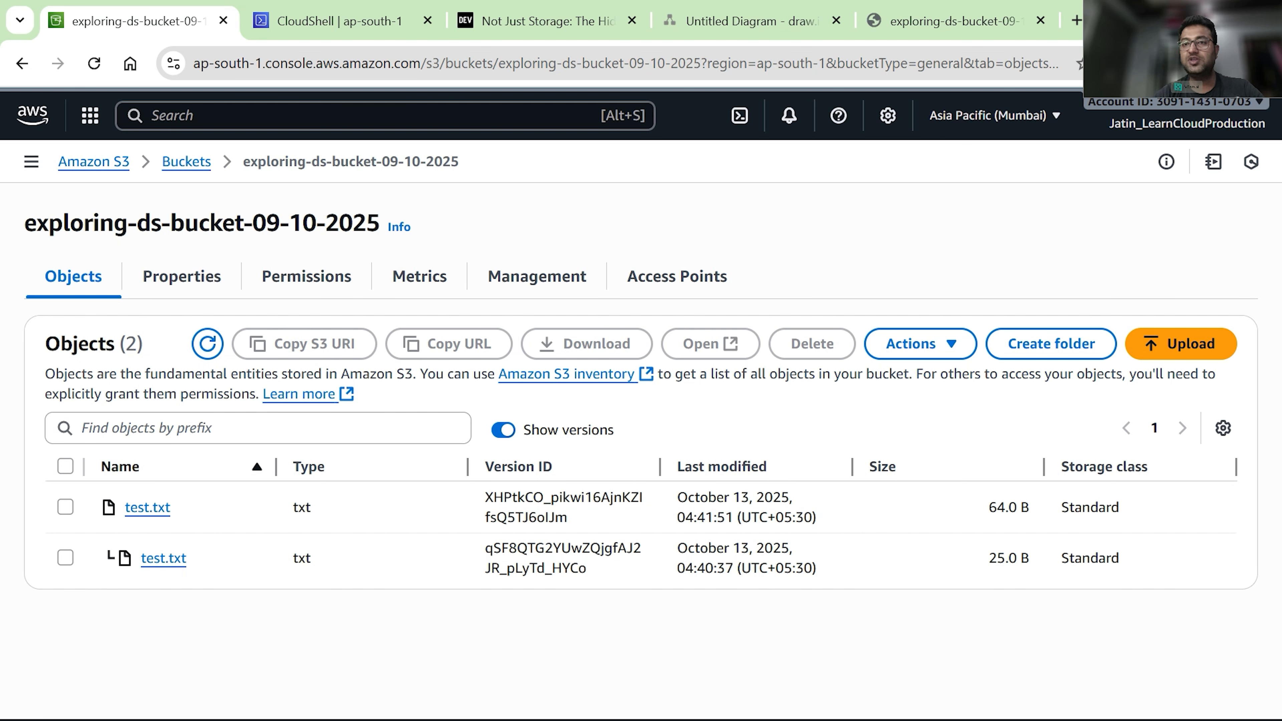
left_click(65, 558)
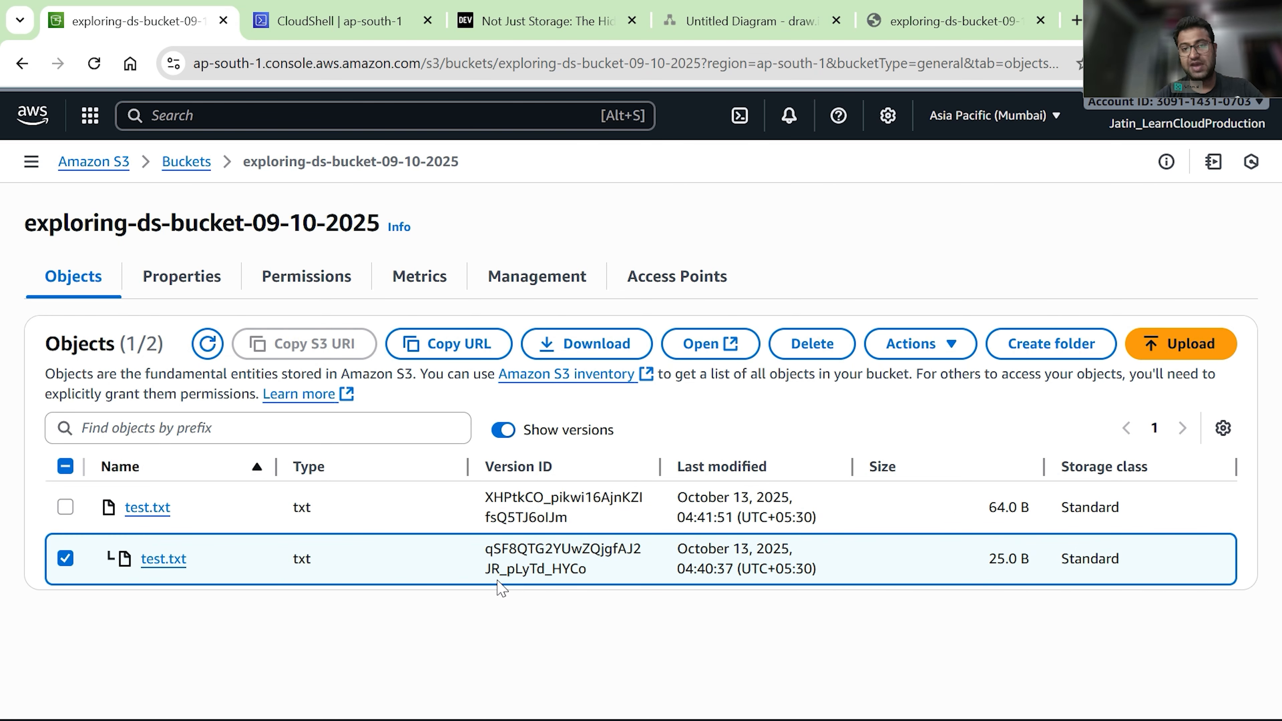
left_click(473, 350)
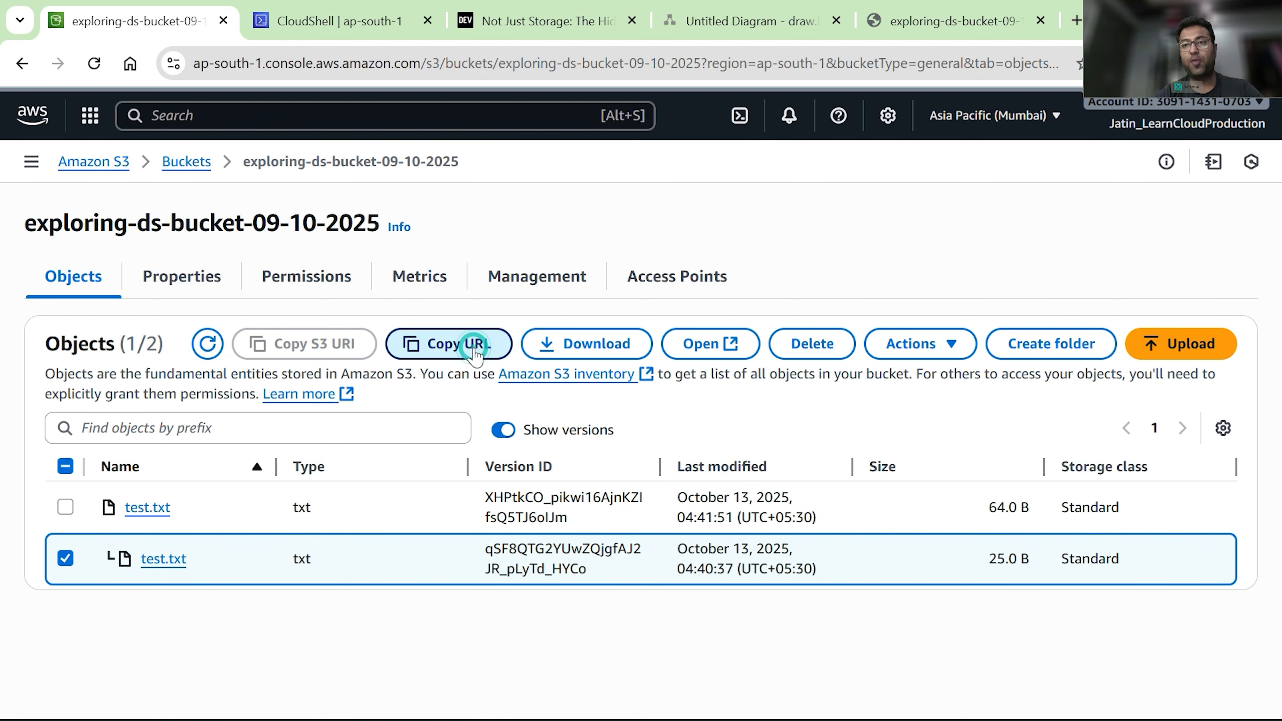
left_click(1076, 21)
key("ctrl+v")
key("Return")
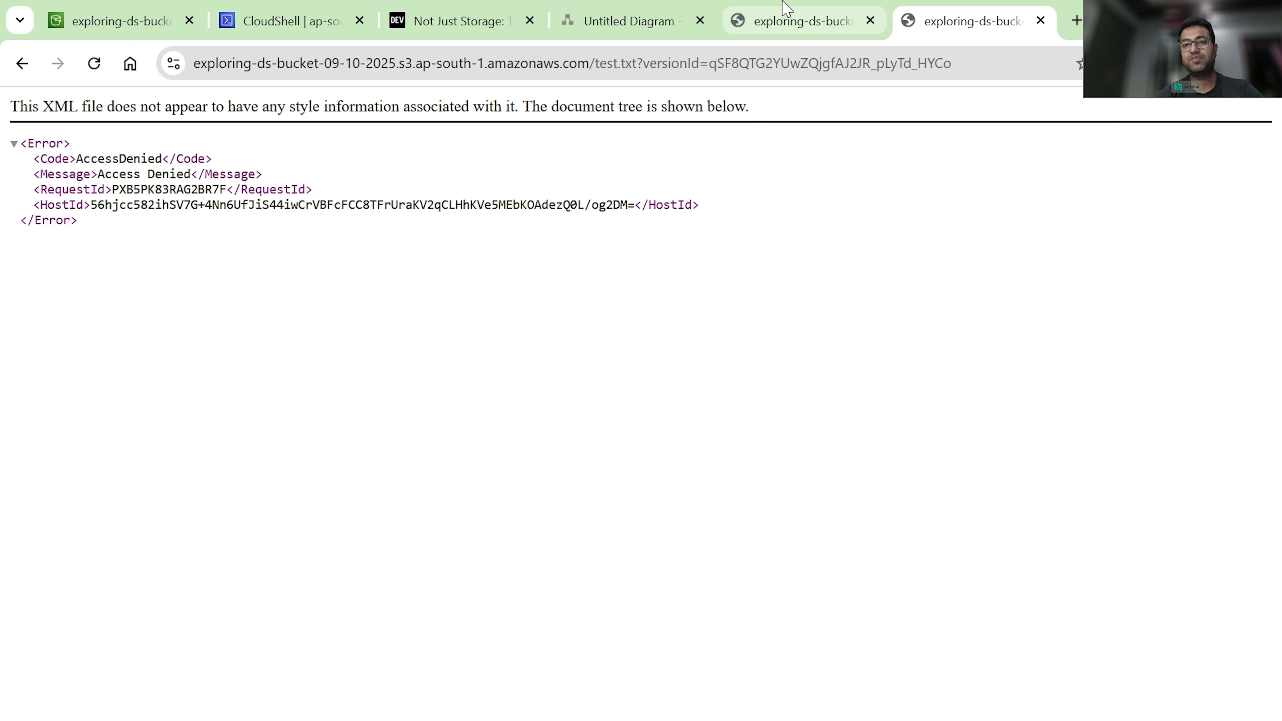
Compare the current test.txt page with the older version's page and highlight the versionId parameter in the latter's URL.
left_click(782, 19)
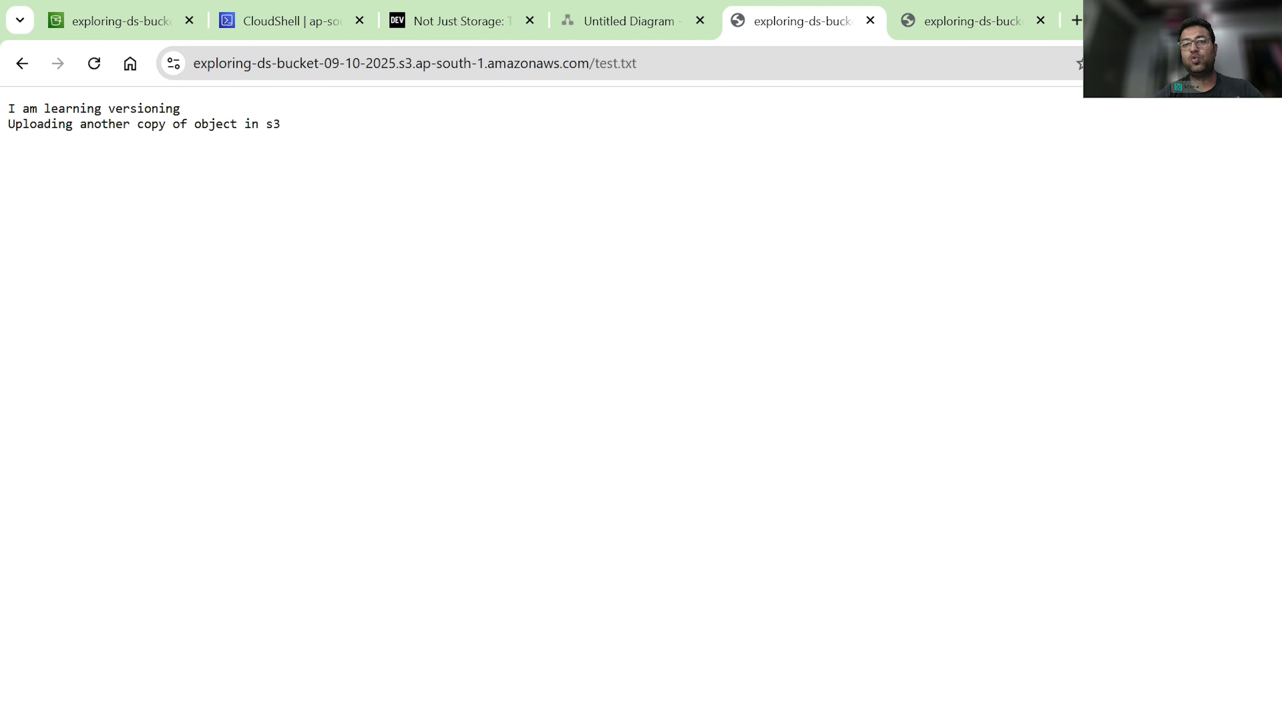
left_click(936, 25)
left_click(828, 29)
left_click(935, 32)
left_click_drag(642, 63, 944, 75)
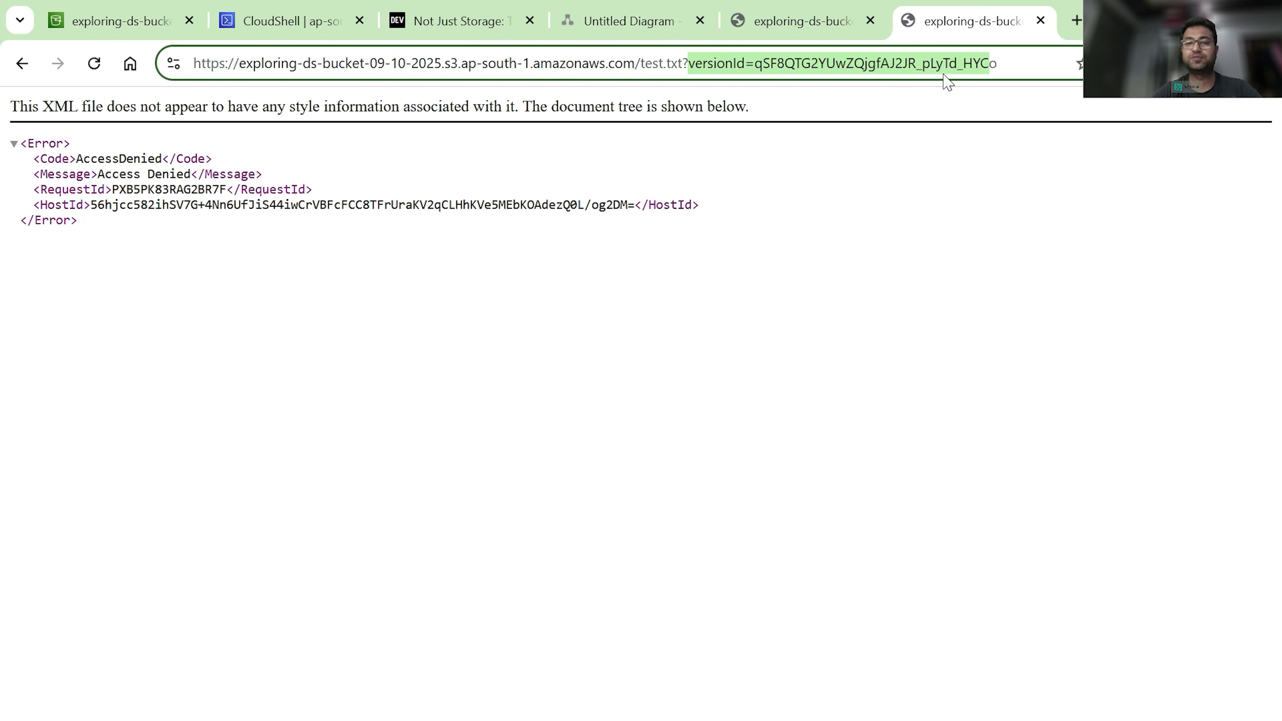
Compare the two test.txt pages and open the bucket policy of exploring-ds-bucket-09-10-2025 for editing.
left_click(812, 20)
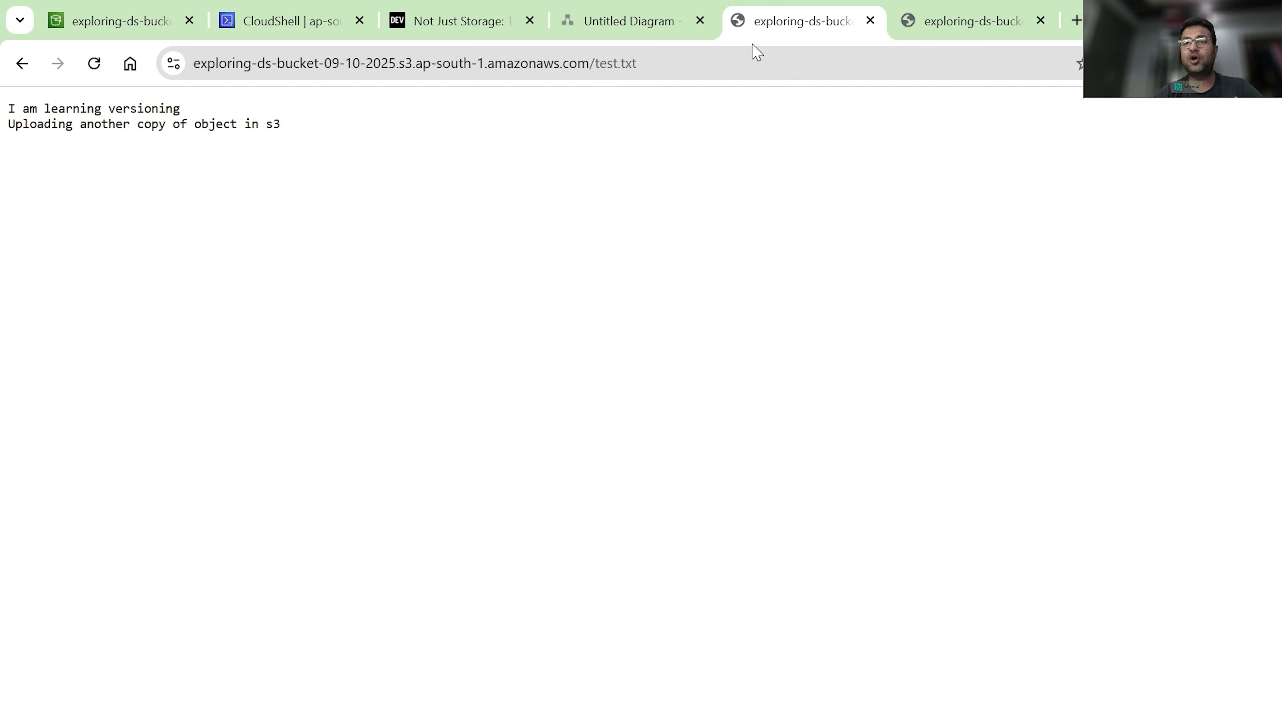
left_click(940, 21)
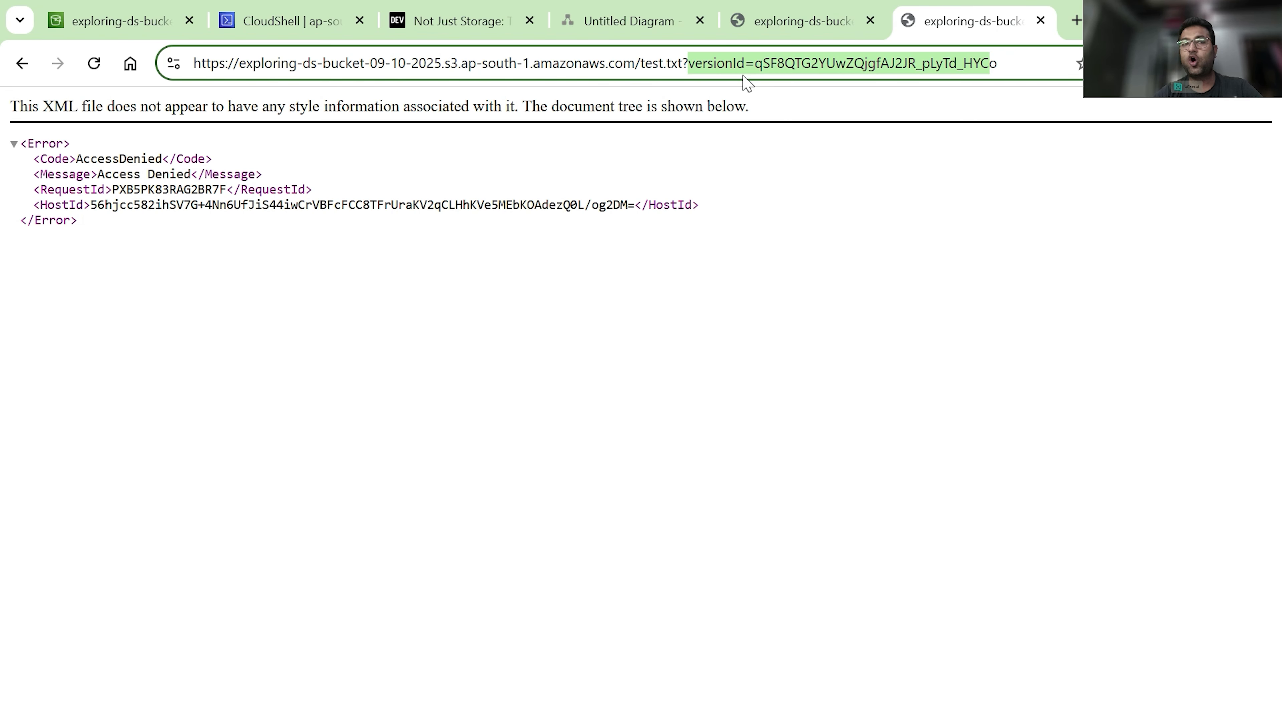
left_click(171, 12)
left_click(293, 280)
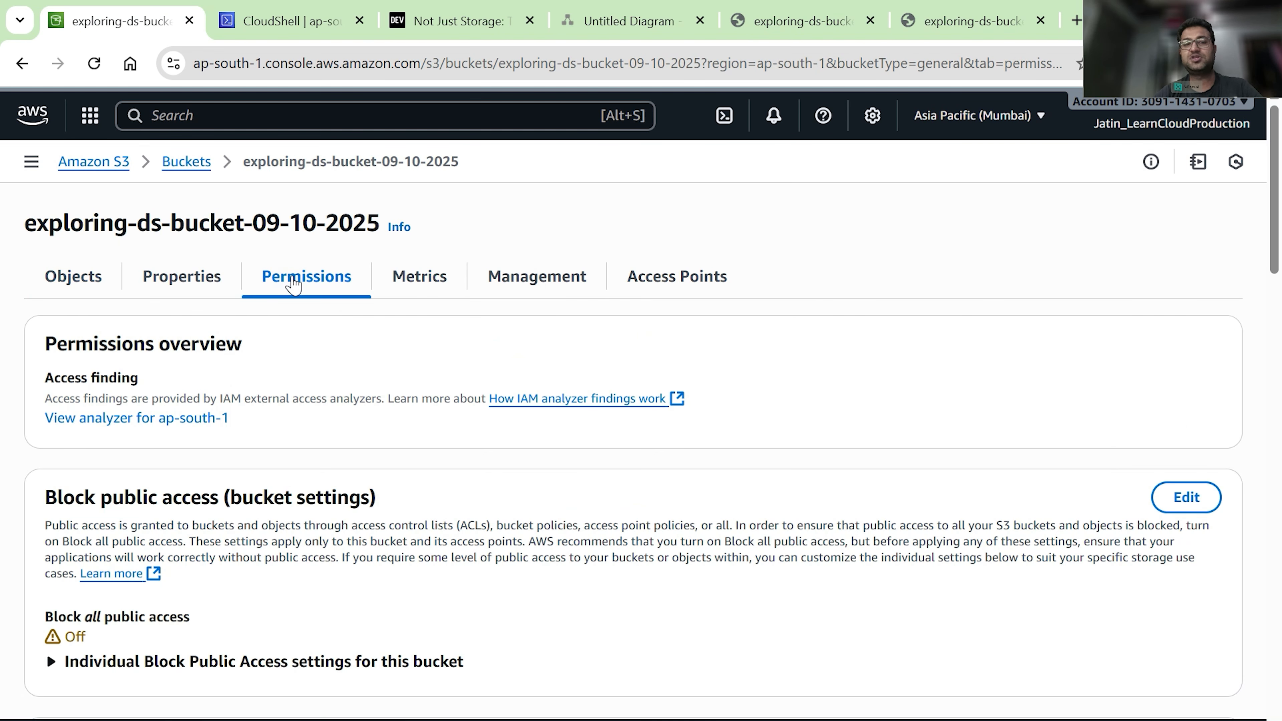
scroll(438, 520, "down", 3)
scroll(437, 513, "down", 6)
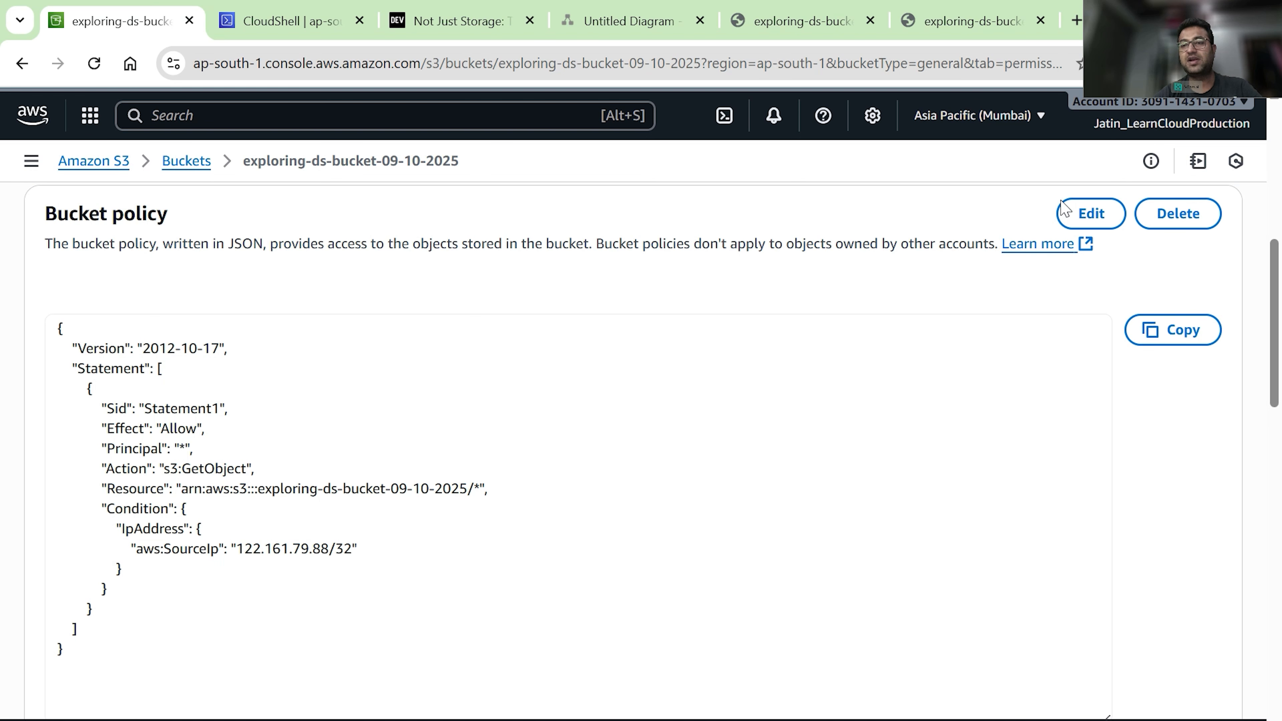
left_click(1087, 221)
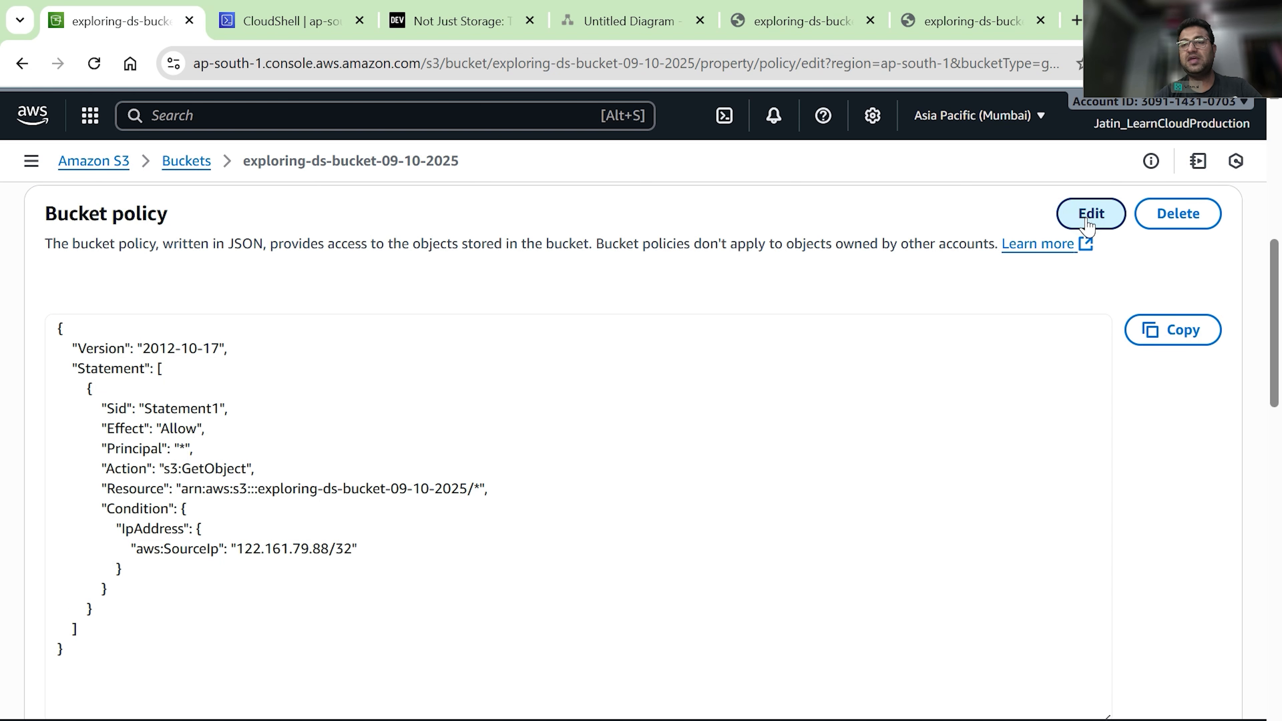
Search the services for s3 and choose S3 as the service for adding actions to Statement1.
scroll(821, 469, "down", 3)
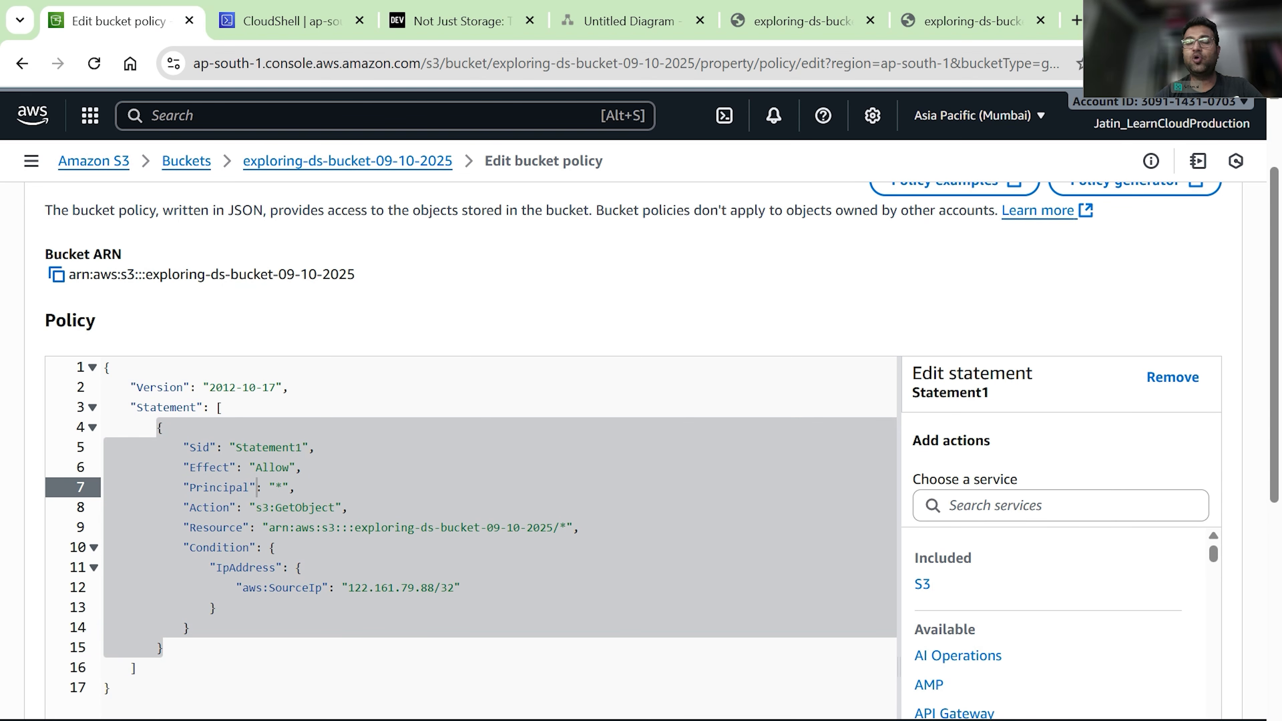
scroll(1009, 334, "down", 2)
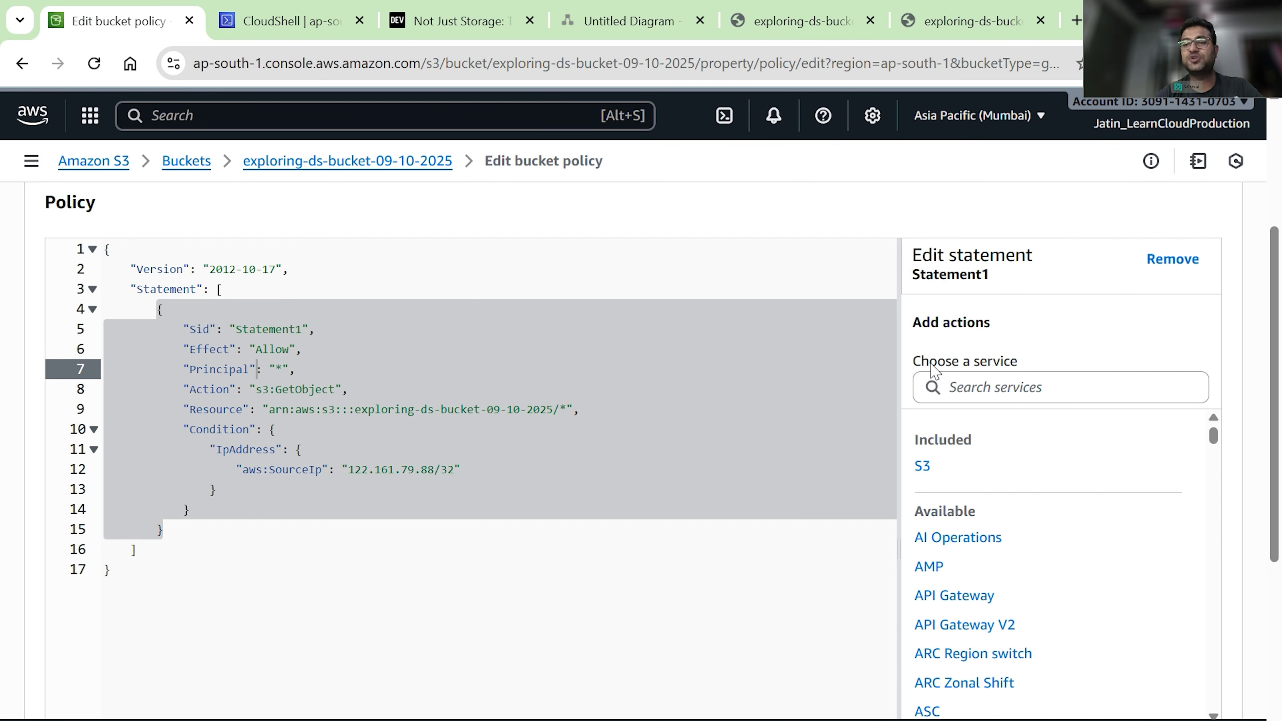
left_click(981, 387)
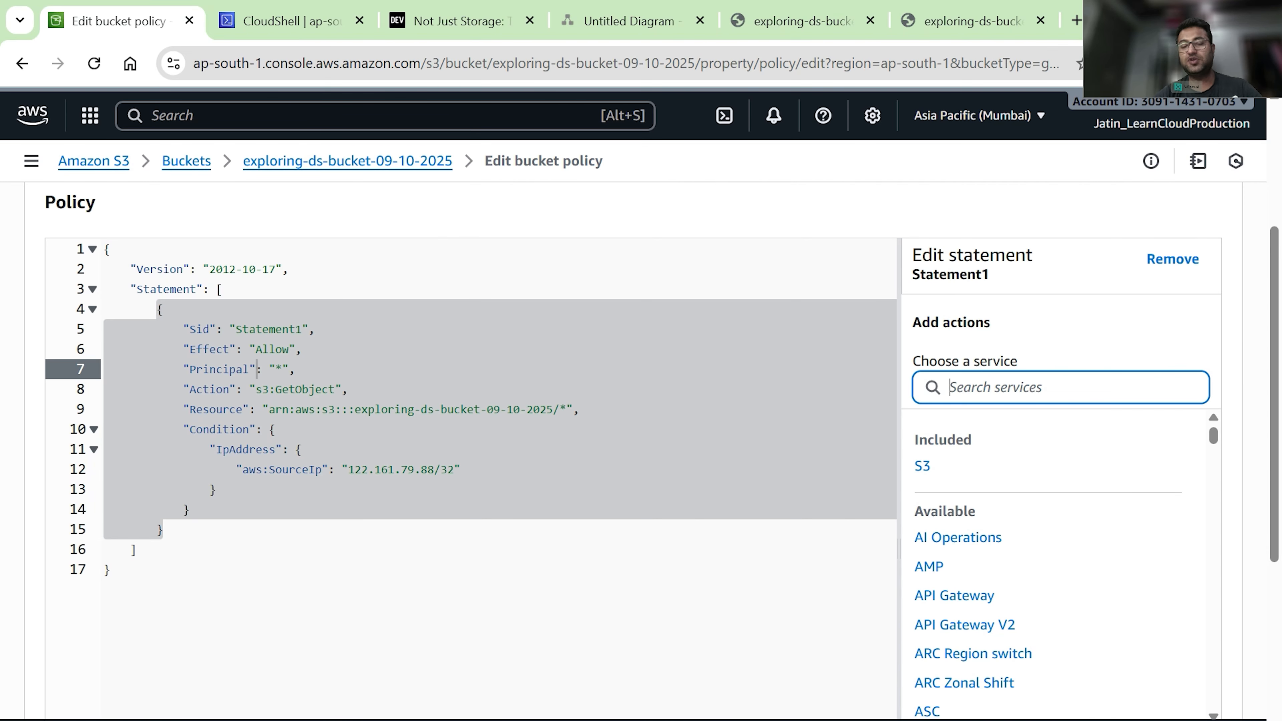
type("s3")
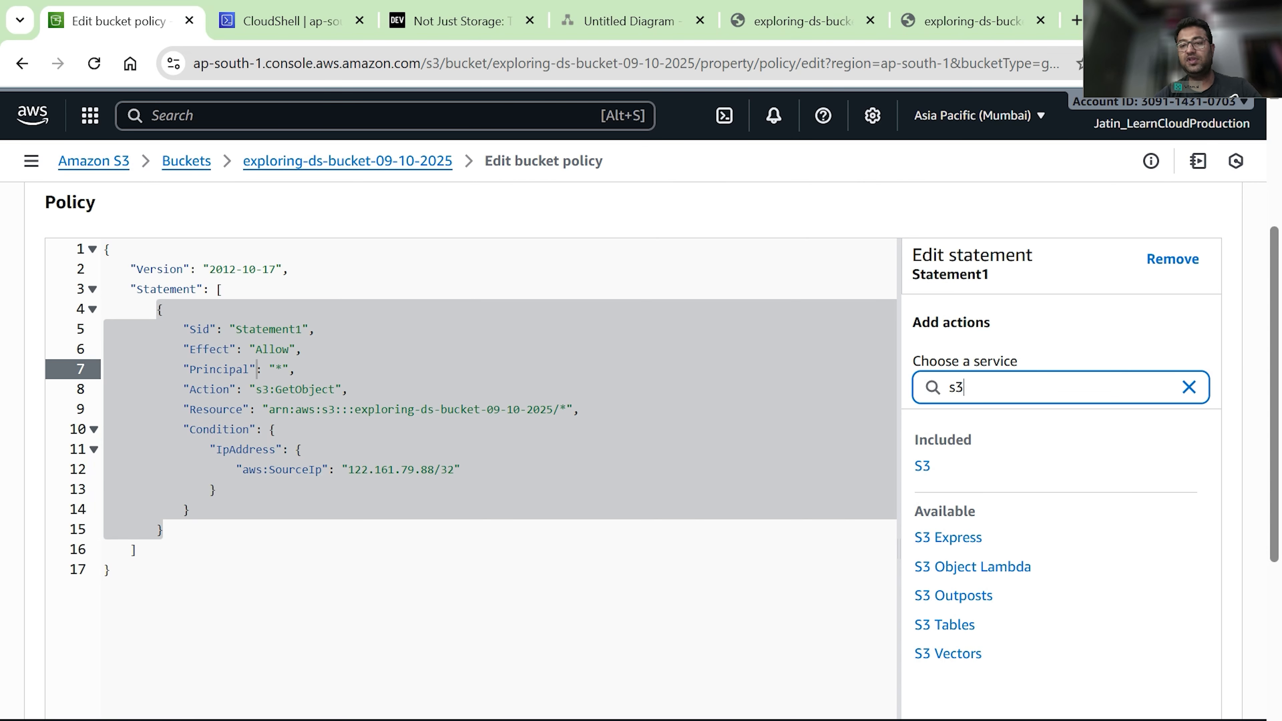
left_click(924, 464)
Add the GetObjectVersion read action to Statement1 alongside s3:GetObject and save the bucket policy.
scroll(1033, 556, "down", 2)
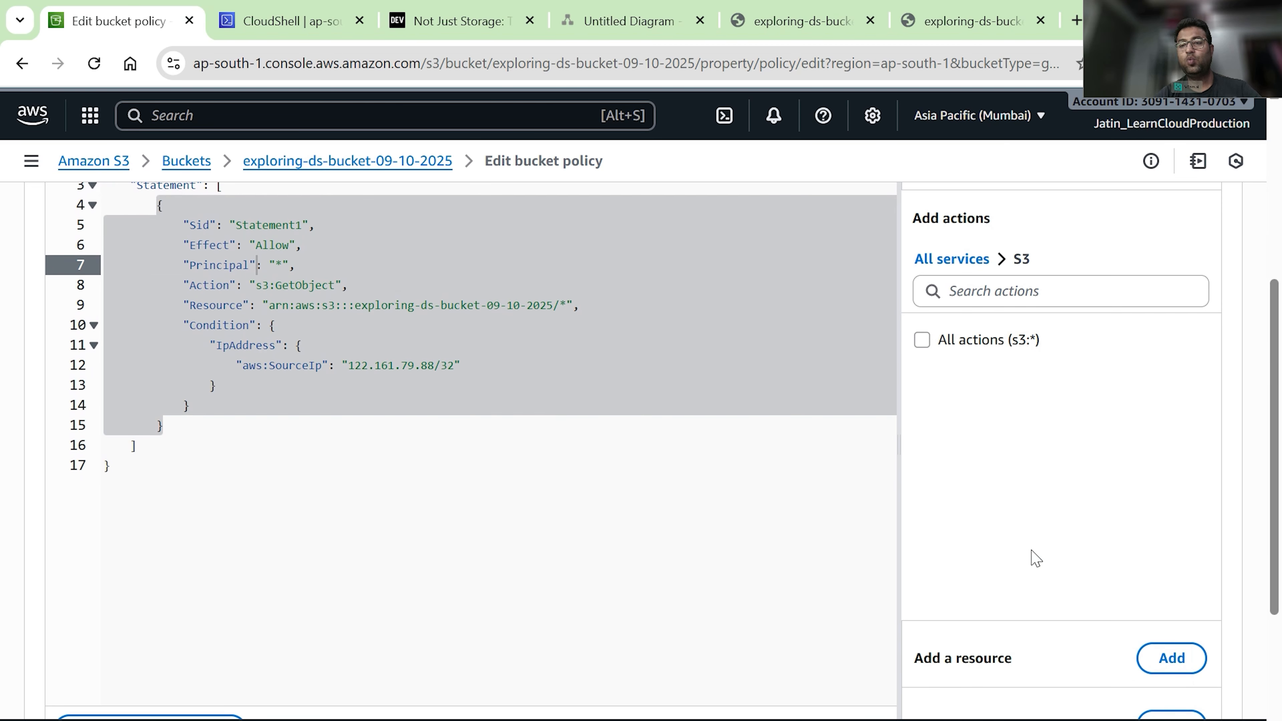
left_click(959, 291)
type("get")
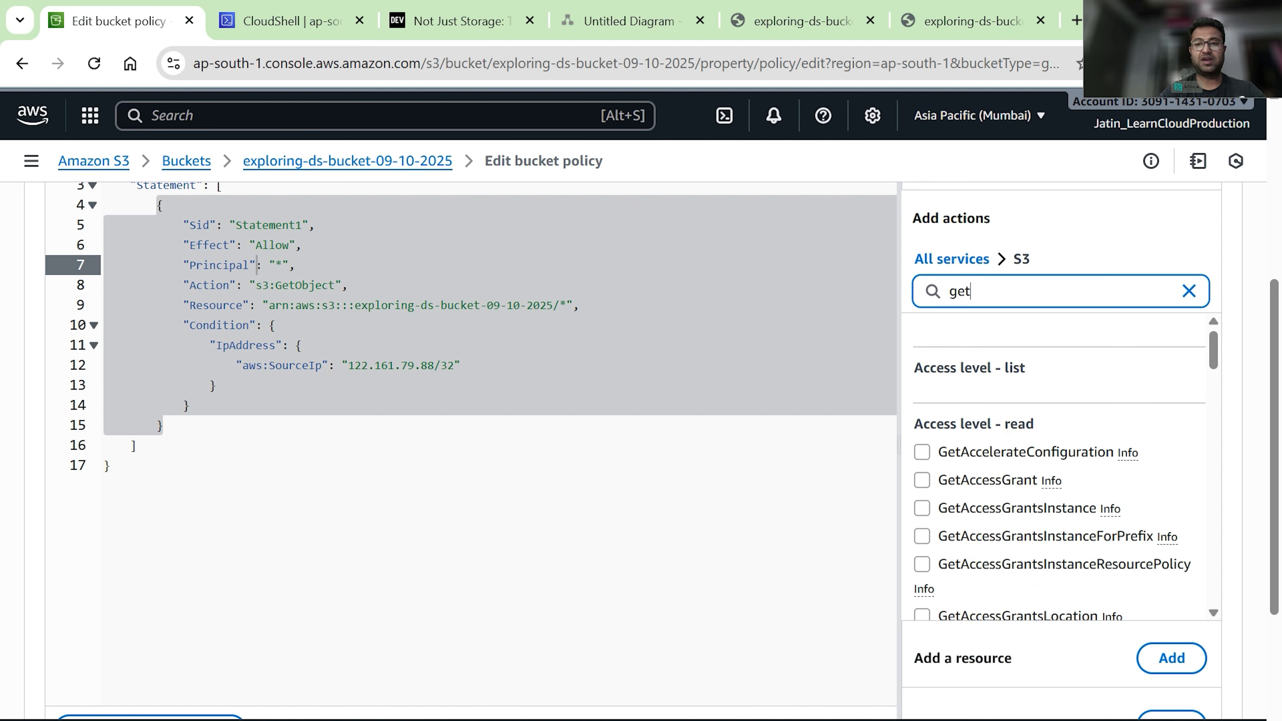
type("objectver")
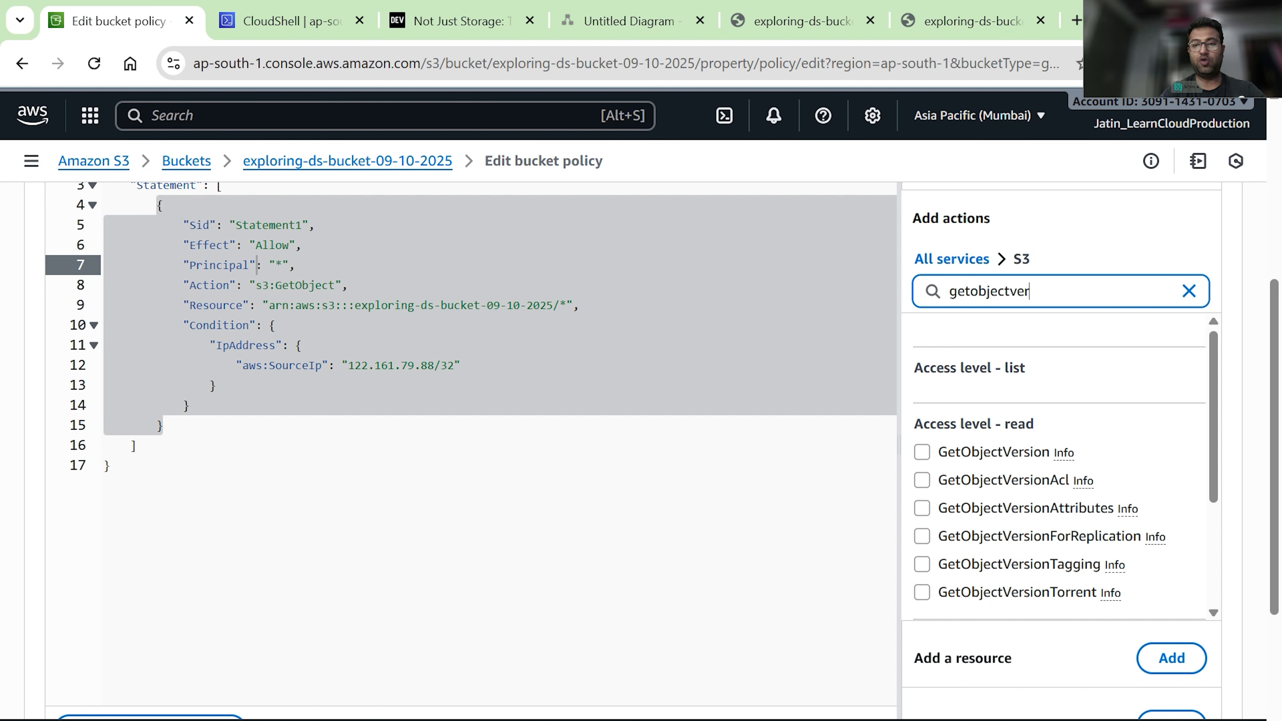
left_click(921, 452)
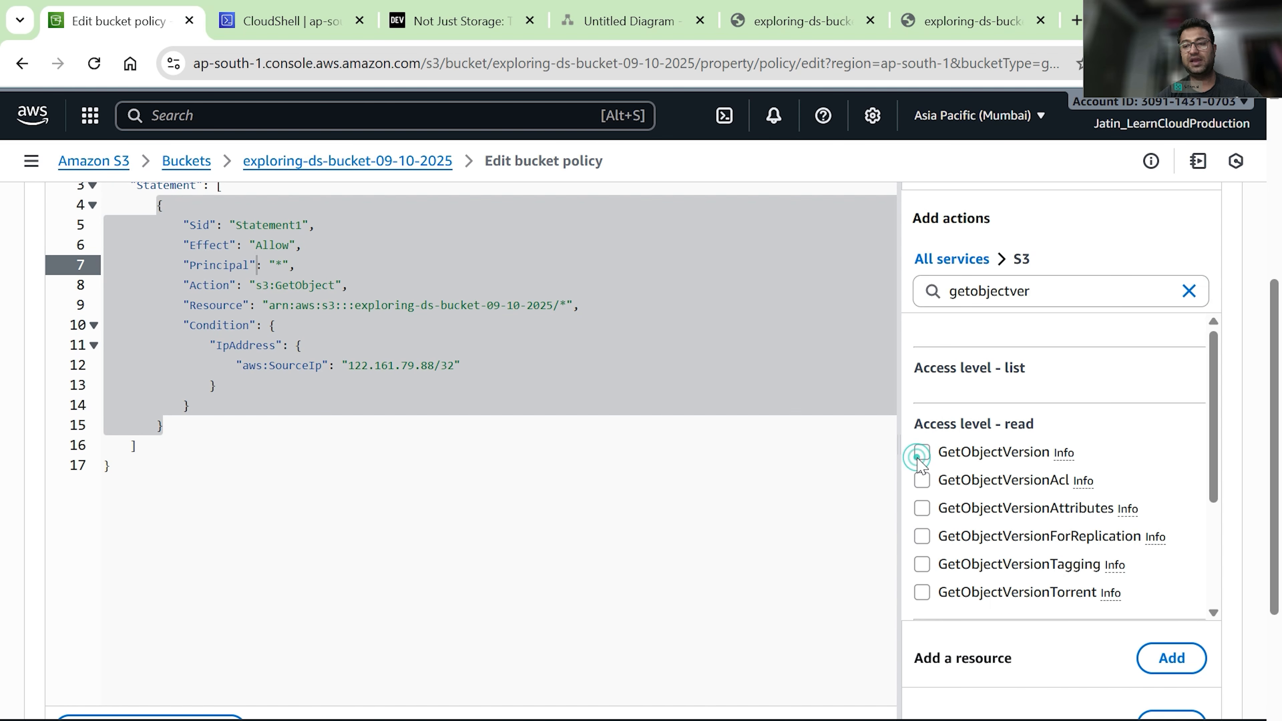
scroll(1029, 561, "down", 1)
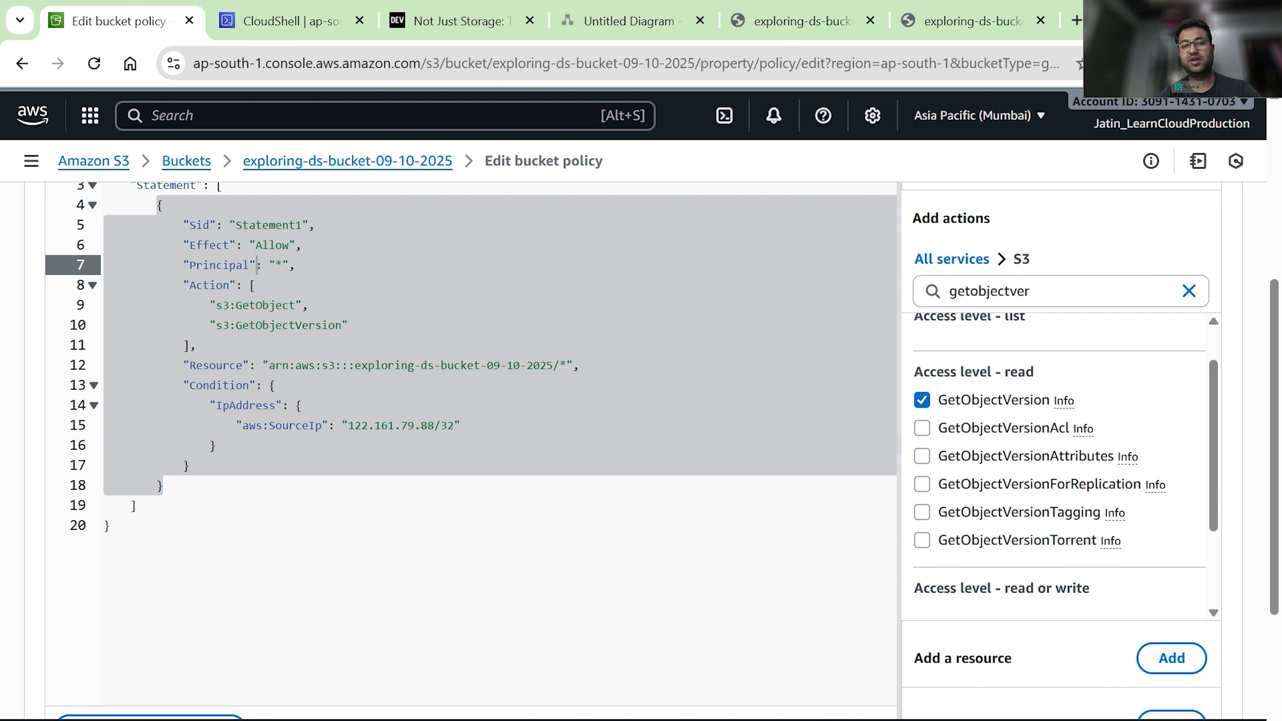
scroll(1026, 625, "down", 6)
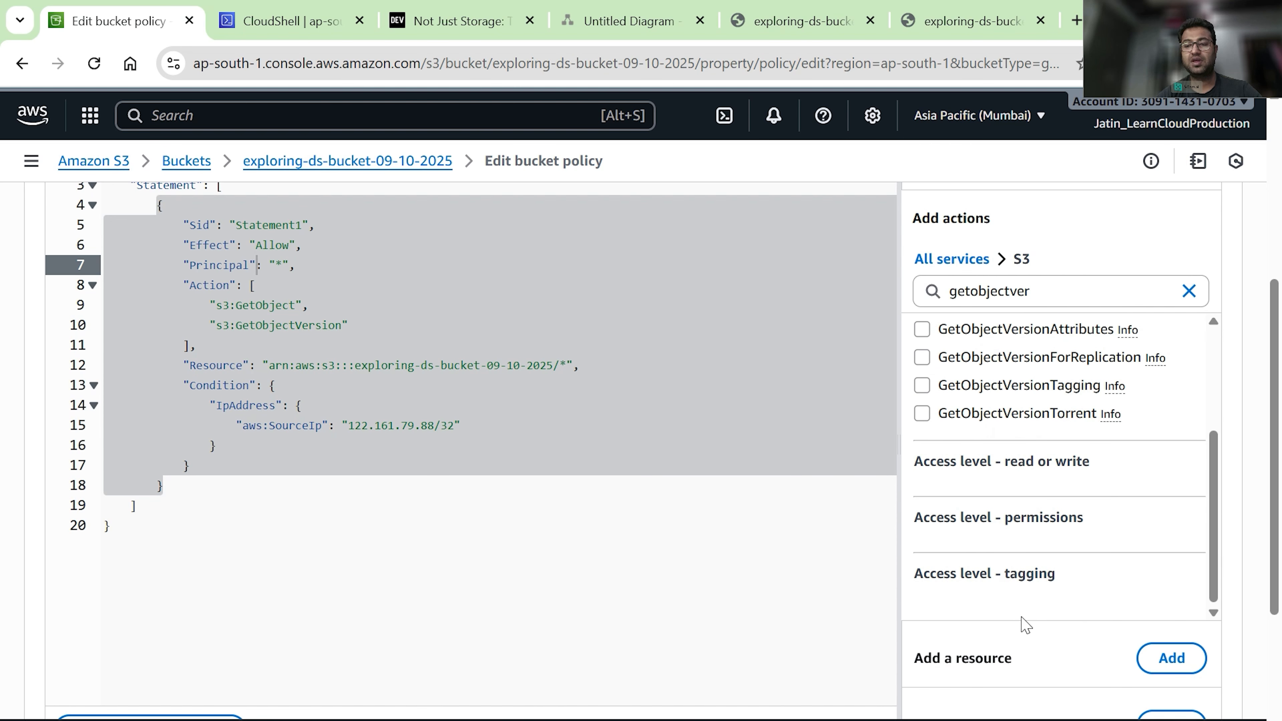
left_click(1148, 666)
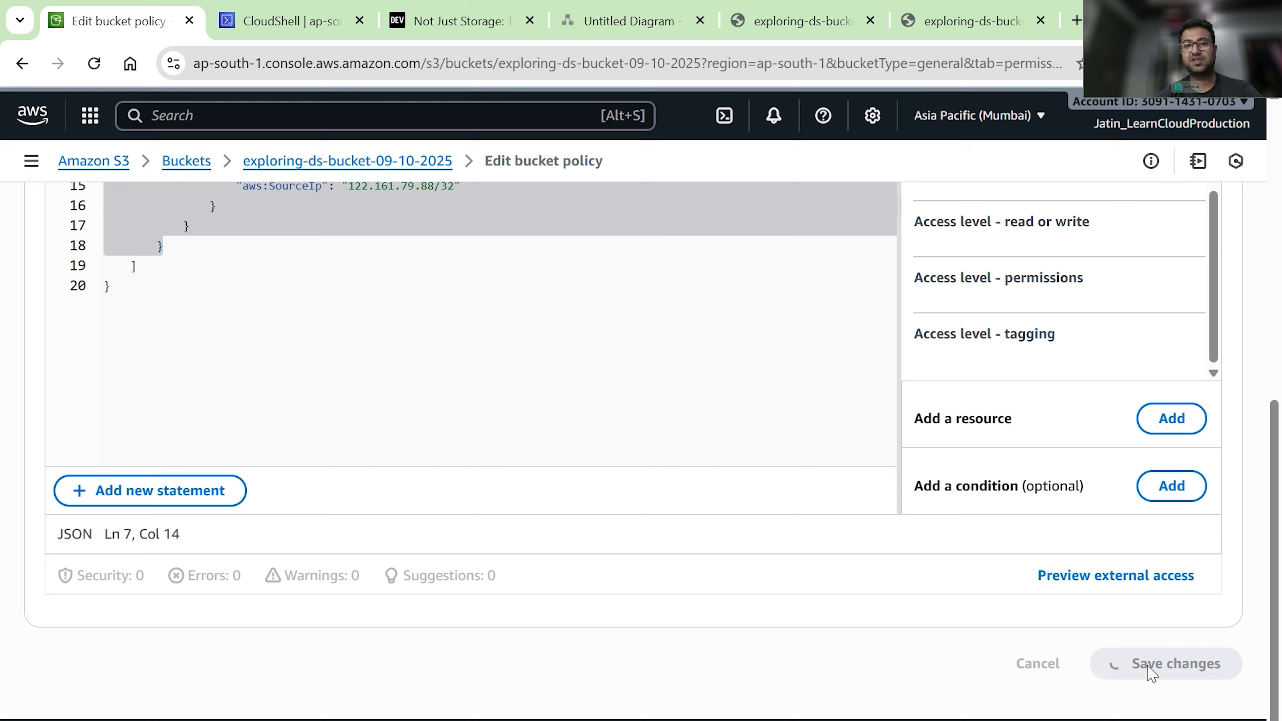
scroll(641, 480, "down", 1)
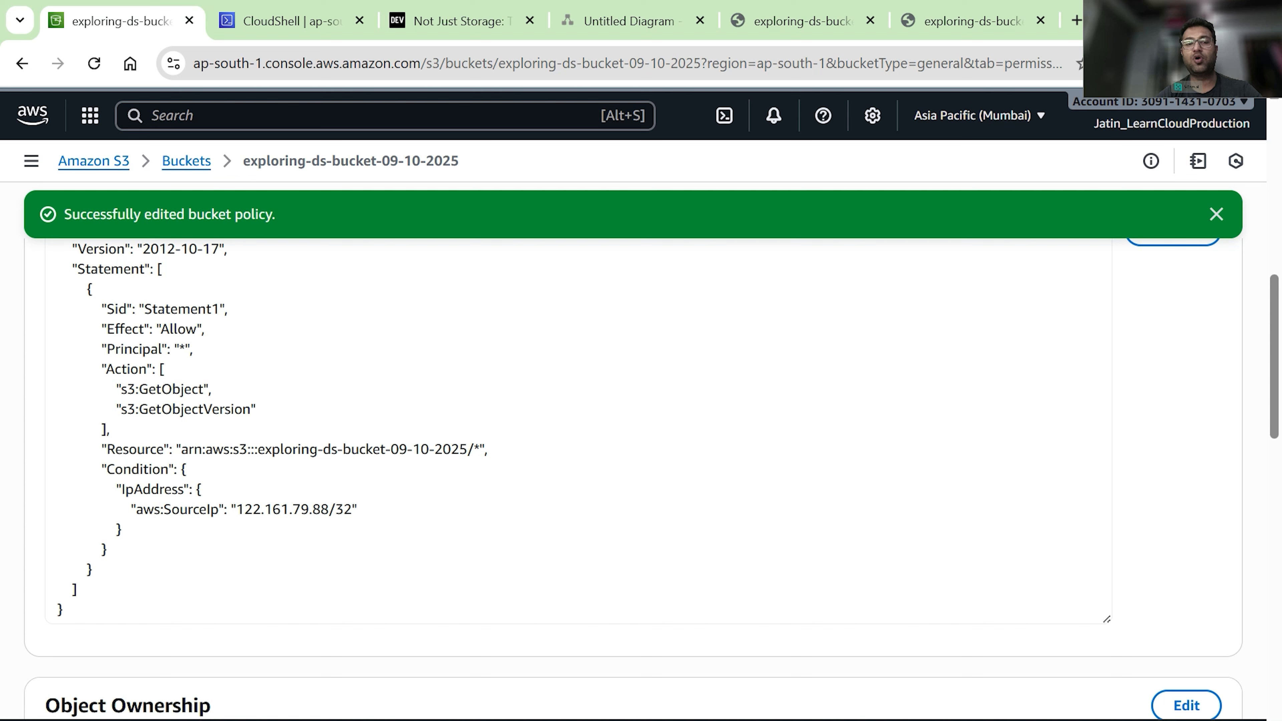
Reload the older test.txt version's page to check access and return to the bucket's object list.
left_click(935, 21)
left_click(95, 63)
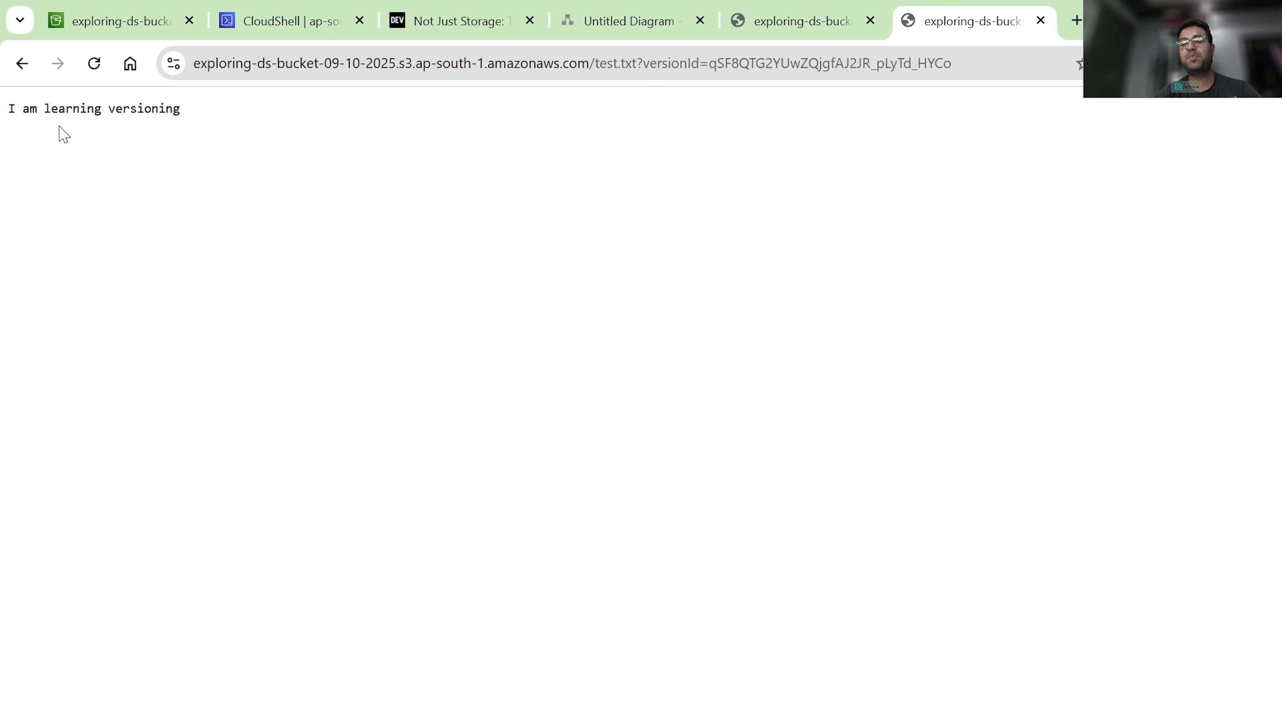
left_click(123, 21)
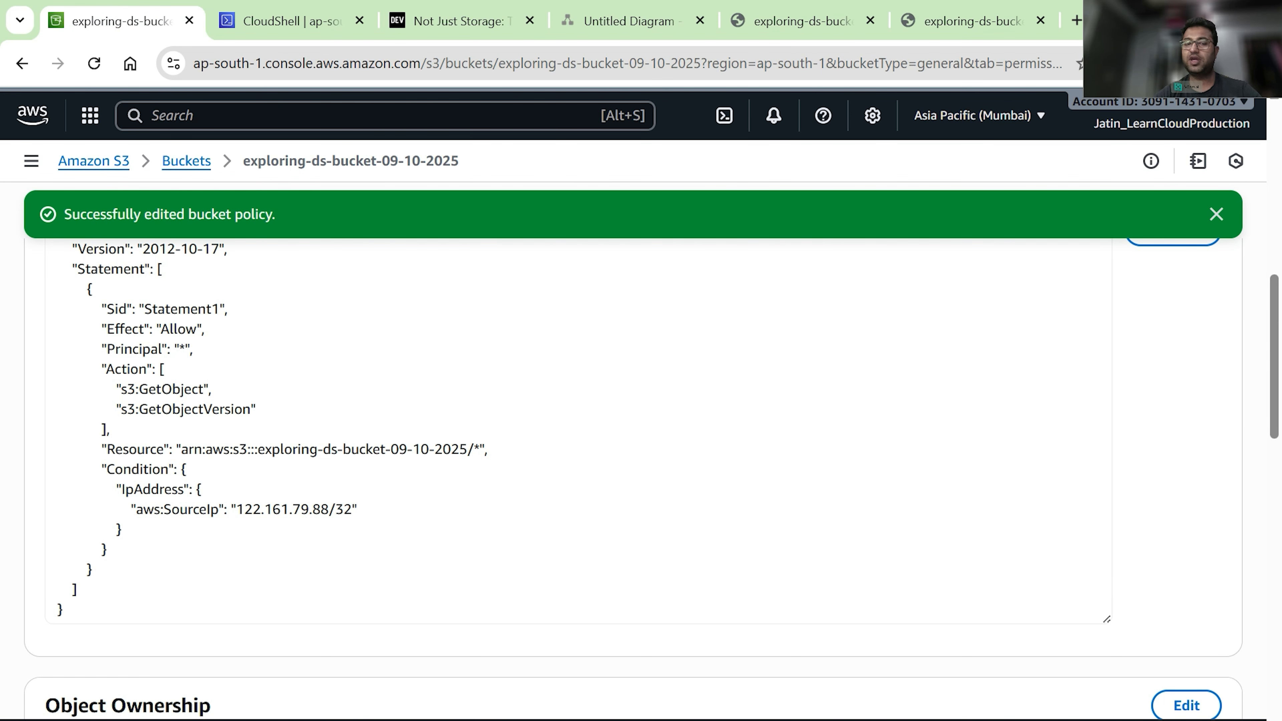
left_click(75, 337)
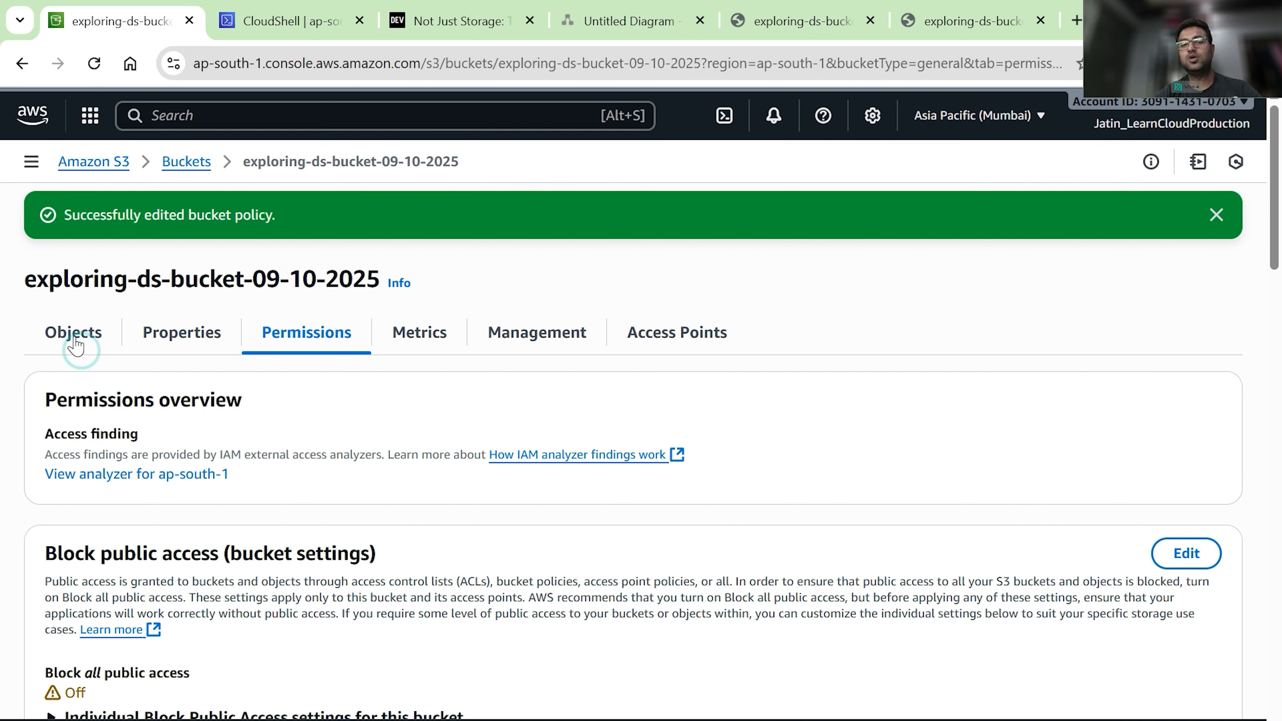